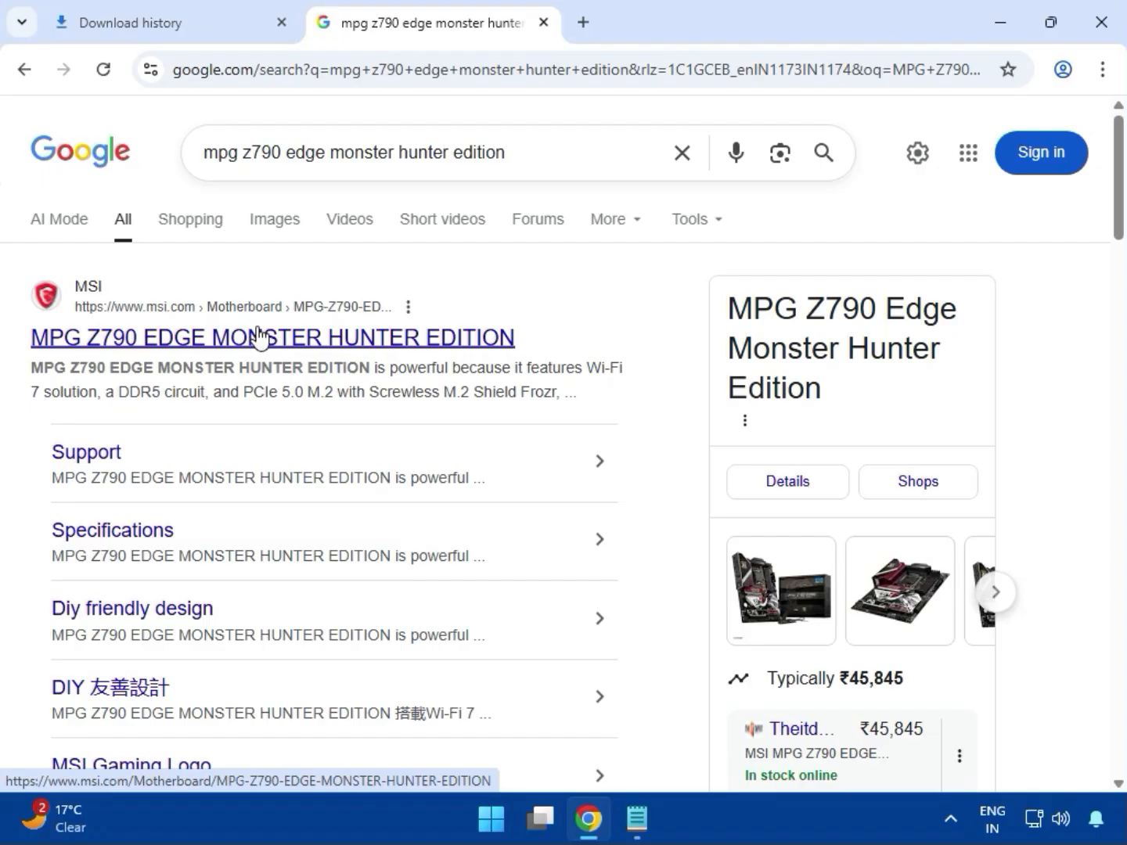
- Open the MSI product page for MPG Z790 EDGE MONSTER HUNTER EDITION from the search results and go to its support page
{"action": "left_click", "coordinate": [264, 339]}
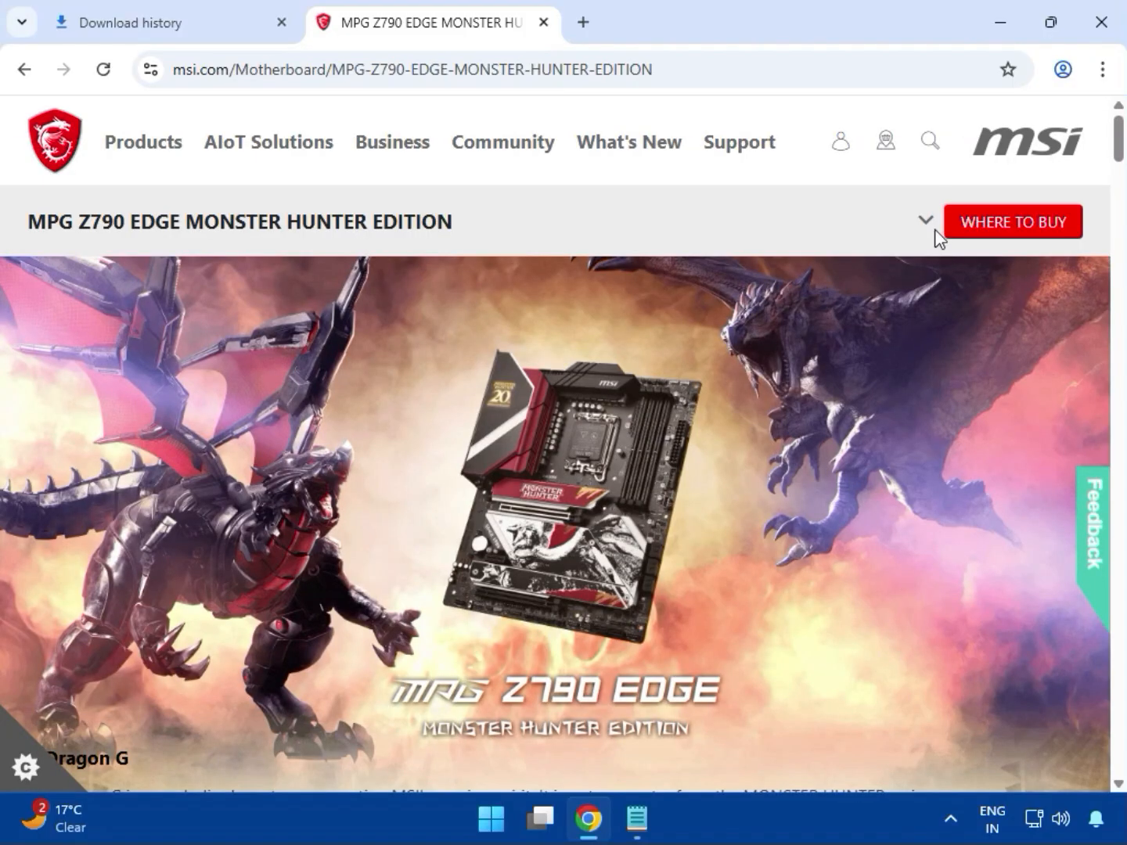
{"action": "left_click", "coordinate": [927, 221]}
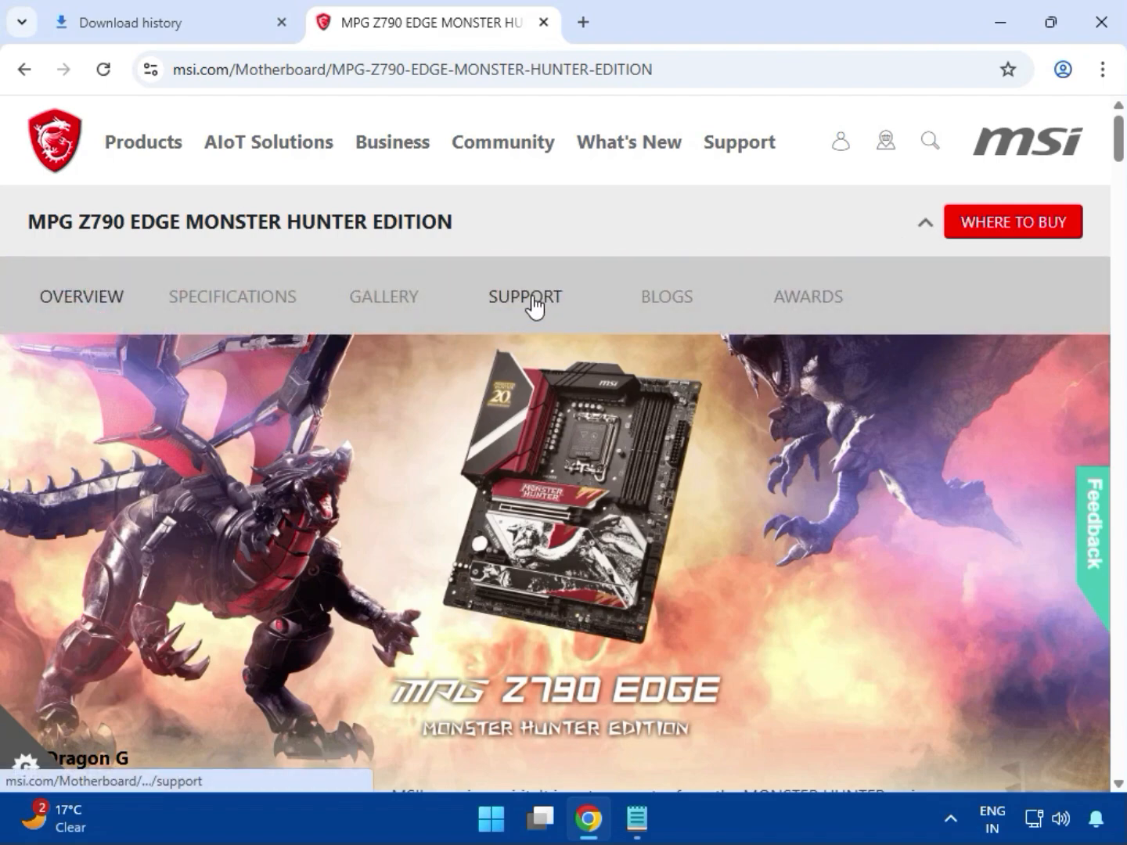
{"action": "left_click", "coordinate": [535, 307]}
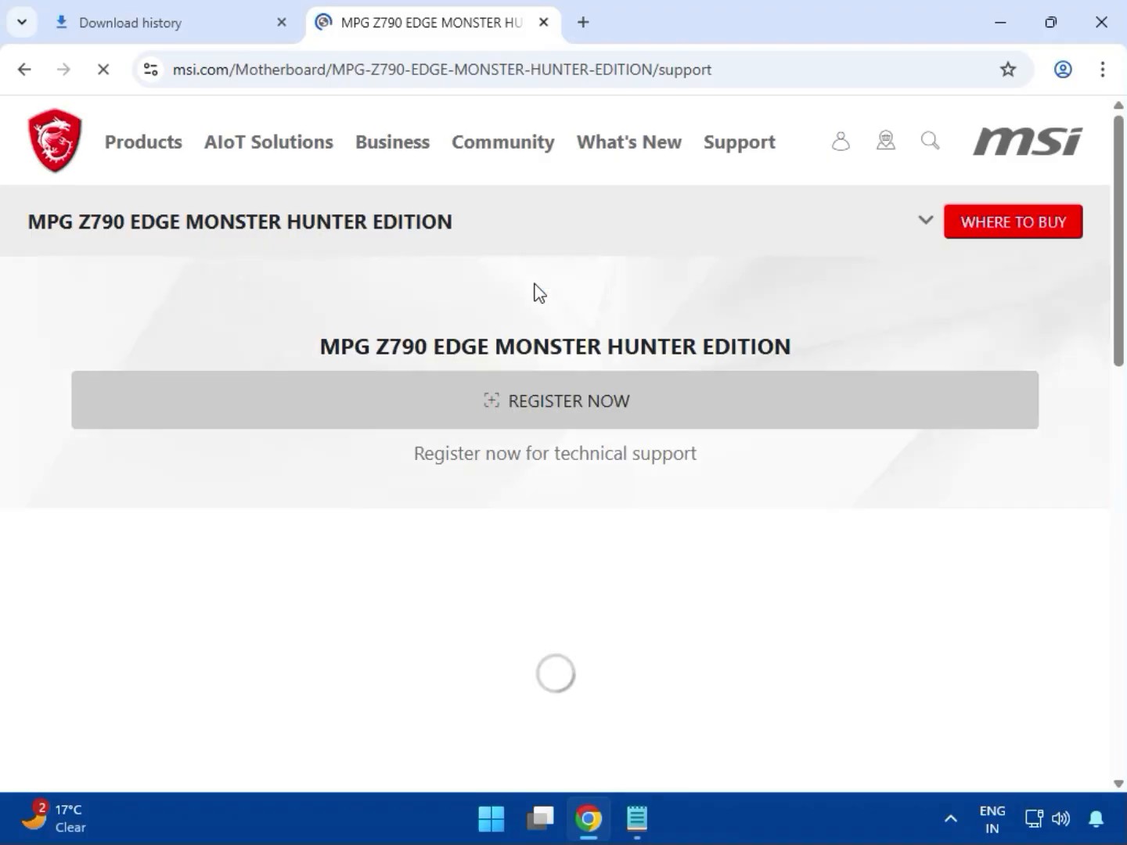
- Show the motherboard's Driver downloads and choose Win11 64 as the operating system
{"action": "scroll", "coordinate": [473, 528], "scroll_direction": "down", "scroll_amount": 1}
{"action": "scroll", "coordinate": [474, 528], "scroll_direction": "down", "scroll_amount": 3}
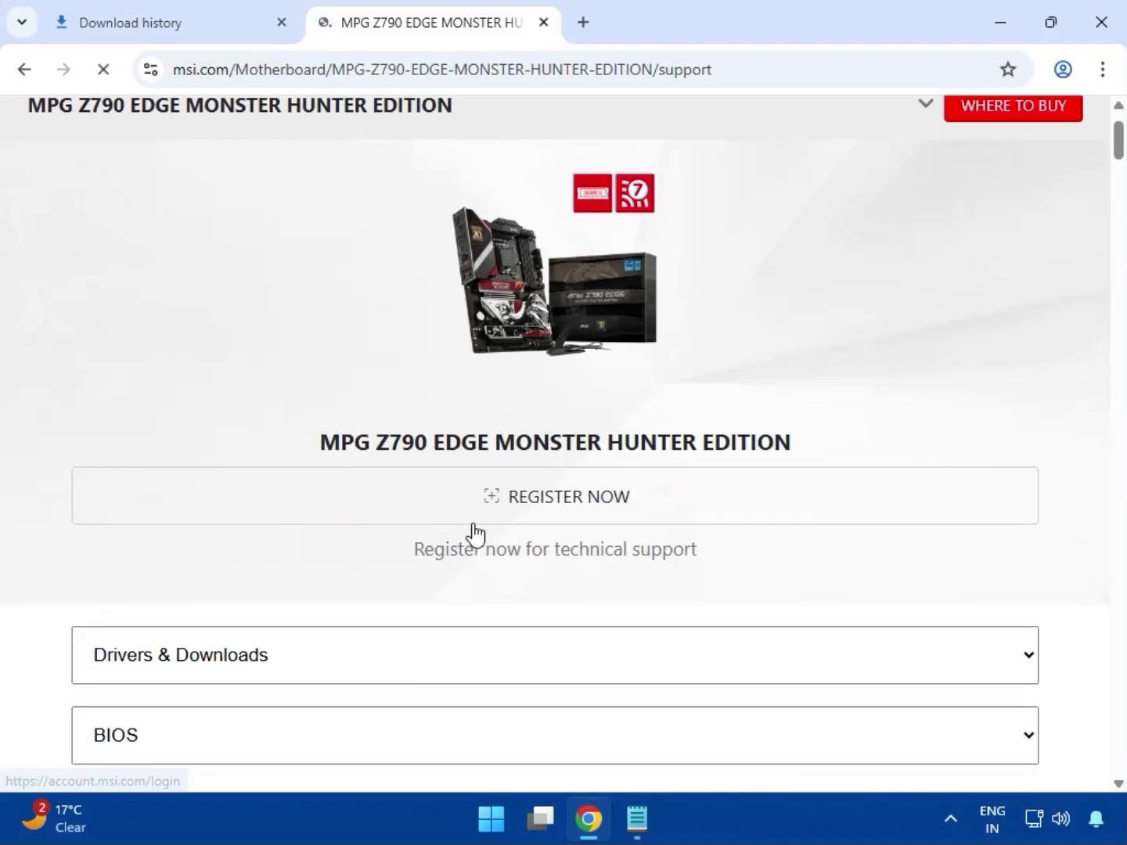
{"action": "scroll", "coordinate": [473, 530], "scroll_direction": "up", "scroll_amount": 3}
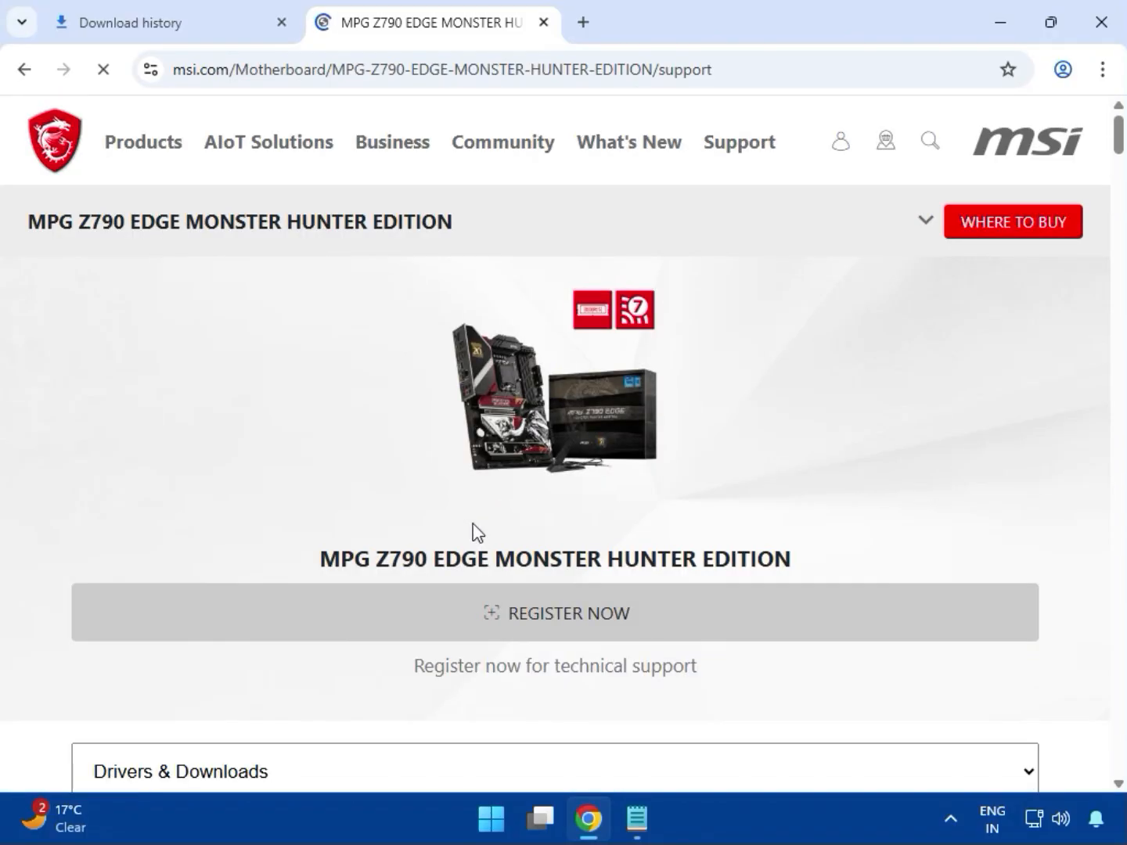
{"action": "scroll", "coordinate": [474, 532], "scroll_direction": "down", "scroll_amount": 6}
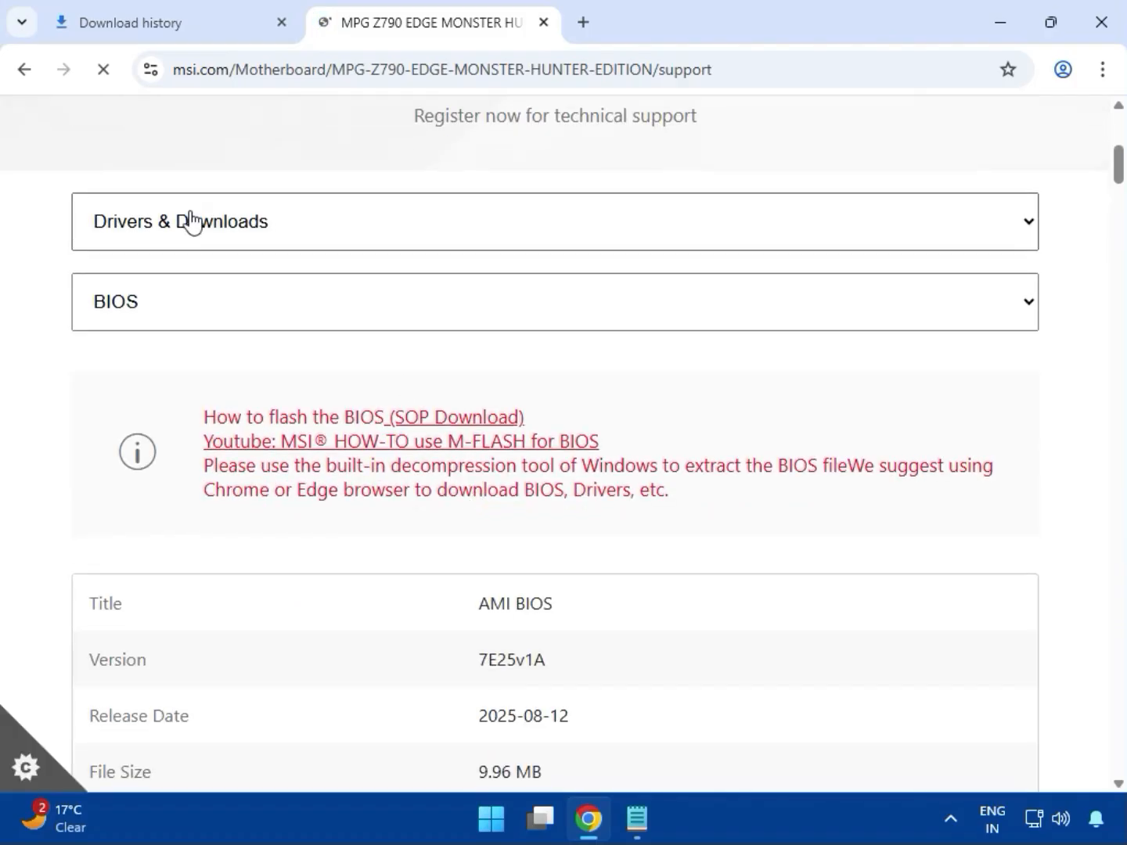
{"action": "left_click", "coordinate": [191, 222]}
{"action": "left_click", "coordinate": [199, 266]}
{"action": "left_click", "coordinate": [206, 310]}
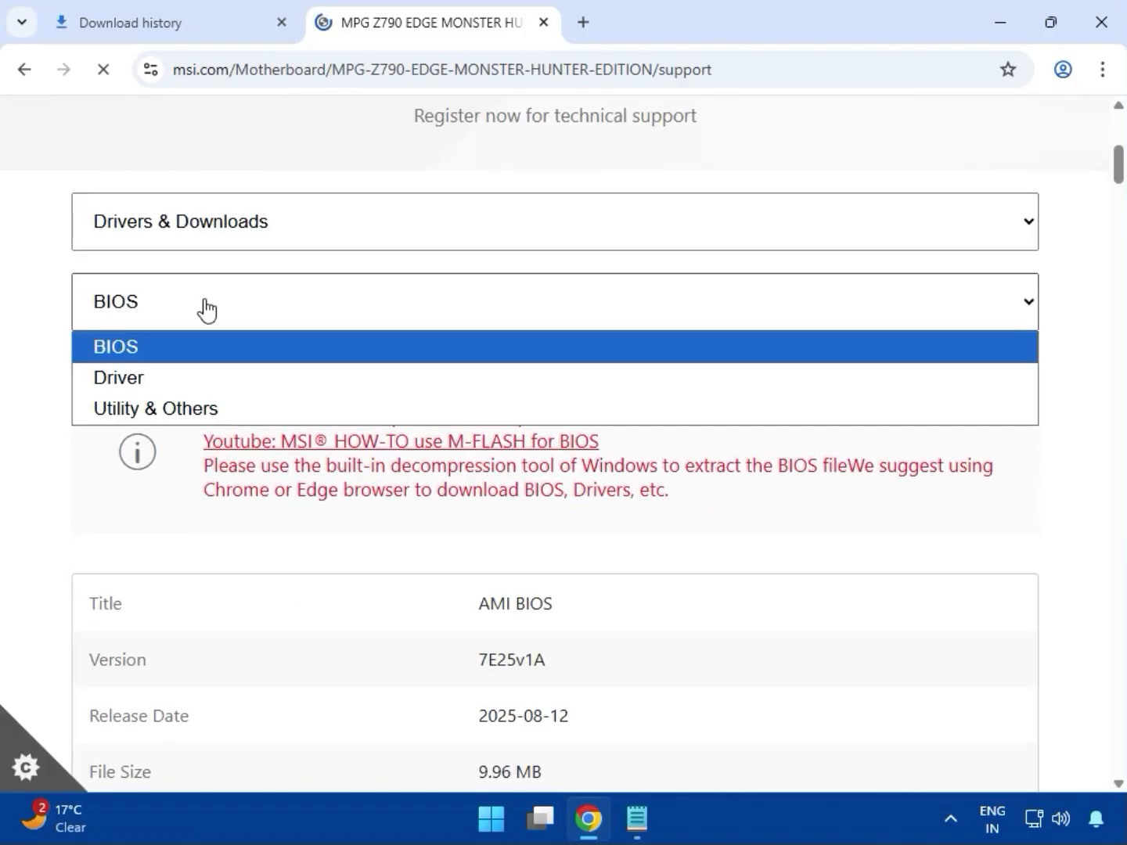
{"action": "left_click", "coordinate": [182, 379]}
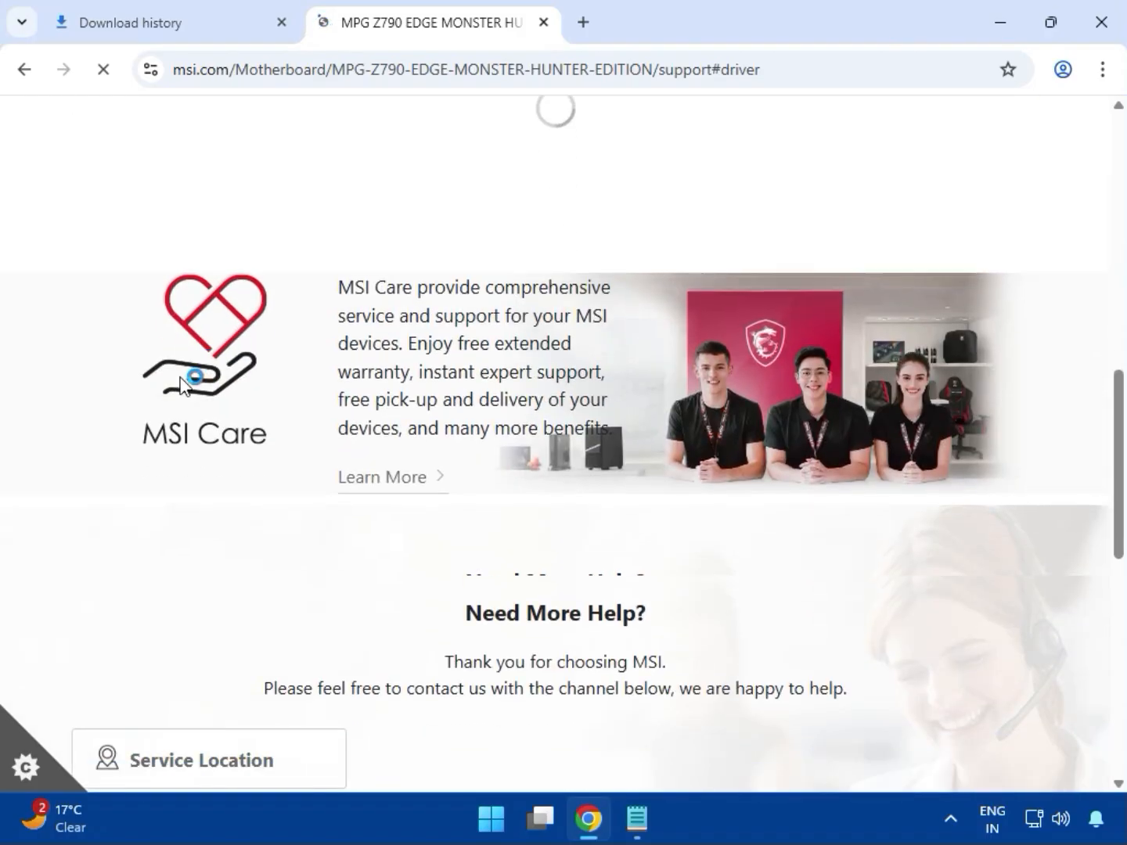
{"action": "scroll", "coordinate": [181, 386], "scroll_direction": "up", "scroll_amount": 5}
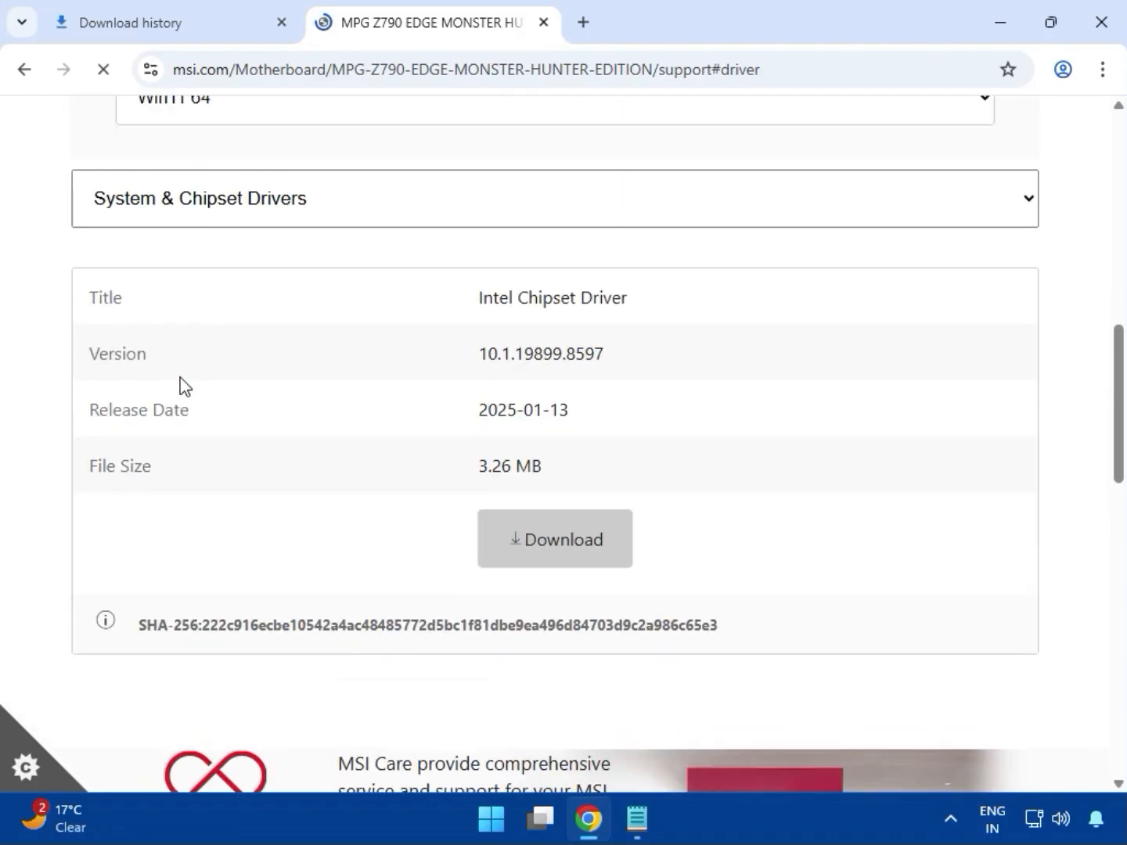
{"action": "left_click", "coordinate": [214, 334]}
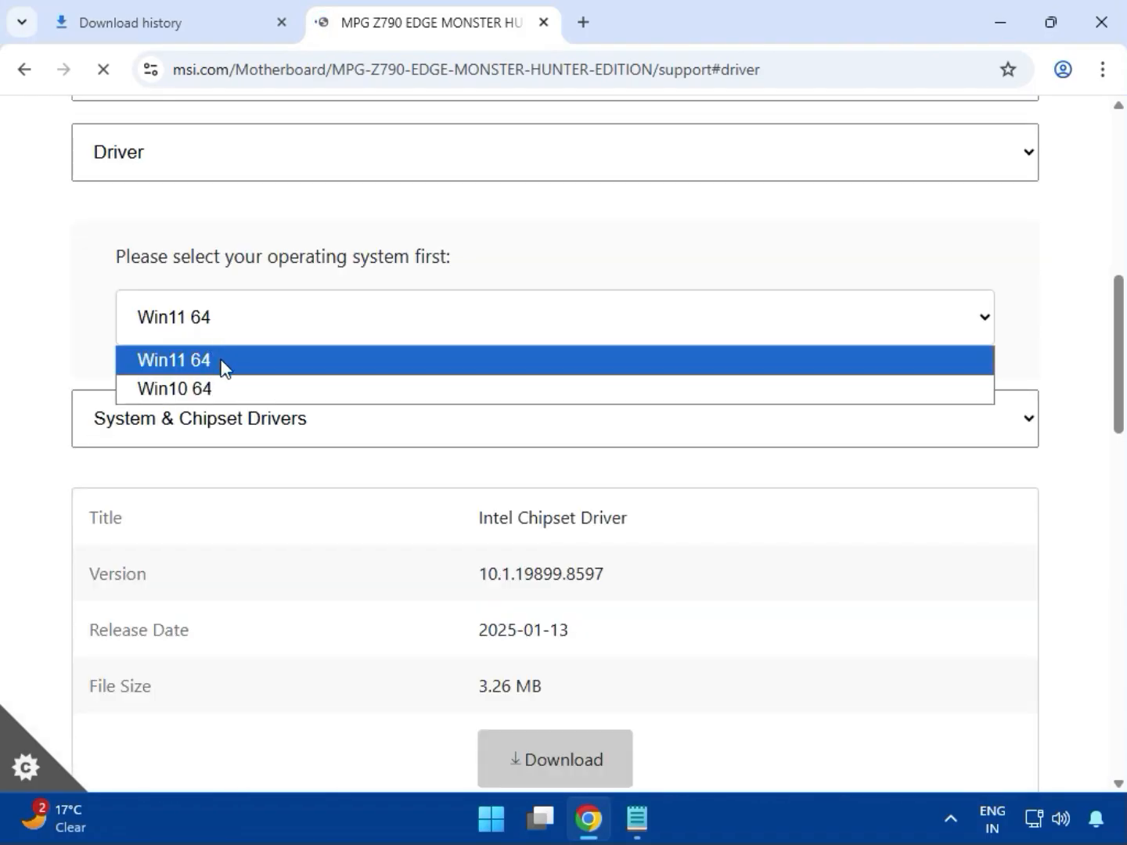
{"action": "left_click", "coordinate": [232, 362]}
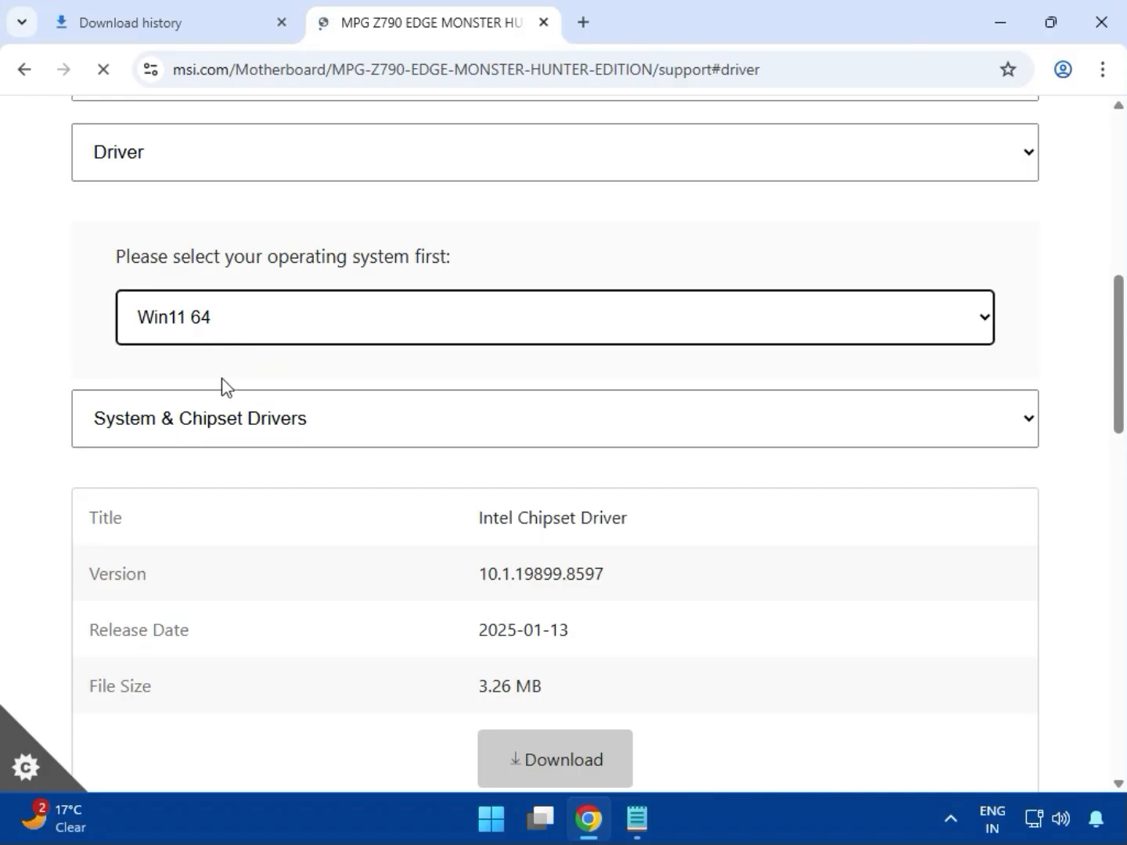
- Download the Intel Chipset Driver from the System & Chipset Drivers category
{"action": "left_click", "coordinate": [226, 423]}
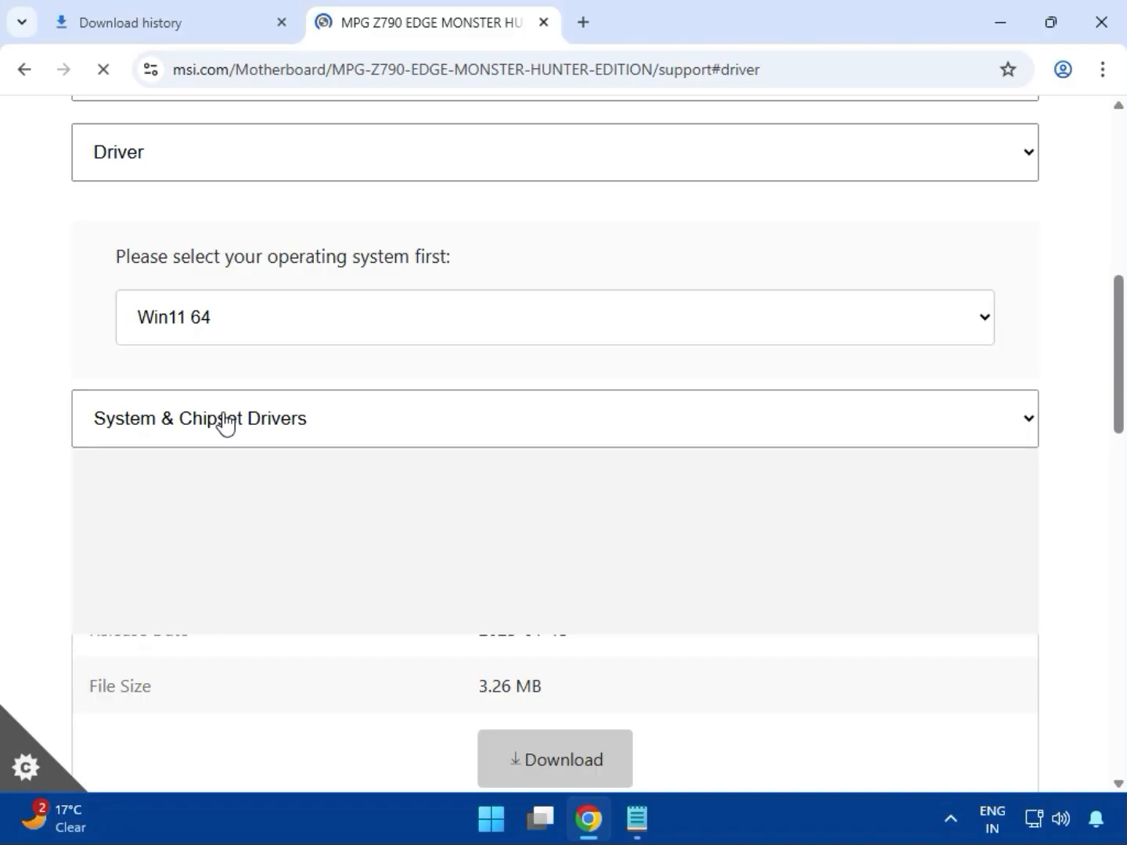
{"action": "left_click", "coordinate": [225, 423]}
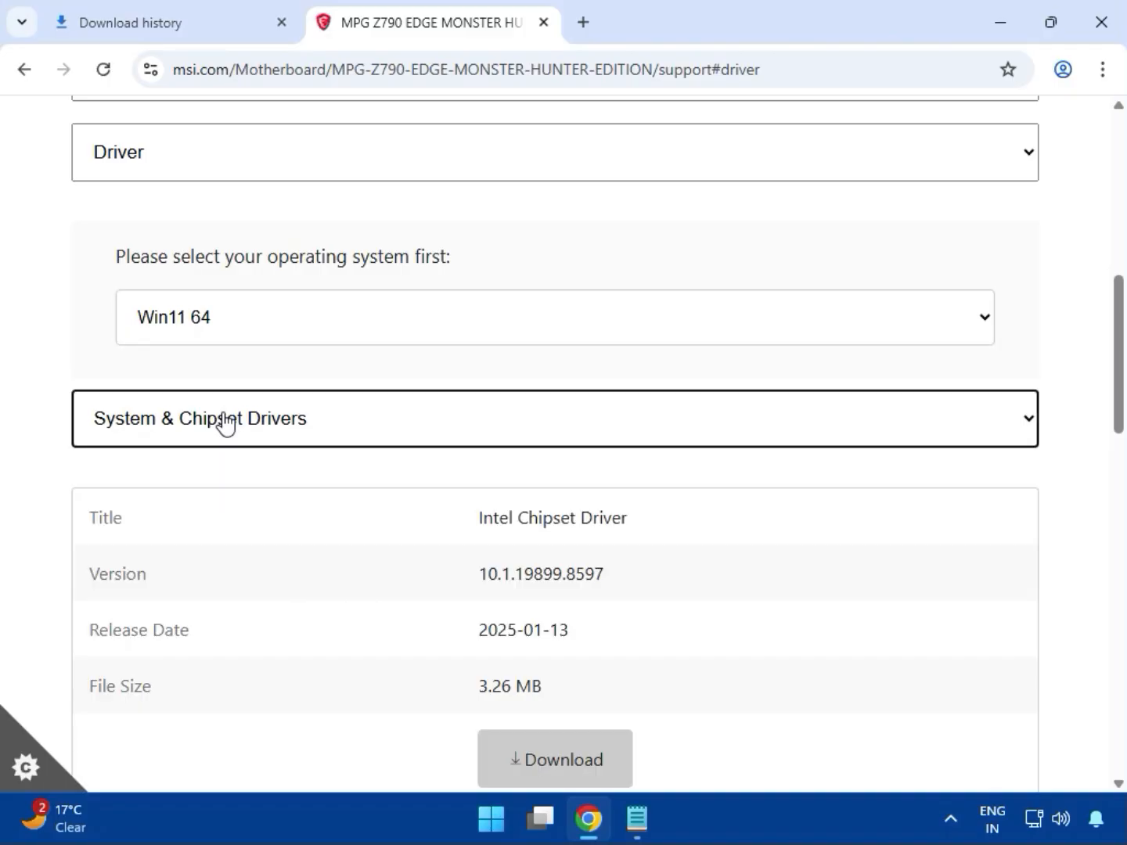
{"action": "scroll", "coordinate": [328, 433], "scroll_direction": "down", "scroll_amount": 2}
{"action": "left_click", "coordinate": [547, 653]}
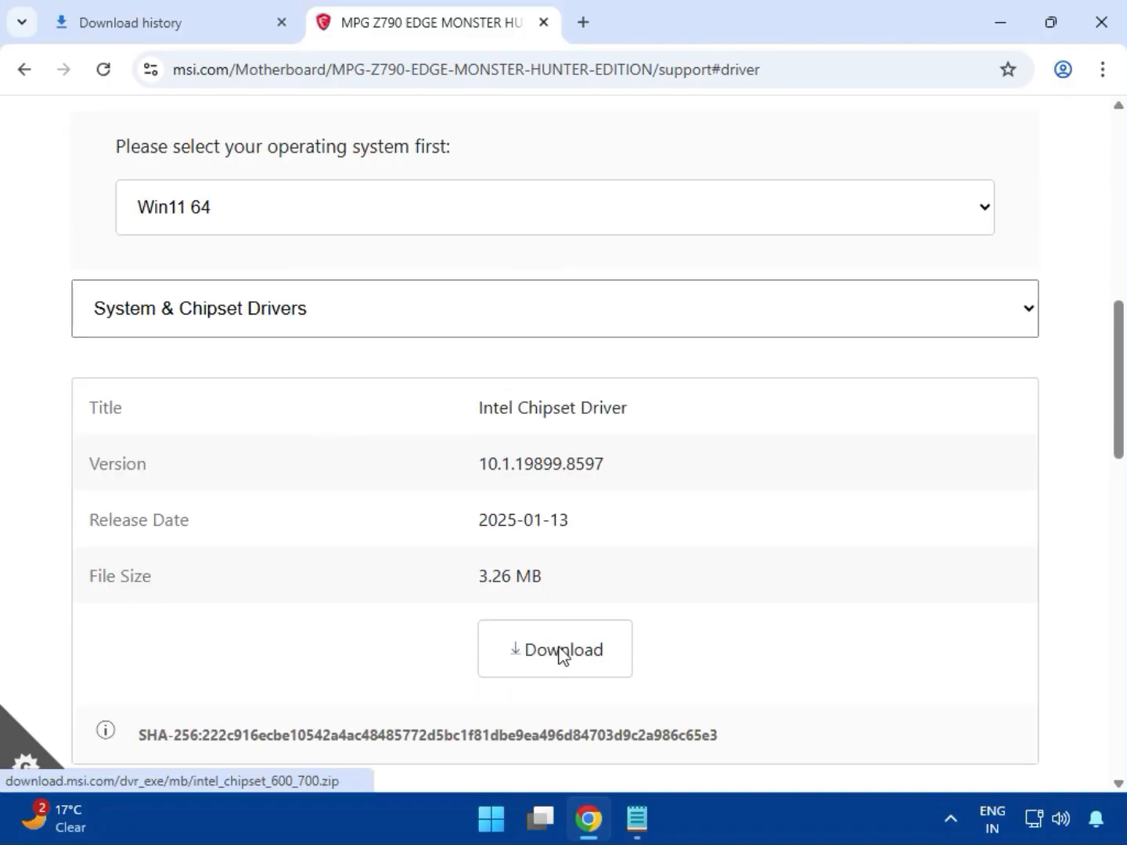
{"action": "left_click_drag", "start_coordinate": [523, 651], "coordinate": [662, 654]}
- Download the Intel SVGA Drivers from the On-Board VGA Drivers category and check the recent downloads
{"action": "left_click", "coordinate": [155, 321]}
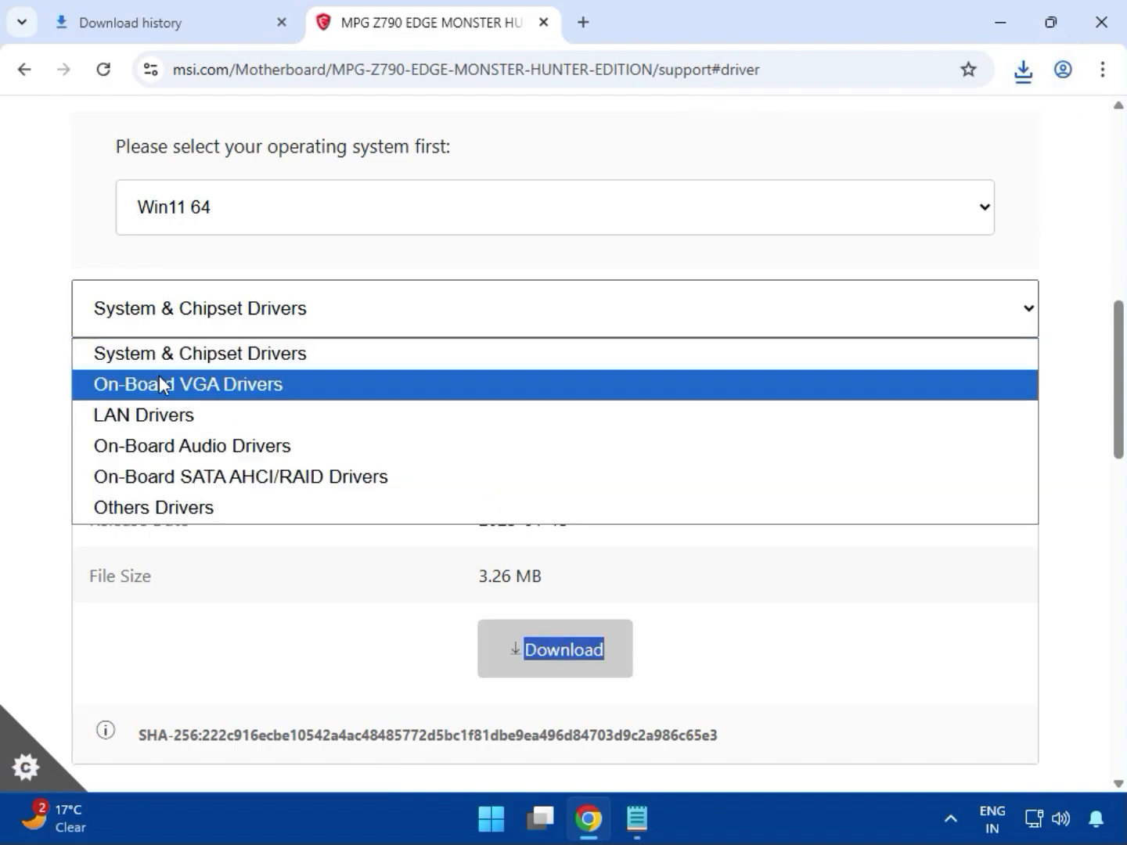
{"action": "left_click", "coordinate": [180, 390]}
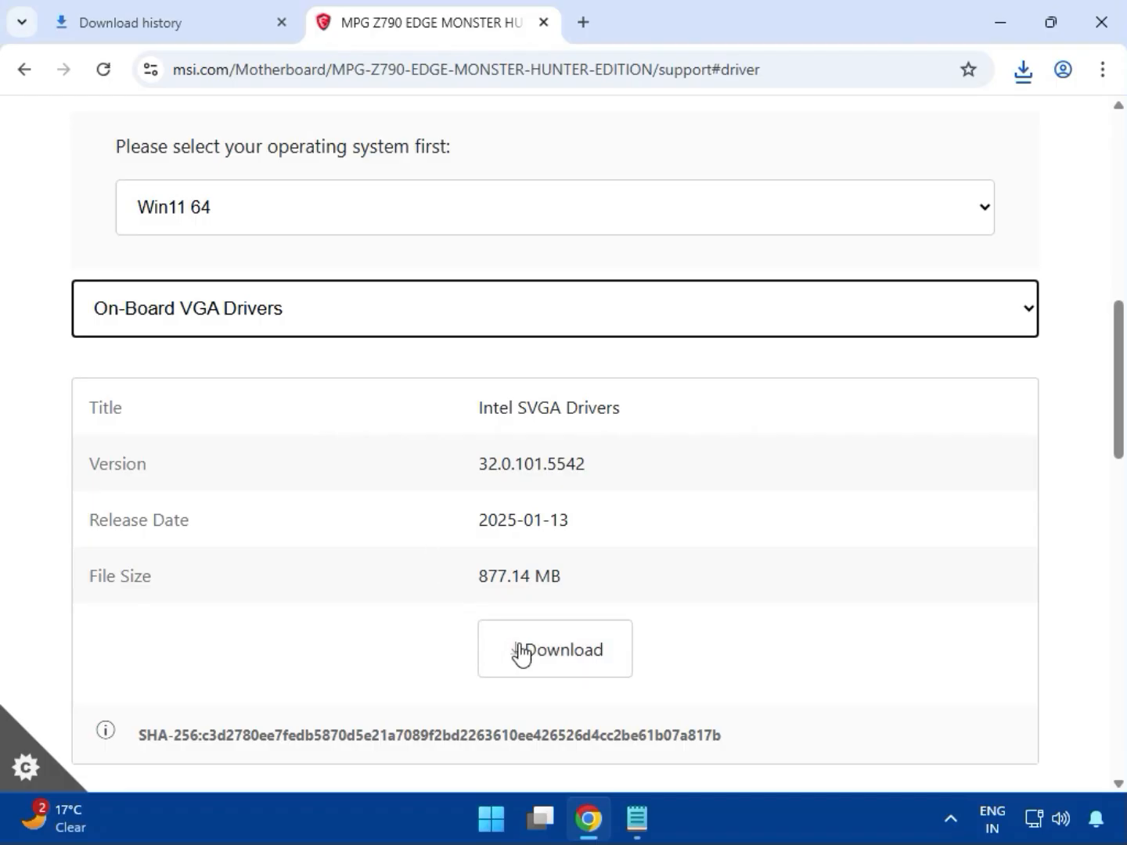
{"action": "left_click", "coordinate": [561, 654]}
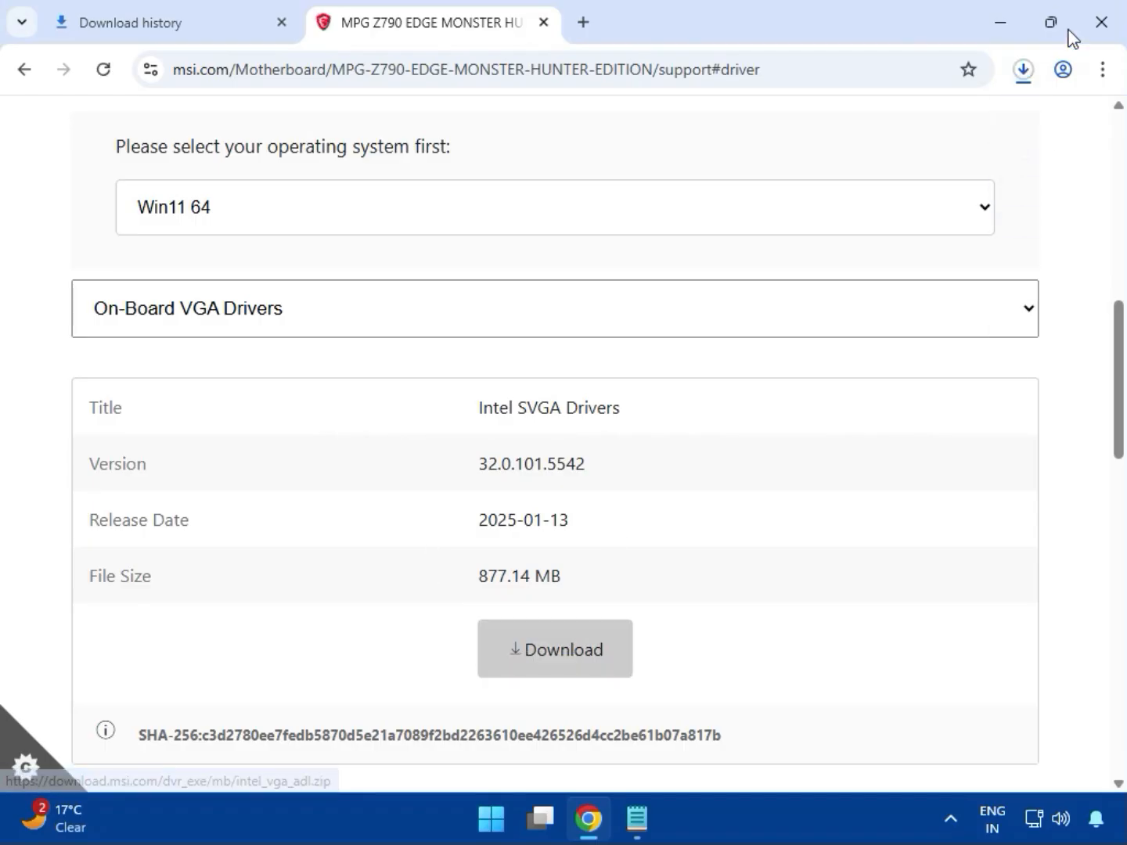
{"action": "left_click", "coordinate": [1032, 82]}
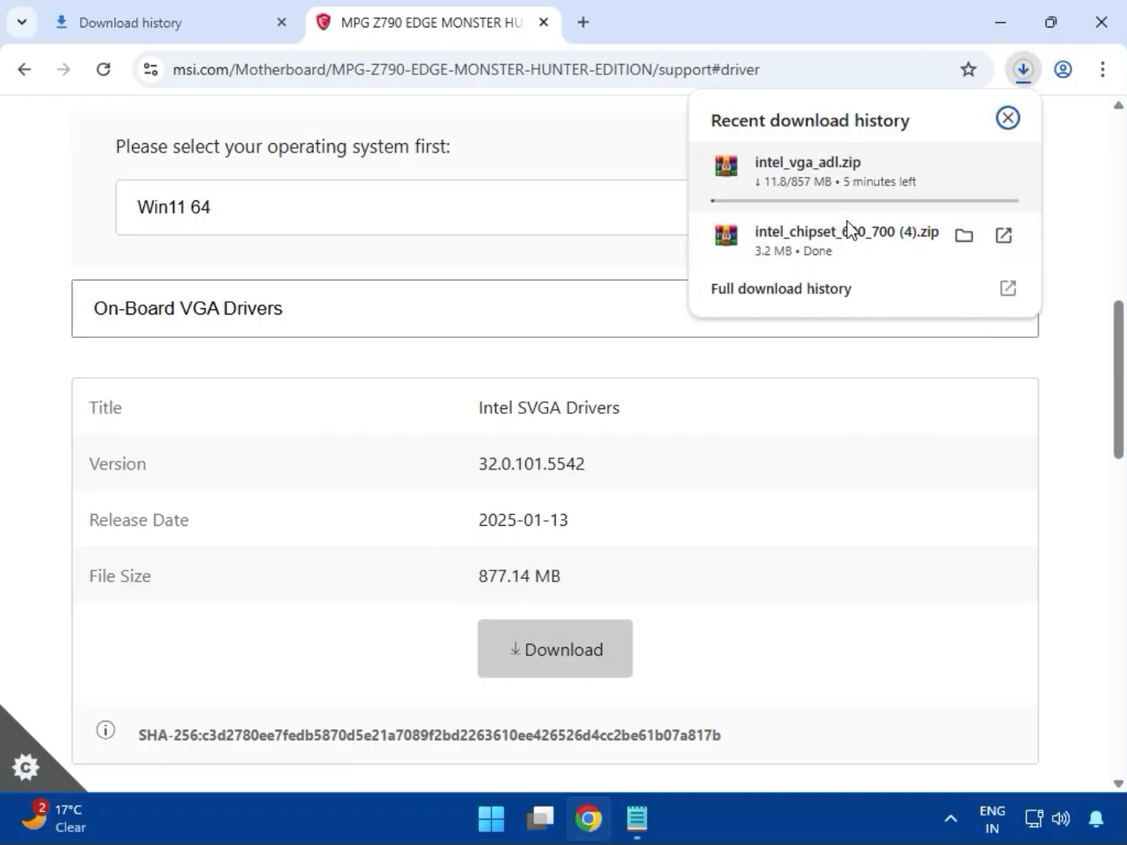
{"action": "left_click", "coordinate": [42, 377]}
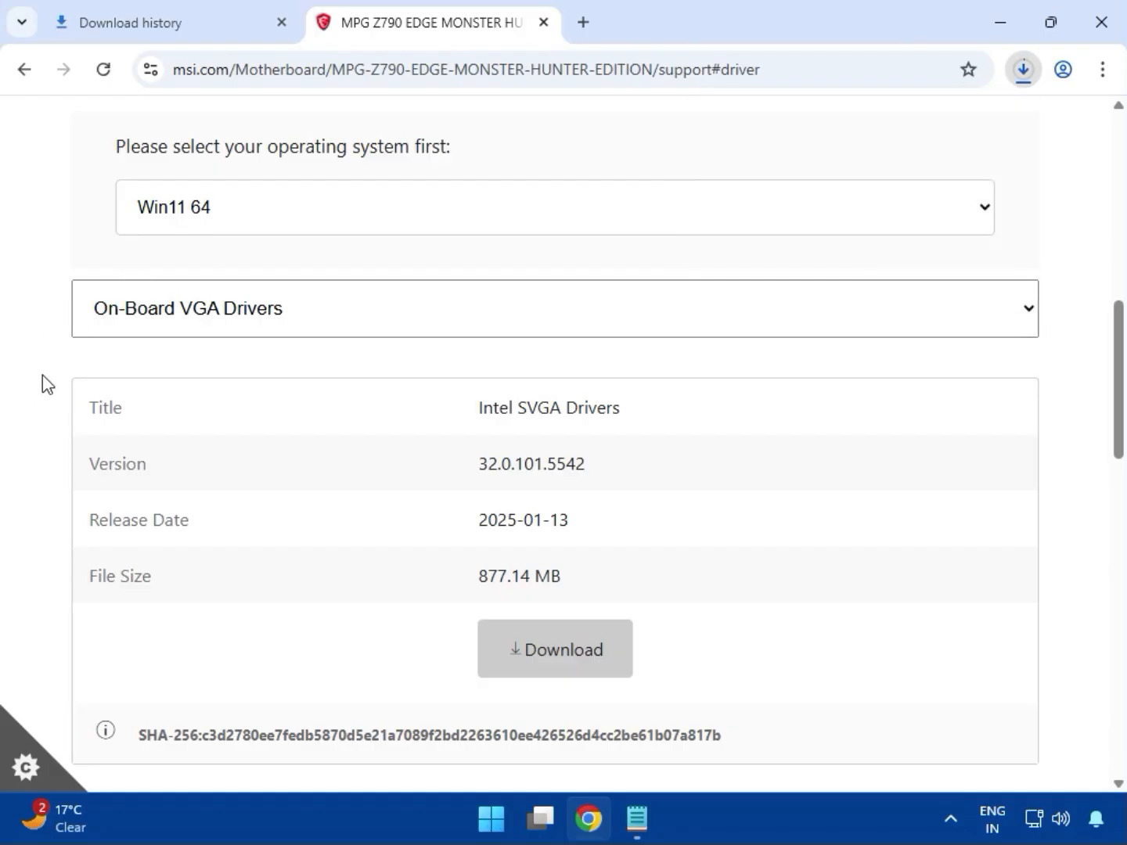
- Switch to the LAN Drivers category and download the Qualcomm NCM865 BlueTooth Drivers
{"action": "left_click", "coordinate": [224, 321]}
{"action": "left_click", "coordinate": [201, 412]}
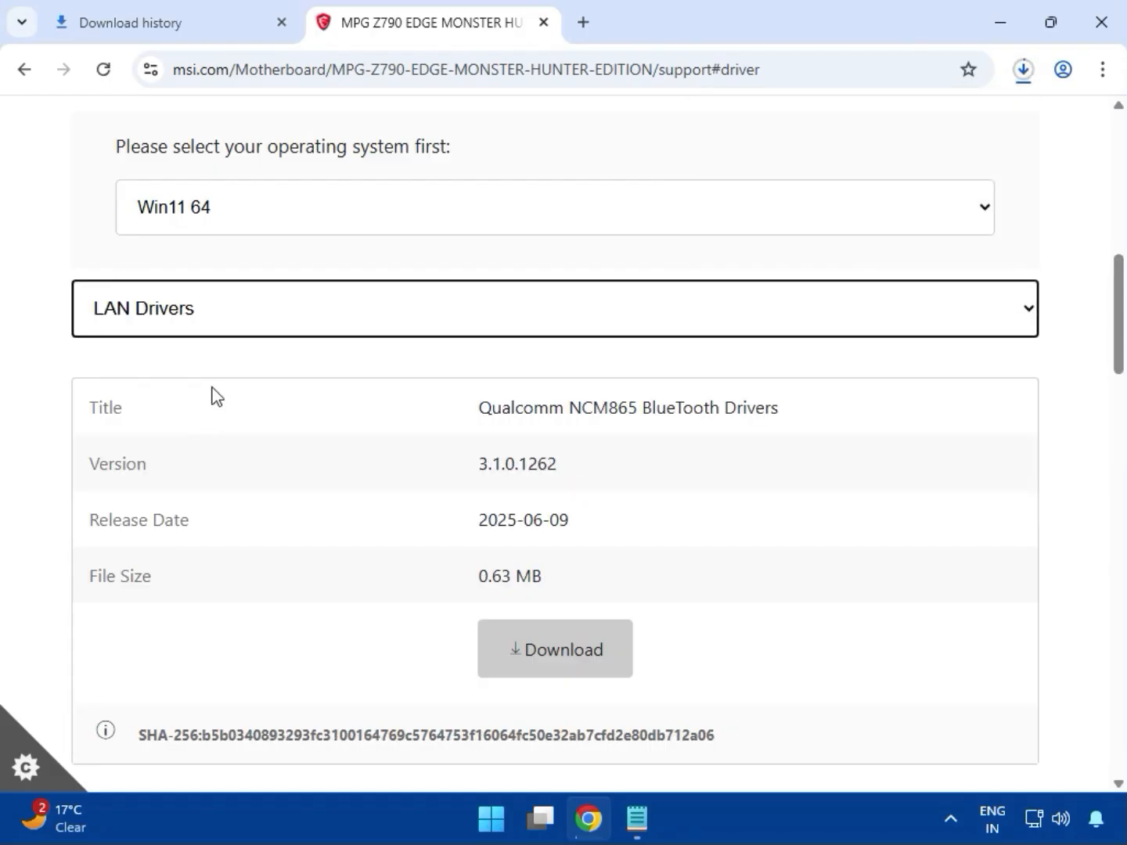
{"action": "left_click_drag", "start_coordinate": [639, 411], "coordinate": [795, 419]}
{"action": "scroll", "coordinate": [809, 433], "scroll_direction": "down", "scroll_amount": 3}
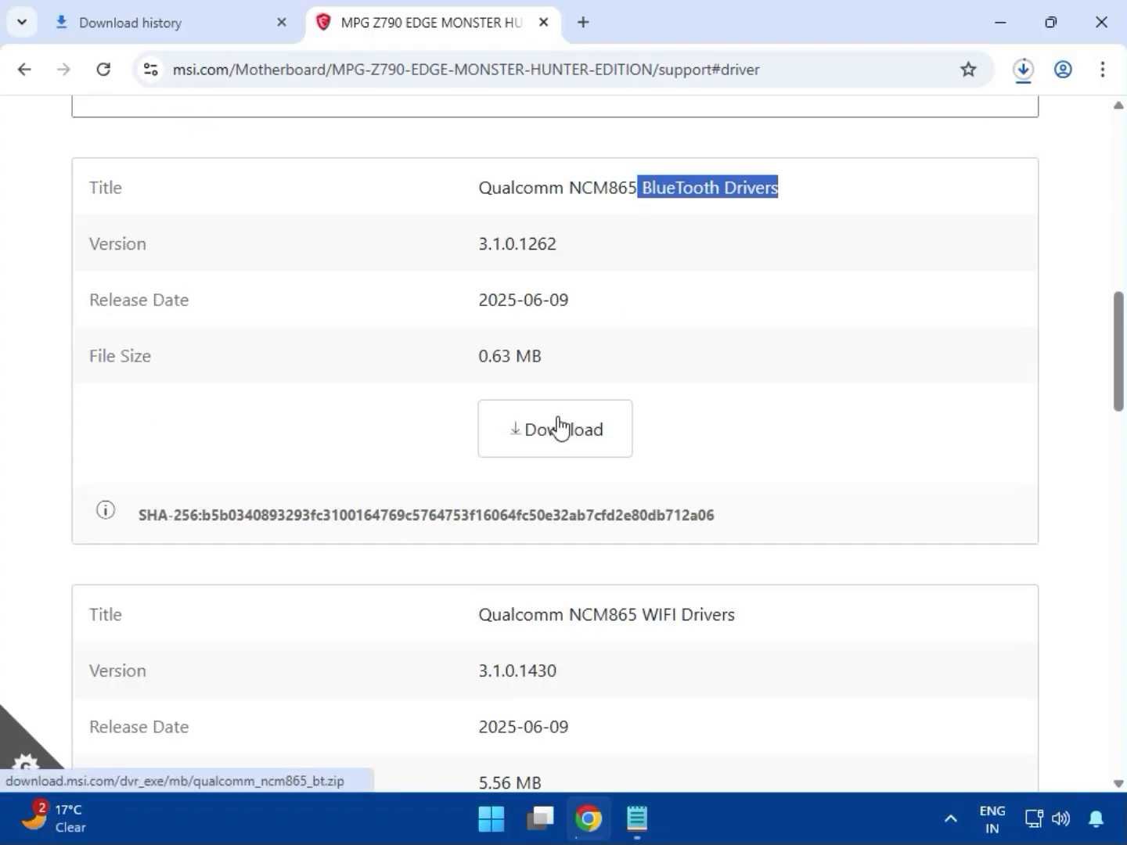
{"action": "left_click", "coordinate": [558, 429]}
- Download the Qualcomm NCM865 WIFI Drivers from the LAN drivers list
{"action": "scroll", "coordinate": [558, 429], "scroll_direction": "down", "scroll_amount": 4}
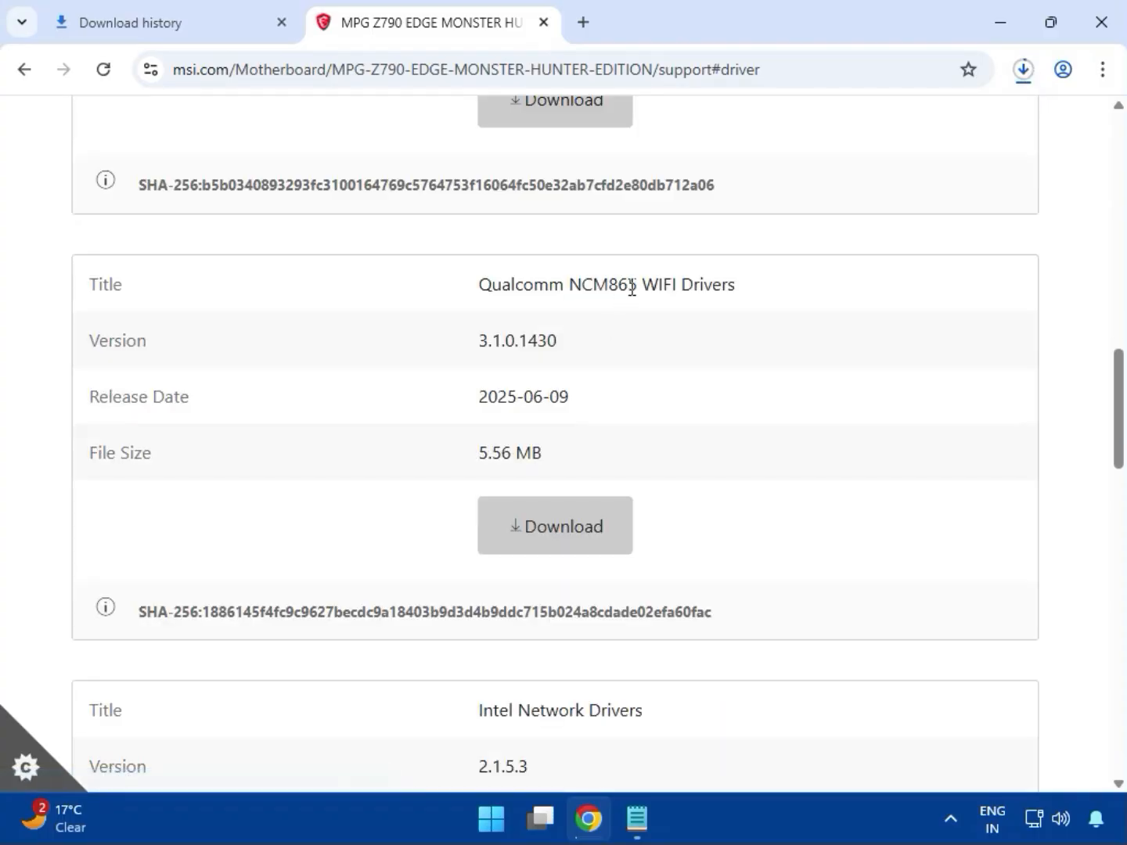
{"action": "left_click_drag", "start_coordinate": [647, 285], "coordinate": [765, 284]}
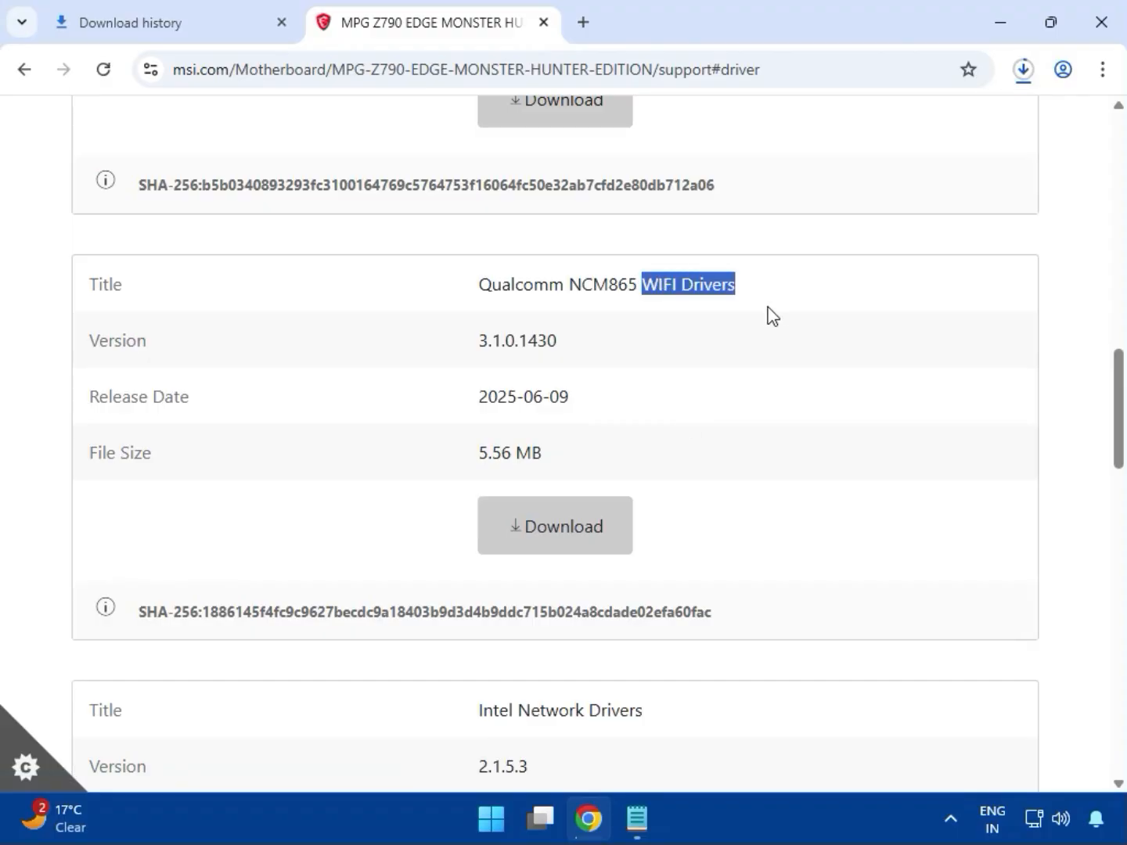
{"action": "left_click", "coordinate": [582, 550]}
- Download the Intel Network Drivers from the LAN drivers list
{"action": "scroll", "coordinate": [584, 548], "scroll_direction": "down", "scroll_amount": 4}
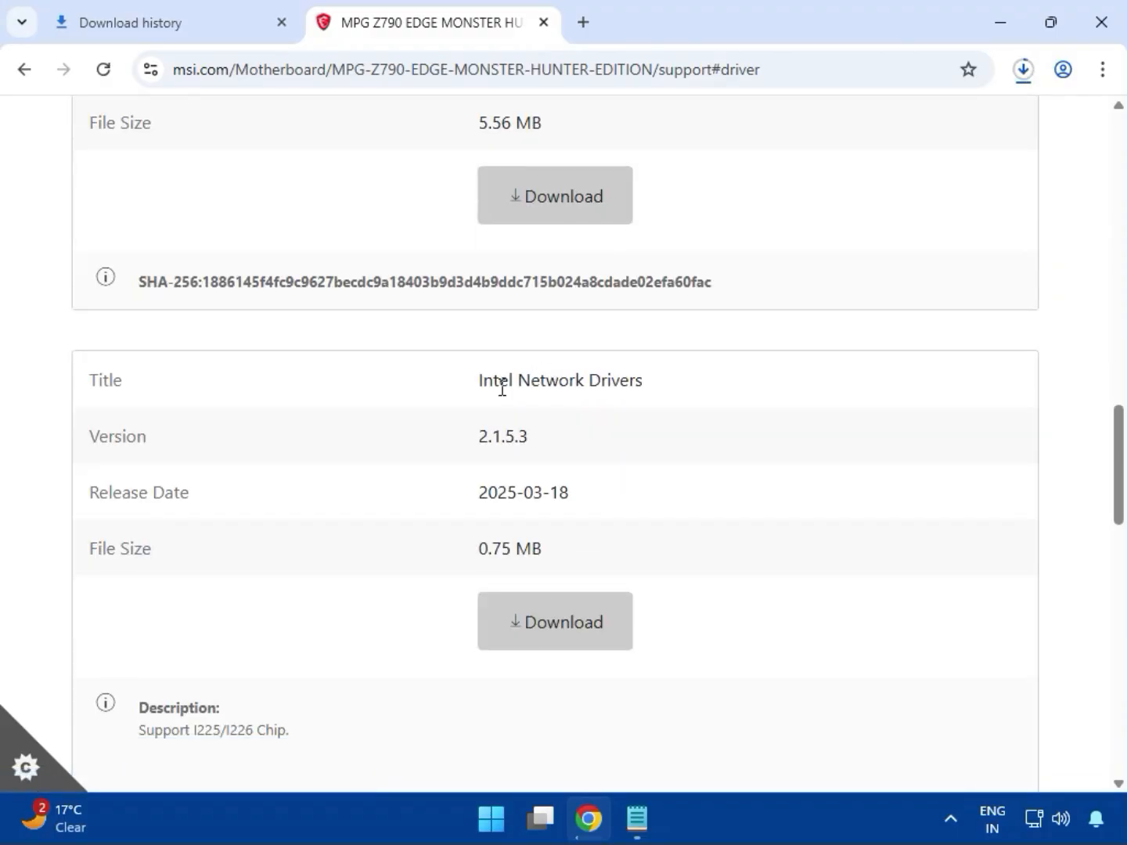
{"action": "left_click_drag", "start_coordinate": [480, 382], "coordinate": [629, 382]}
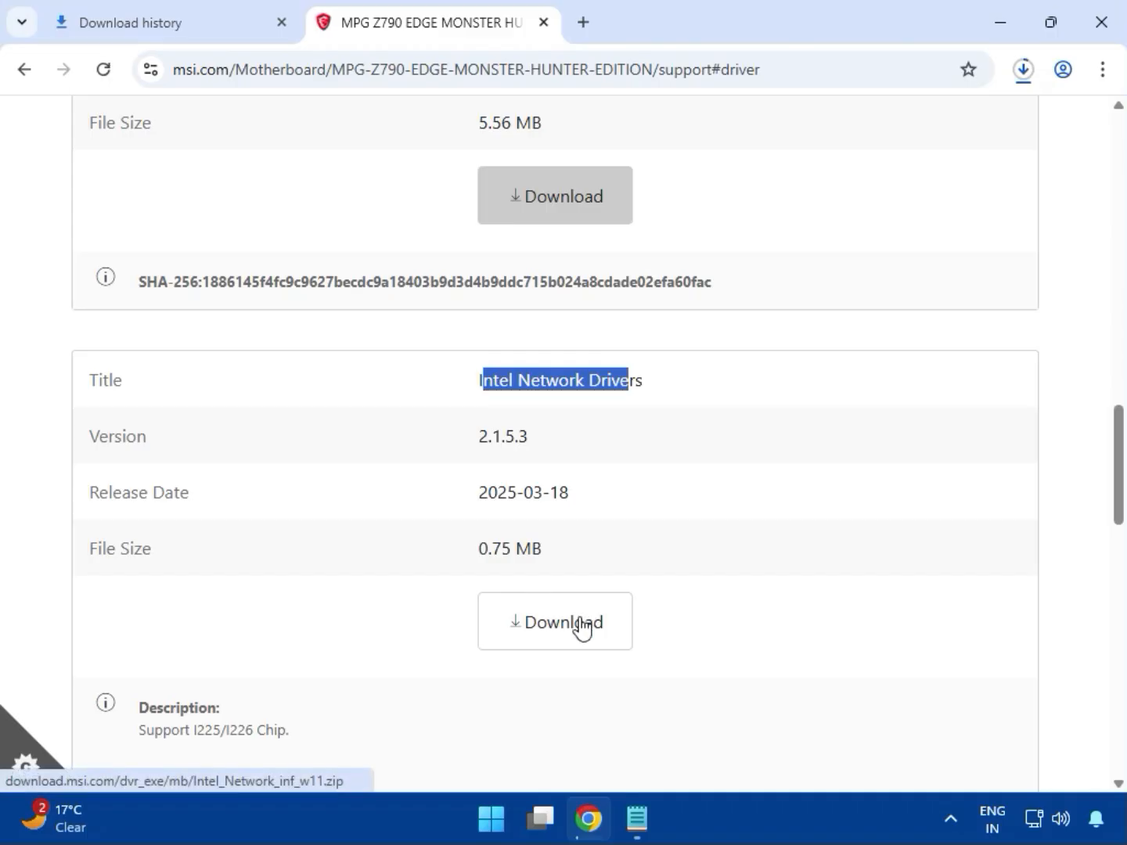
{"action": "left_click", "coordinate": [582, 624]}
- Switch to the On-Board Audio Drivers category and download the Realtek HD Universal Driver
{"action": "scroll", "coordinate": [581, 627], "scroll_direction": "down", "scroll_amount": 5}
{"action": "scroll", "coordinate": [427, 582], "scroll_direction": "up", "scroll_amount": 11}
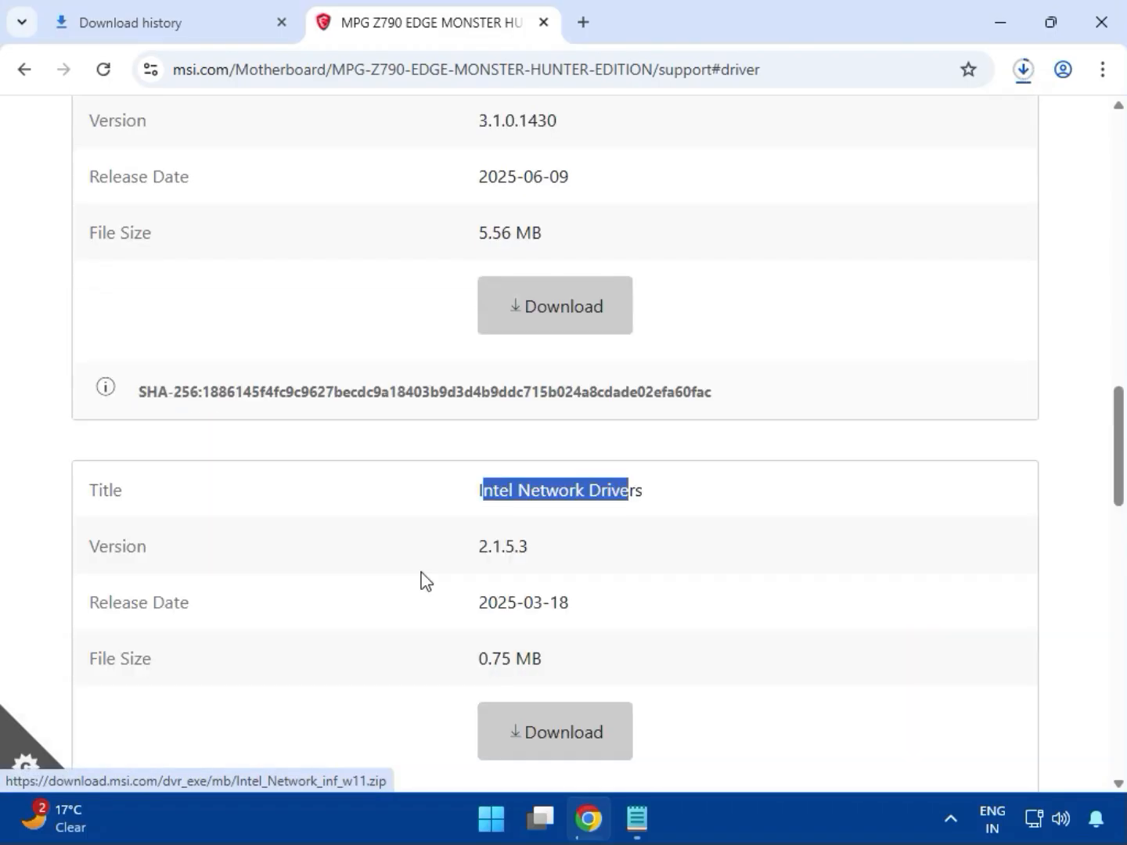
{"action": "scroll", "coordinate": [368, 564], "scroll_direction": "up", "scroll_amount": 5}
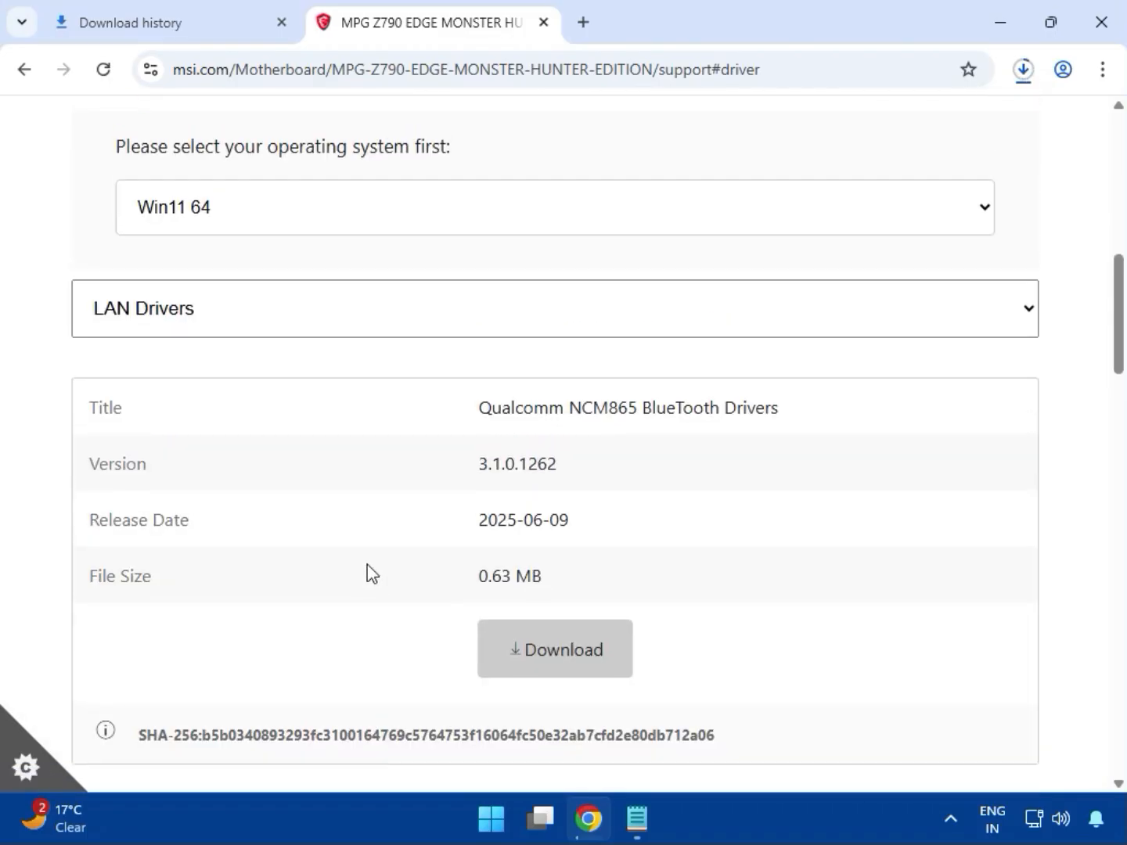
{"action": "left_click", "coordinate": [486, 321]}
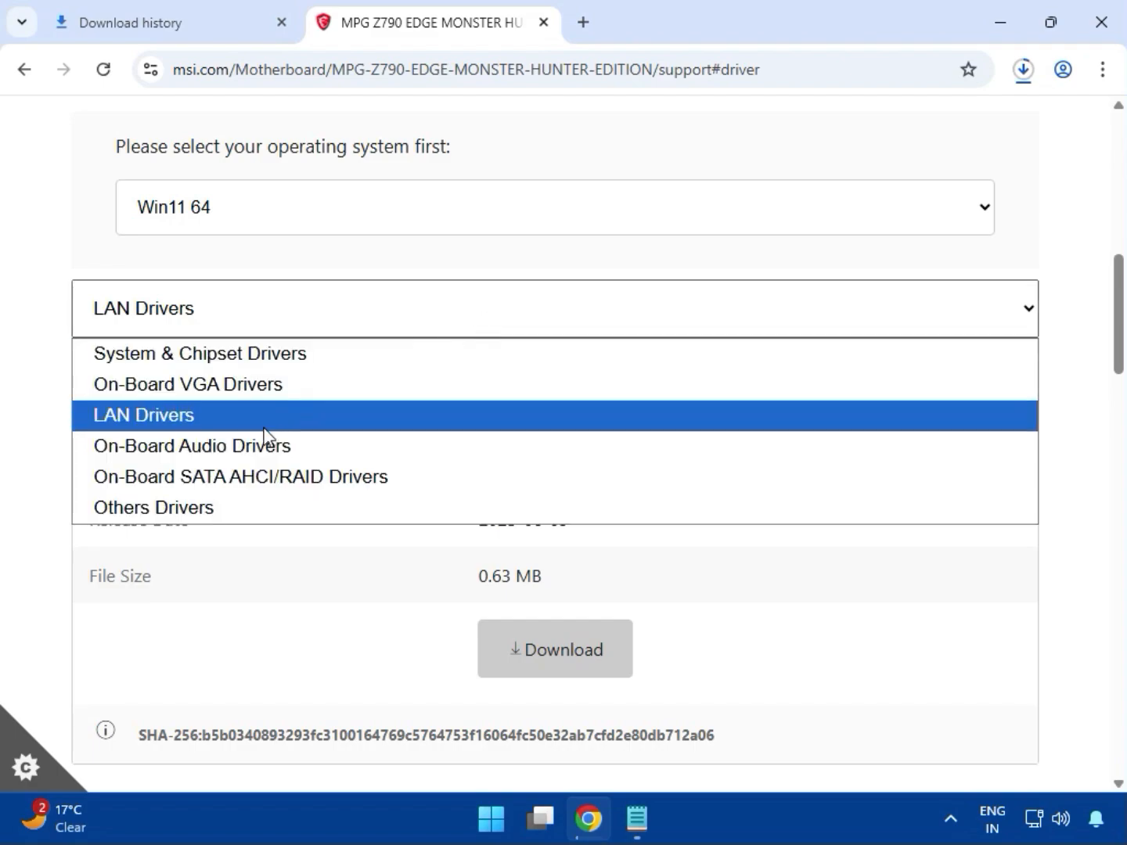
{"action": "left_click", "coordinate": [258, 442]}
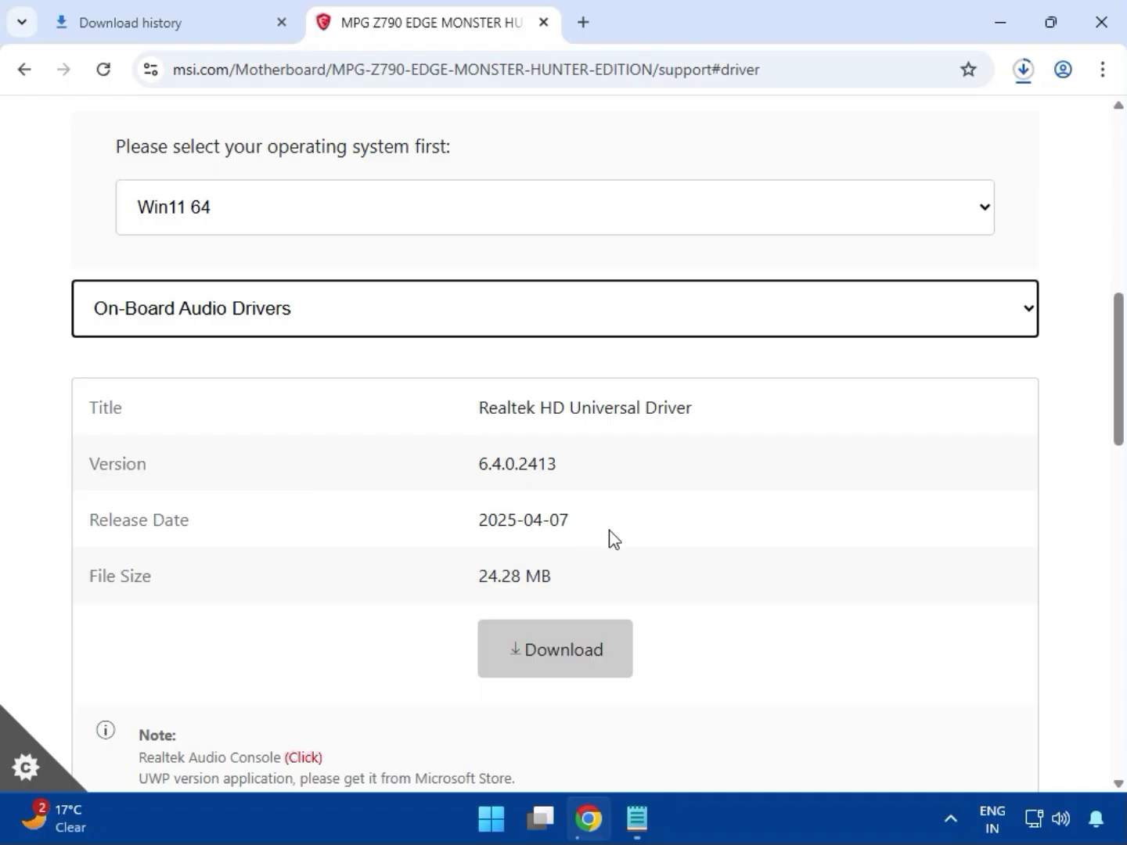
{"action": "left_click_drag", "start_coordinate": [544, 407], "coordinate": [708, 425]}
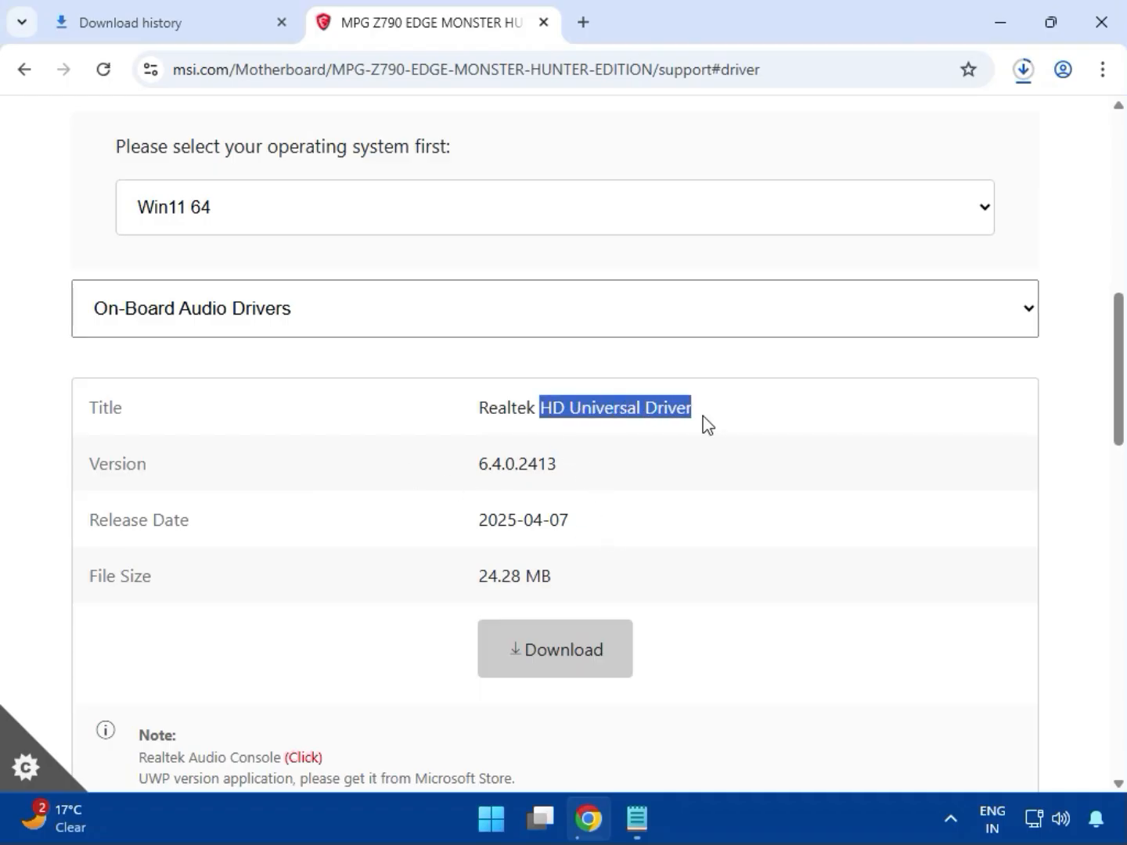
{"action": "left_click", "coordinate": [573, 646]}
- Open the full download history, show bt_drivers (3).zip in its File Explorer folder, and select intel_vga_arl (2).zip
{"action": "left_click", "coordinate": [1025, 81]}
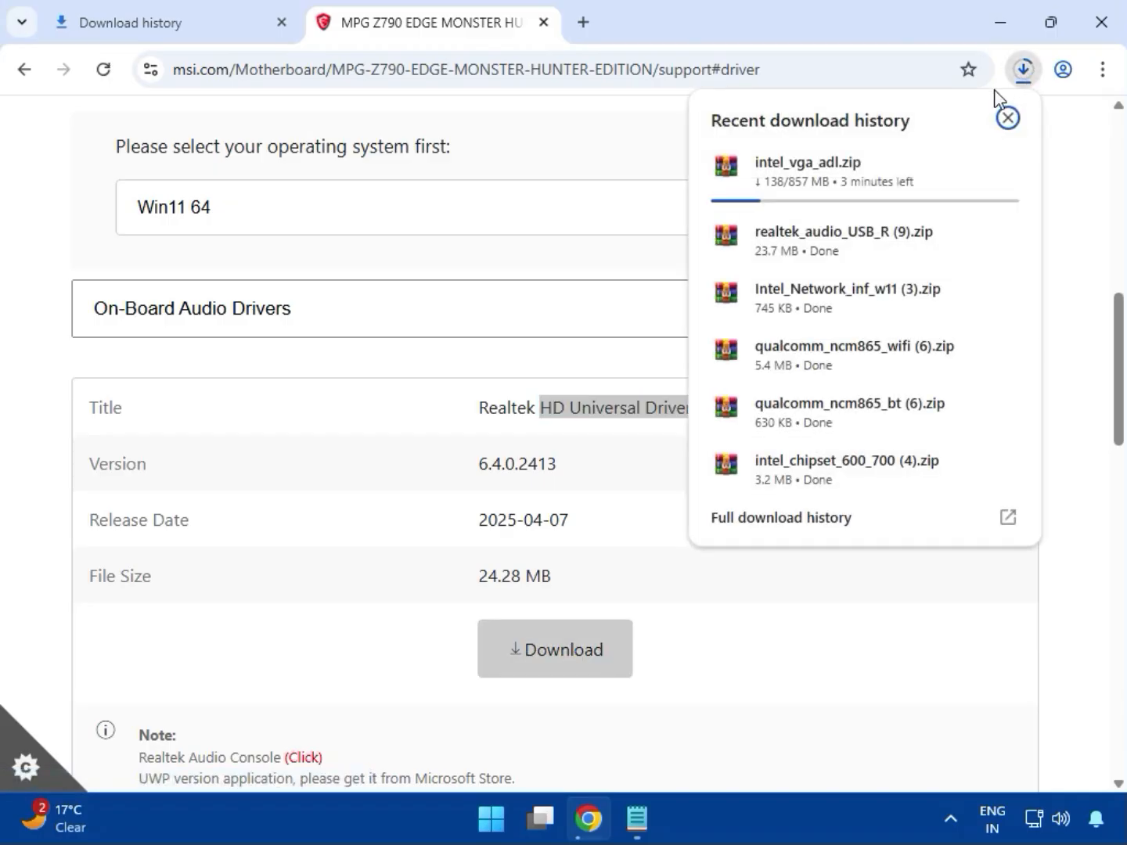
{"action": "mouse_move", "coordinate": [862, 202]}
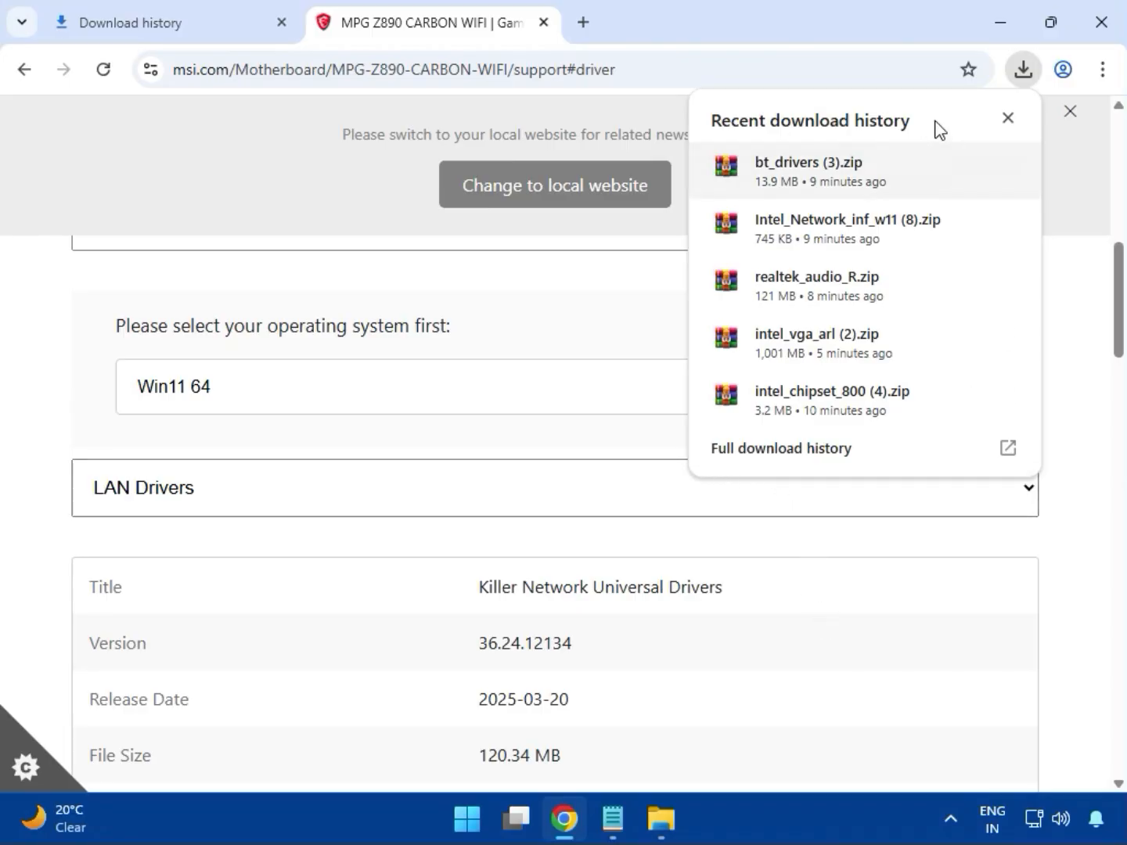
{"action": "left_click", "coordinate": [752, 459]}
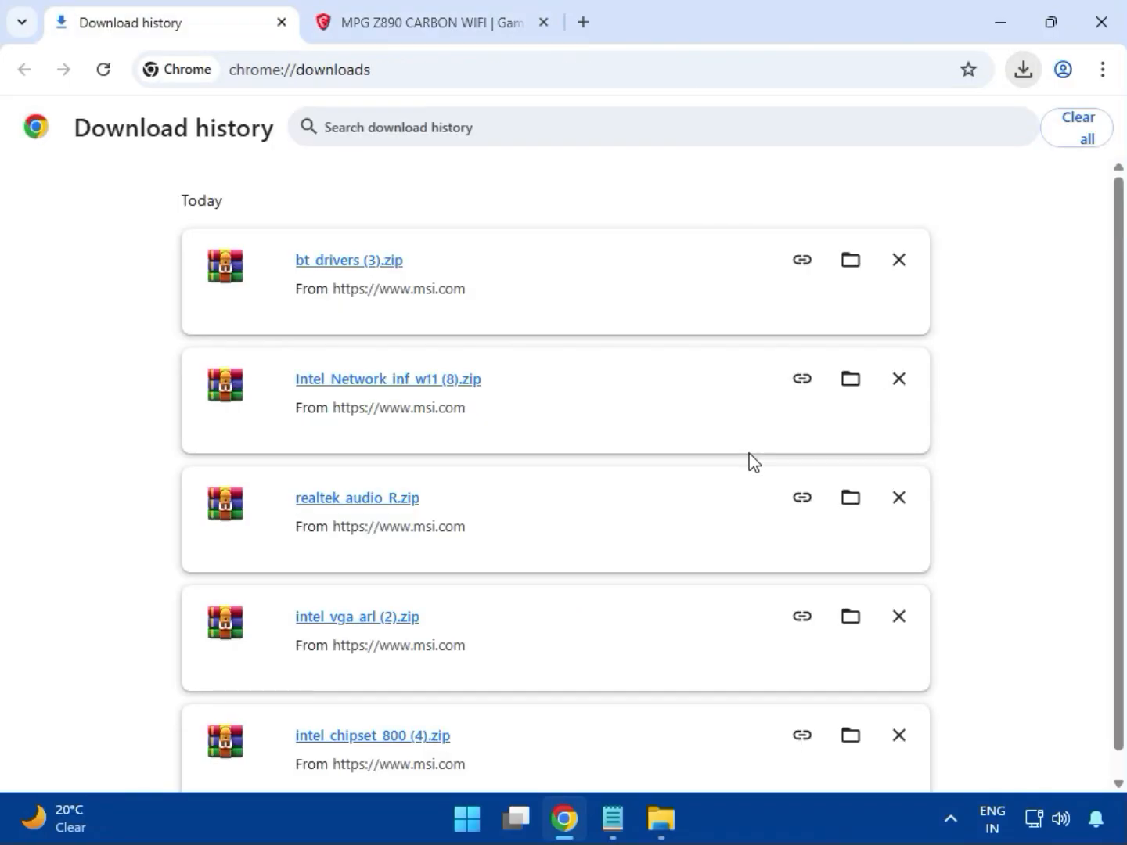
{"action": "left_click", "coordinate": [845, 263]}
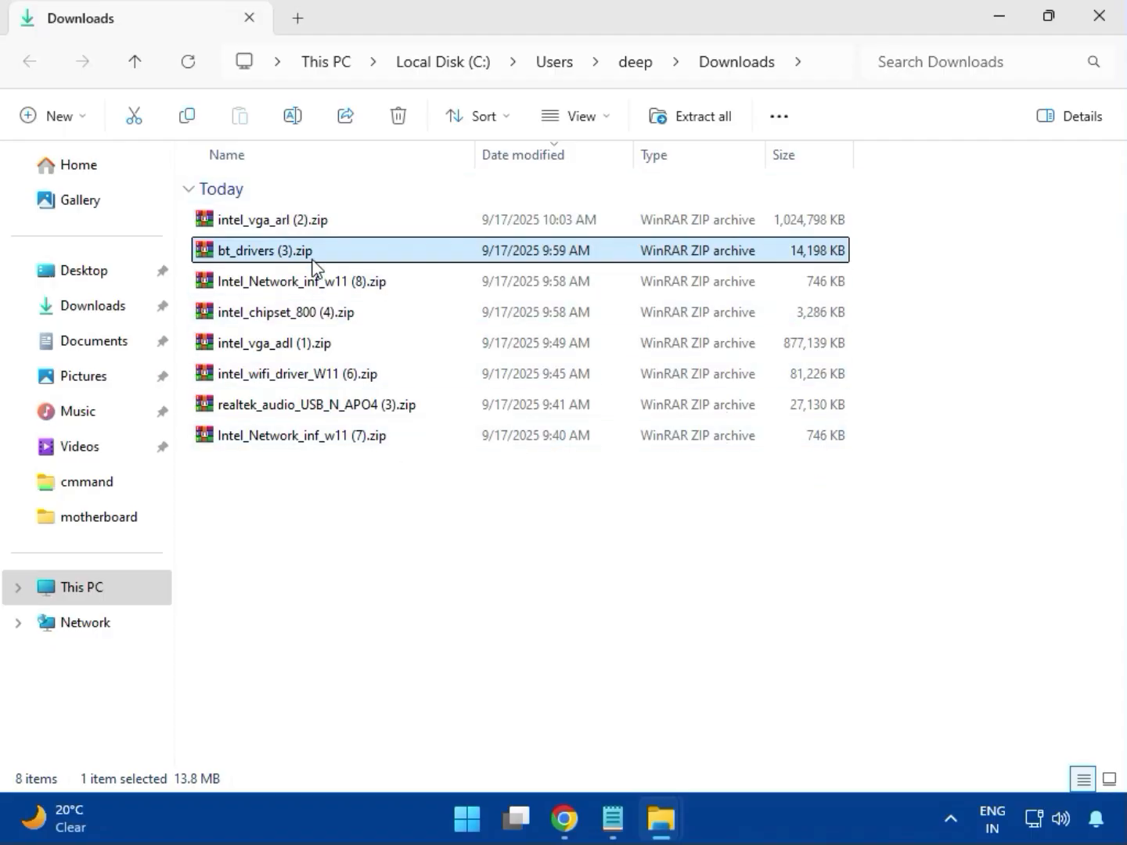
{"action": "key", "text": "Up"}
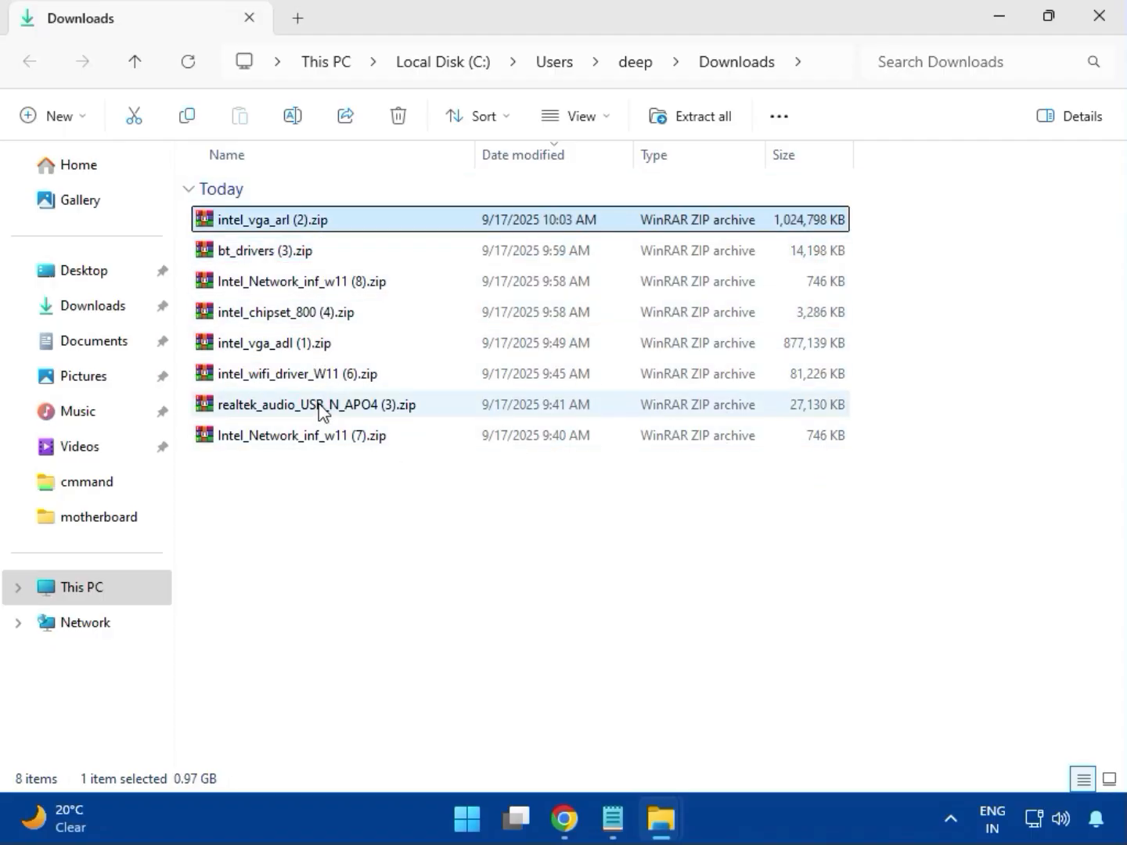
- Open intel_vga_arl (2).zip and launch Installer.exe from its Intel VGA Driver_32.0.101.6629 folder
{"action": "double_click", "coordinate": [308, 221]}
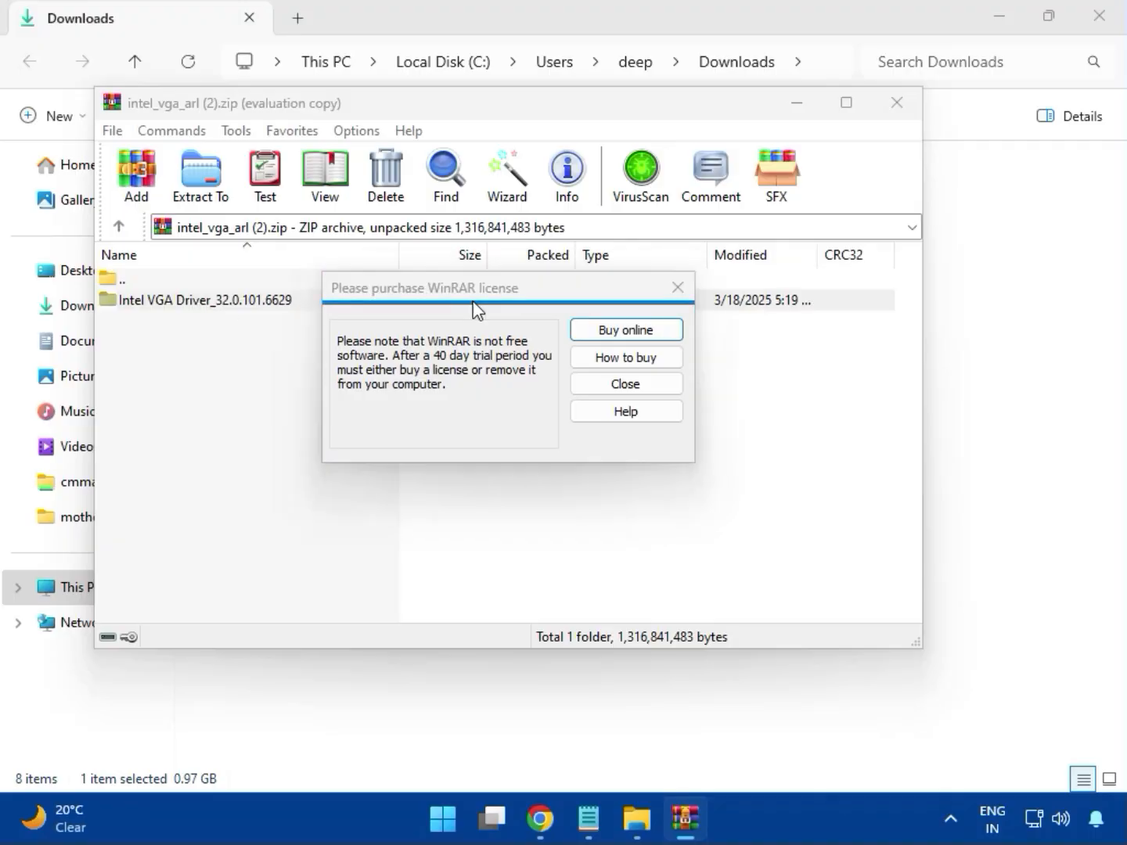
{"action": "left_click", "coordinate": [679, 289]}
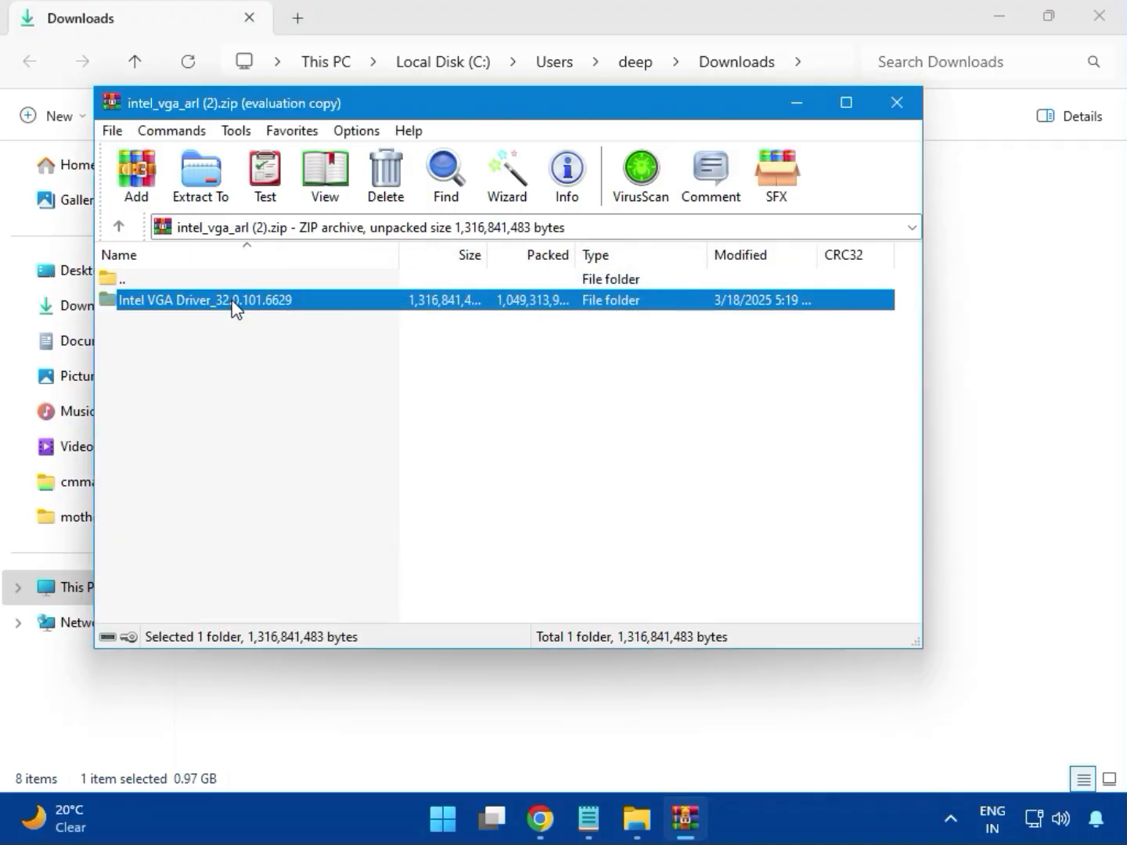
{"action": "double_click", "coordinate": [236, 301]}
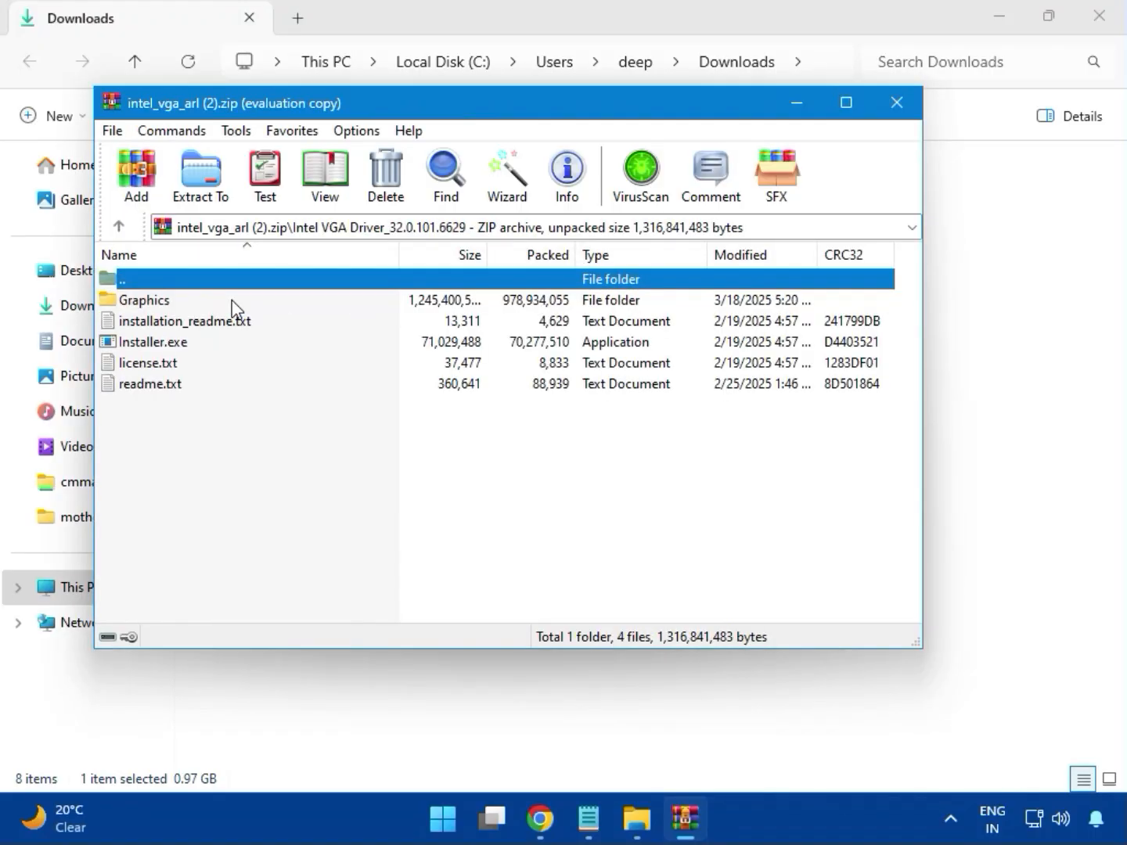
{"action": "left_click", "coordinate": [188, 344]}
{"action": "double_click", "coordinate": [222, 349]}
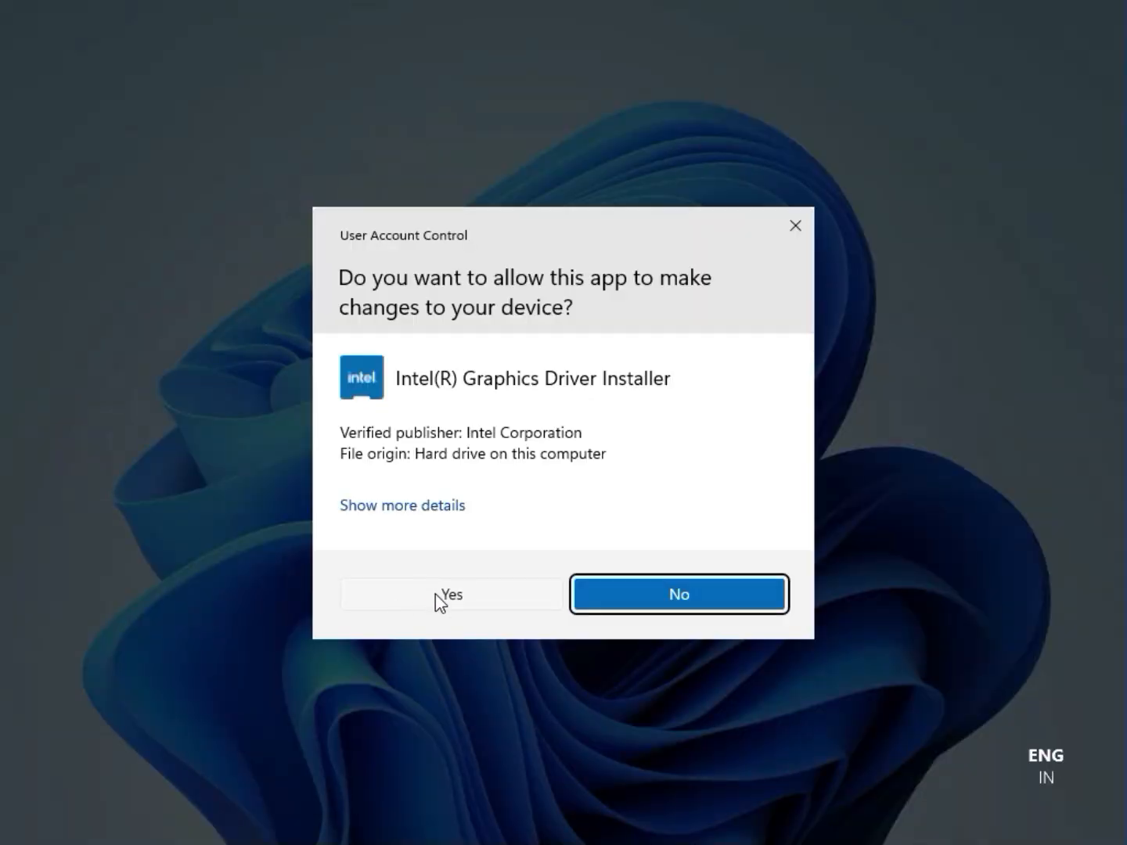
- Allow the Intel Graphics Driver Installer to make changes, try to install the graphics driver, and close the installer and archive
{"action": "left_click", "coordinate": [436, 595]}
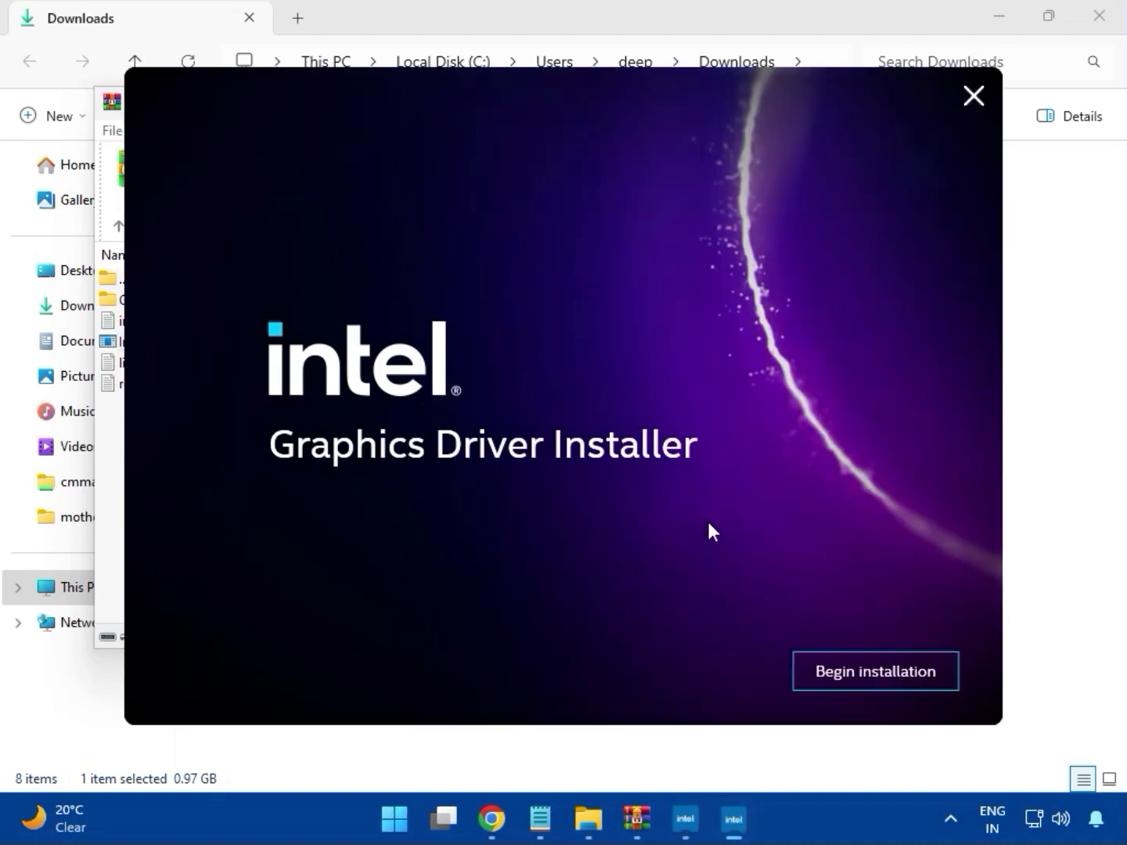
{"action": "left_click", "coordinate": [860, 671]}
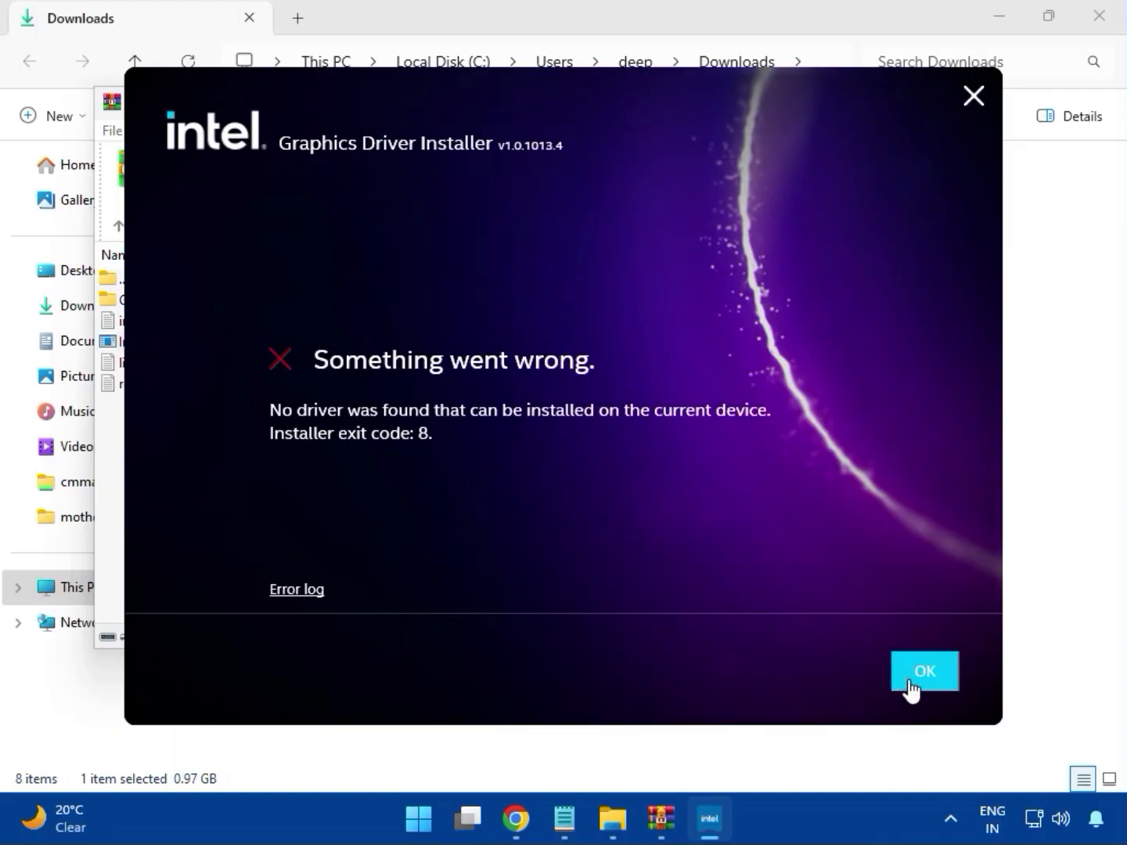
{"action": "left_click", "coordinate": [910, 693]}
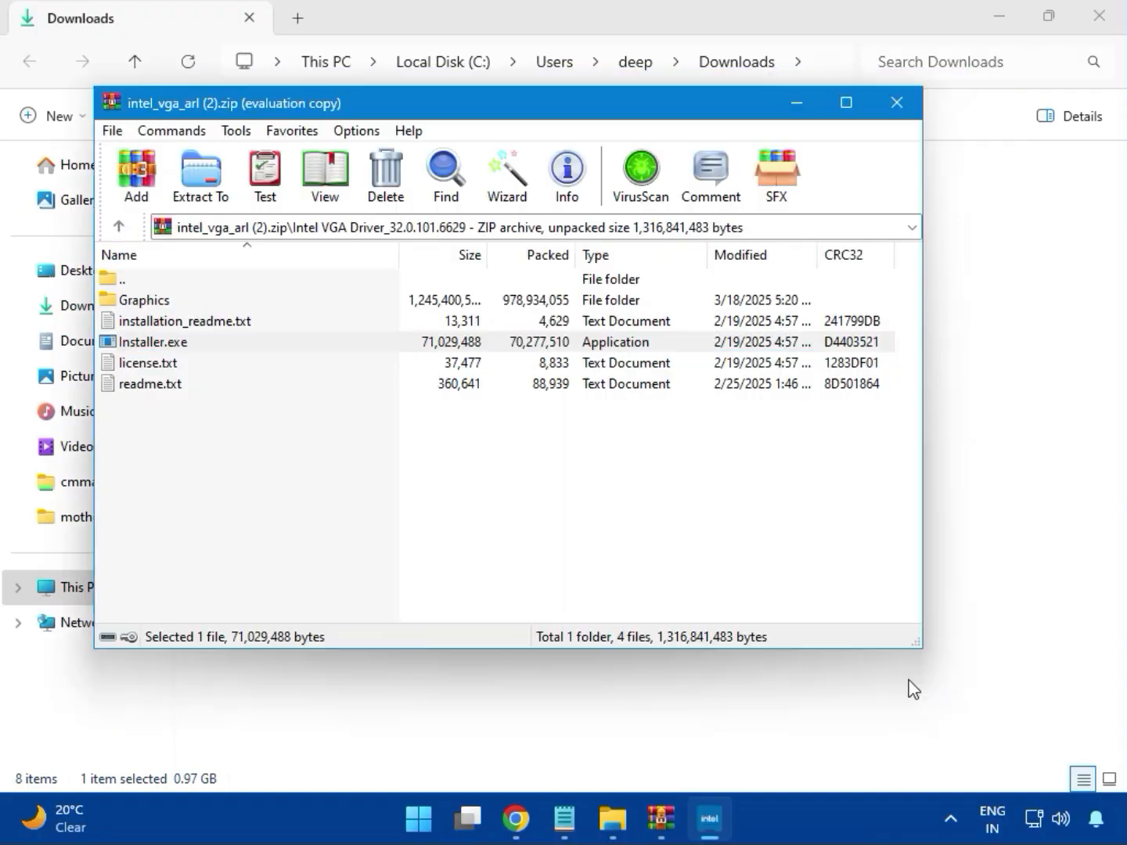
{"action": "left_click", "coordinate": [891, 100]}
- Open bt_drivers (3).zip and launch Intel Bluetooth.msi from its Intel BlueTooth Driver_23.70.0.2 folder
{"action": "left_click", "coordinate": [240, 255]}
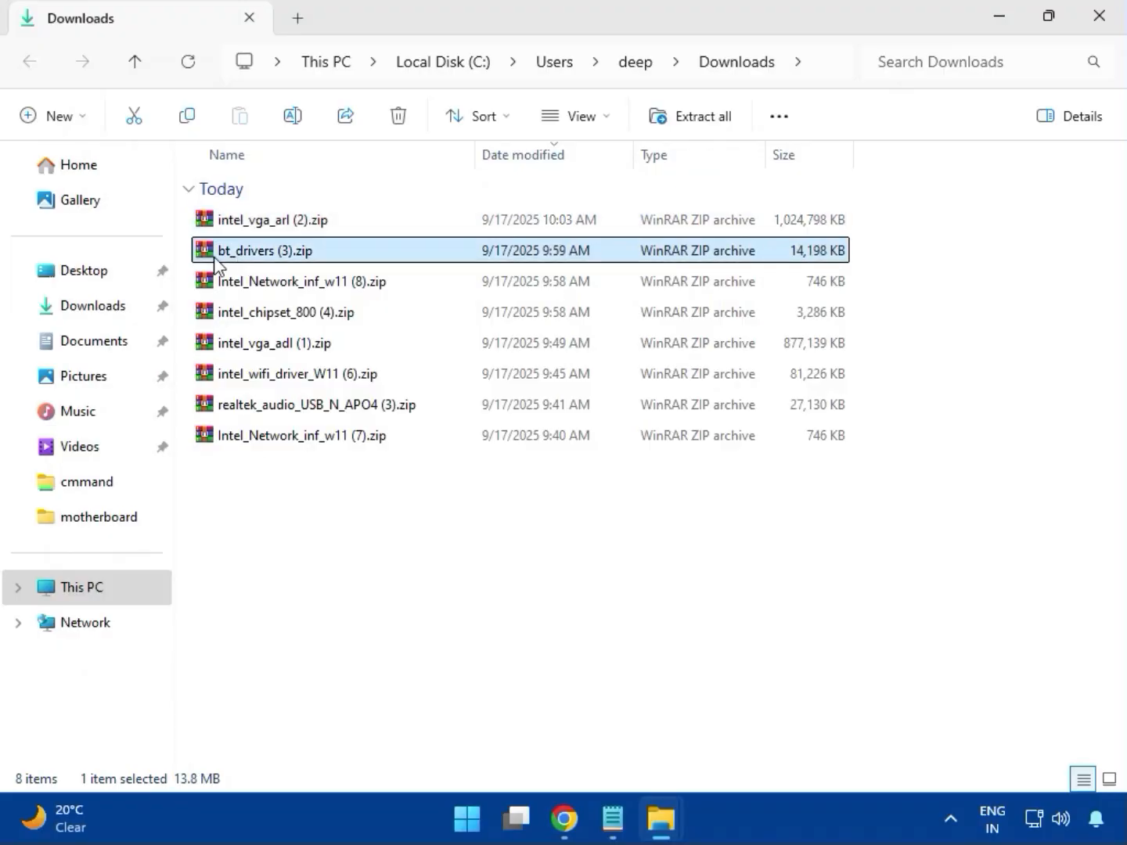
{"action": "double_click", "coordinate": [270, 253]}
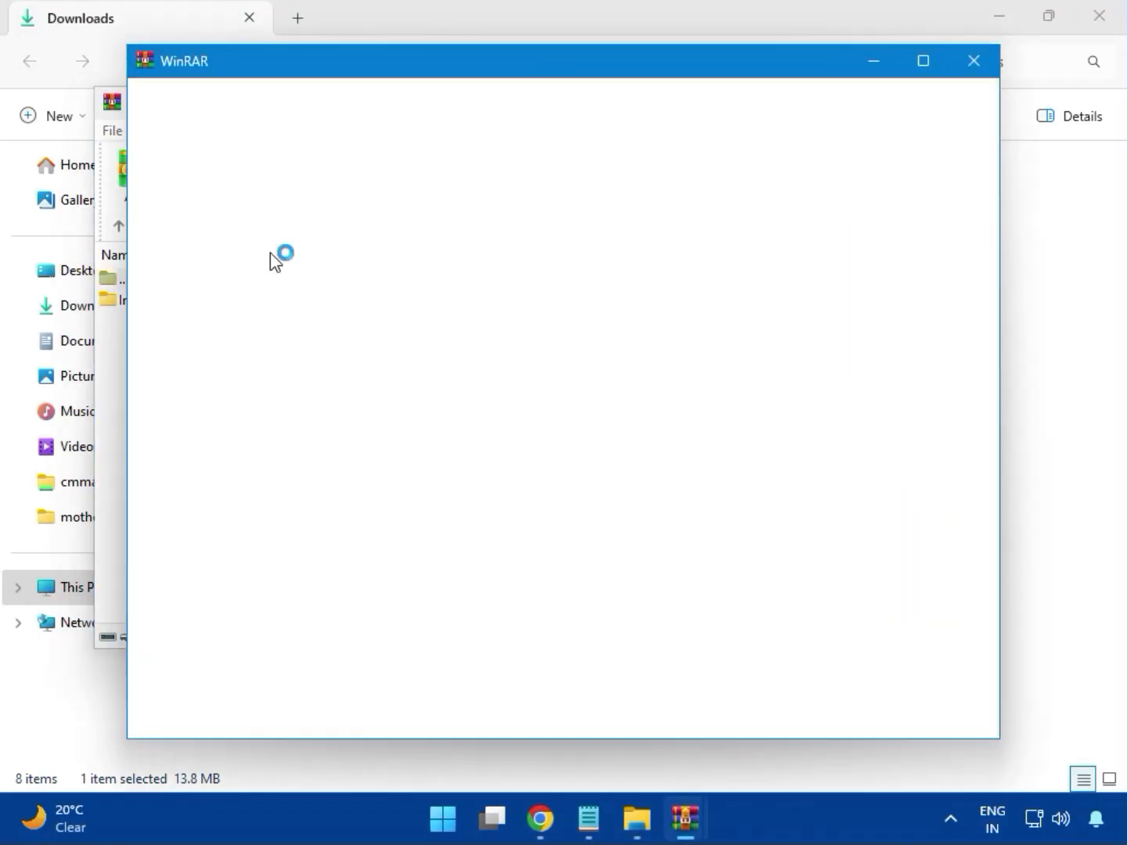
{"action": "left_click", "coordinate": [973, 61]}
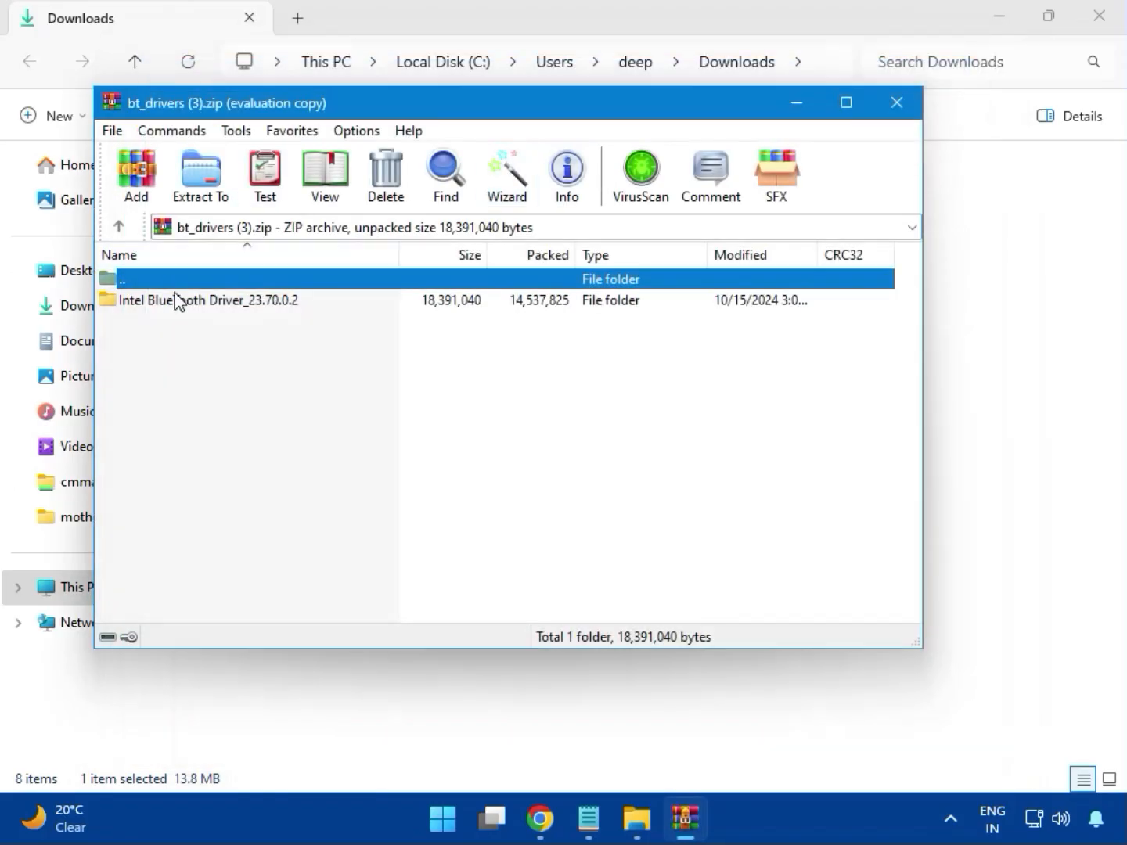
{"action": "left_click", "coordinate": [141, 302]}
{"action": "double_click", "coordinate": [209, 302]}
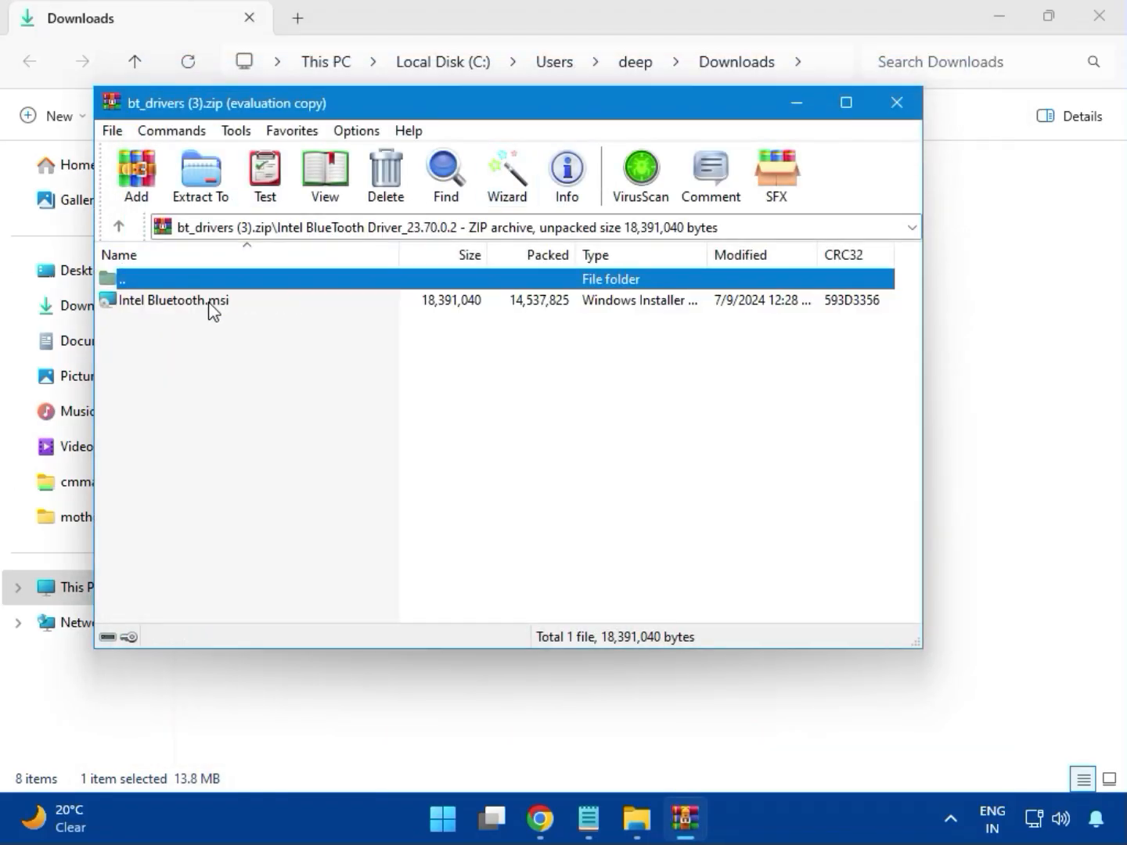
{"action": "double_click", "coordinate": [187, 305]}
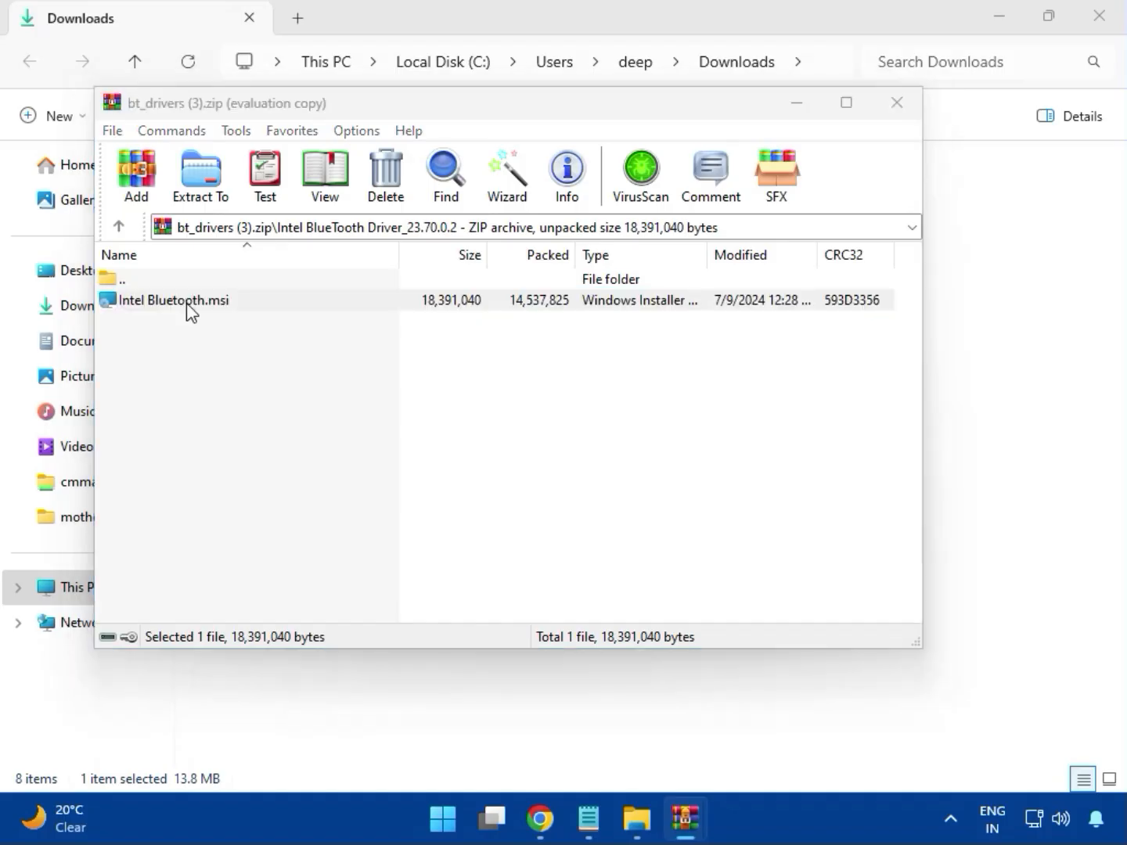
{"action": "double_click", "coordinate": [188, 306]}
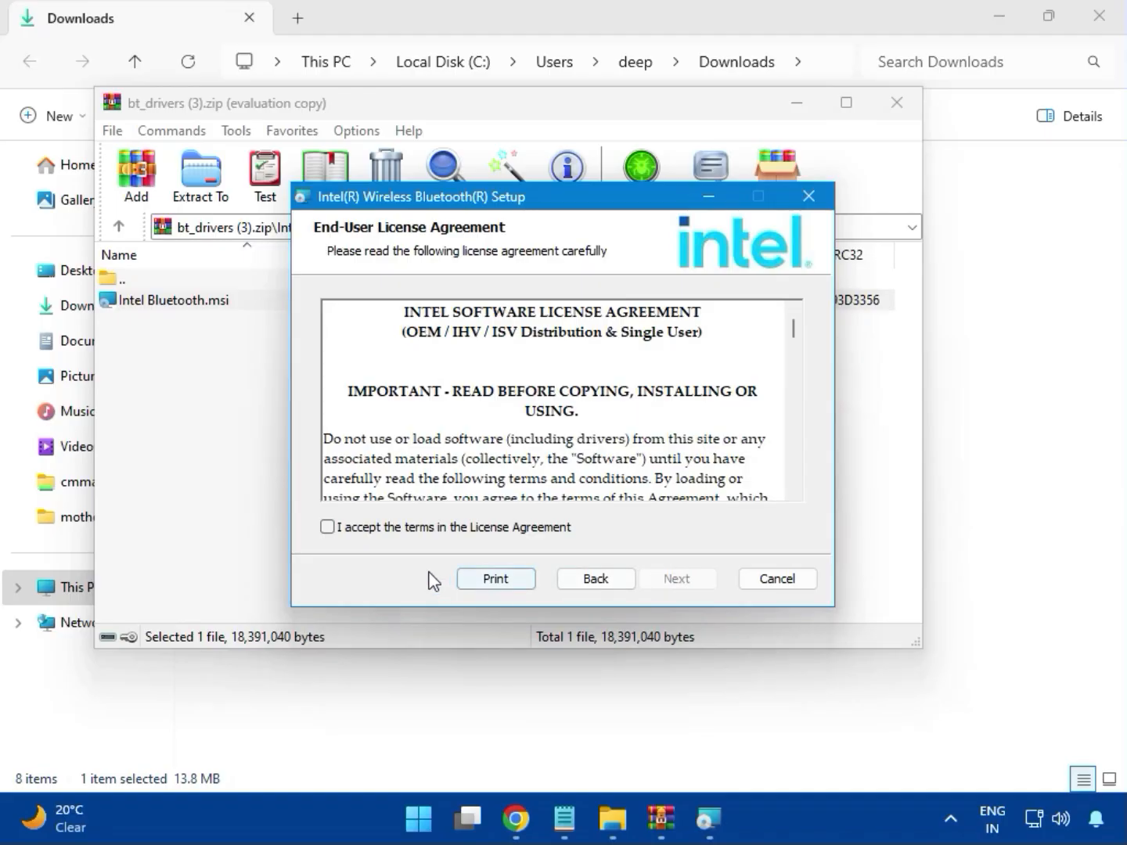
- Accept the license terms, install Intel Wireless Bluetooth with the Typical setup type, and close the wizard and archive
{"action": "left_click", "coordinate": [383, 532]}
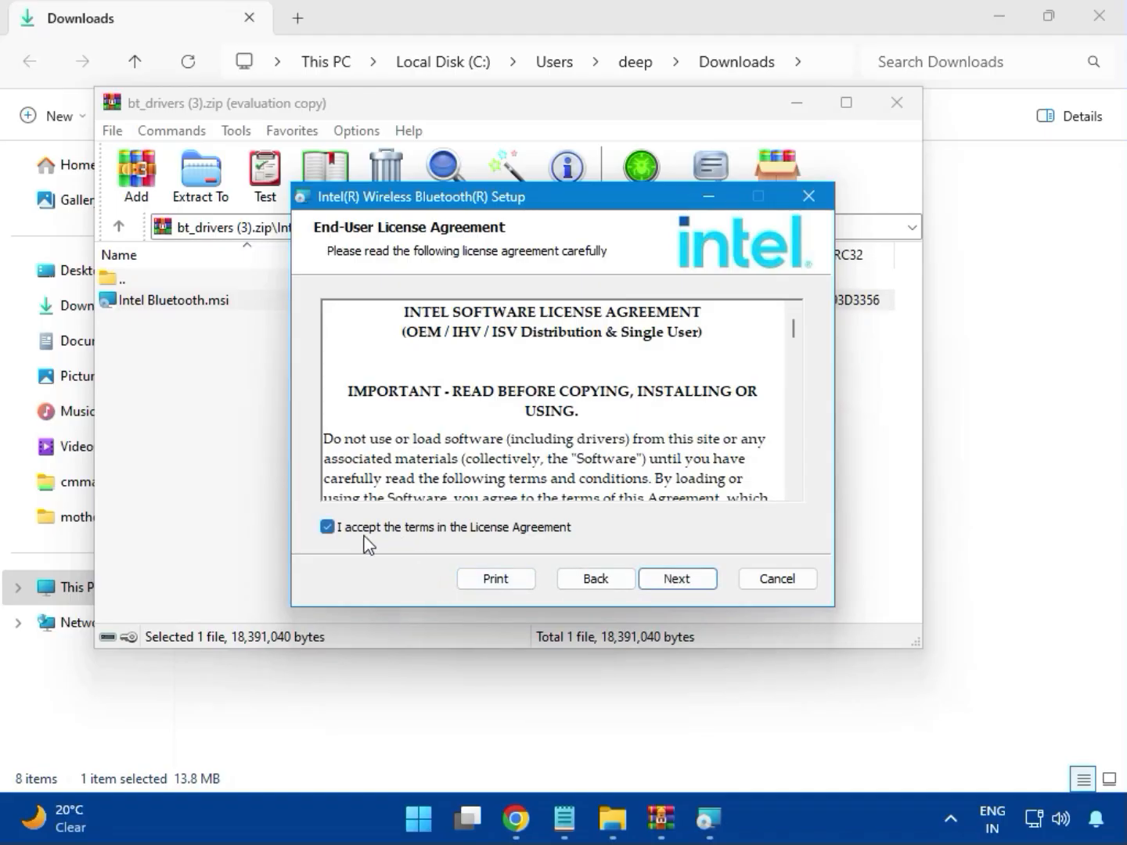
{"action": "left_click", "coordinate": [671, 580]}
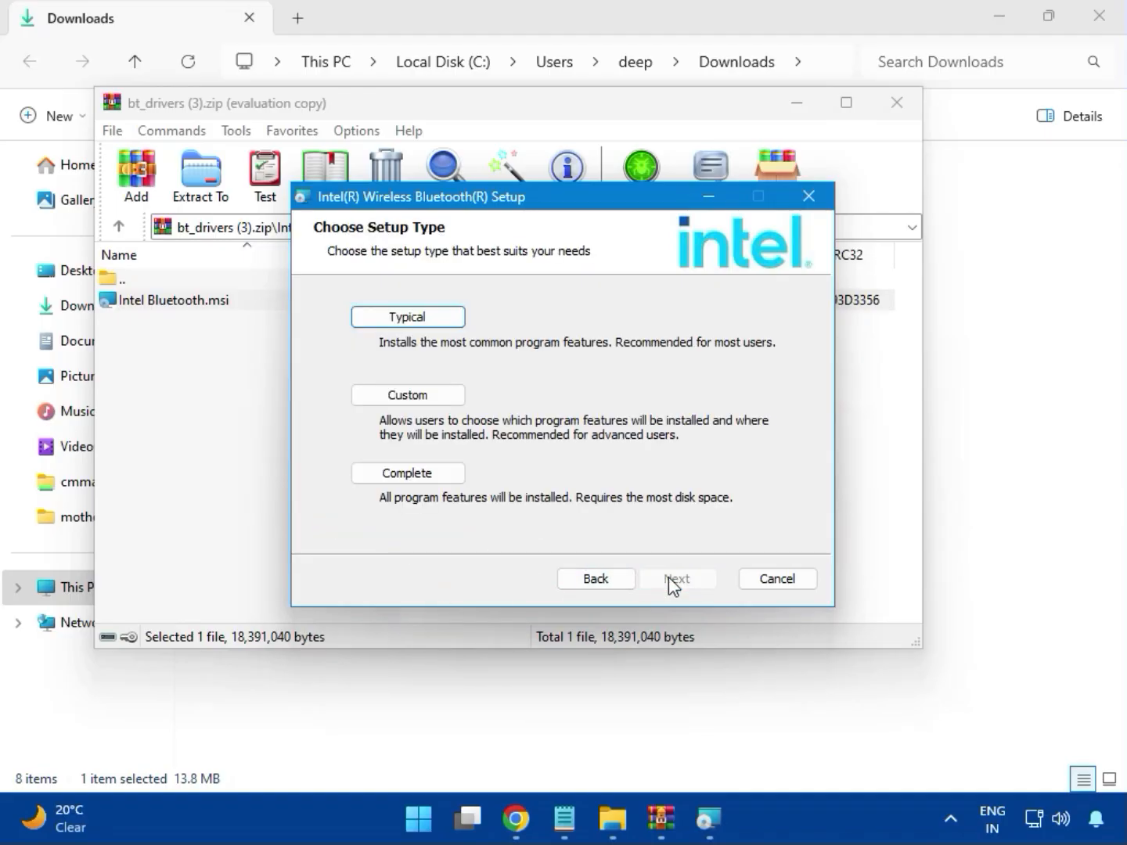
{"action": "left_click", "coordinate": [390, 318]}
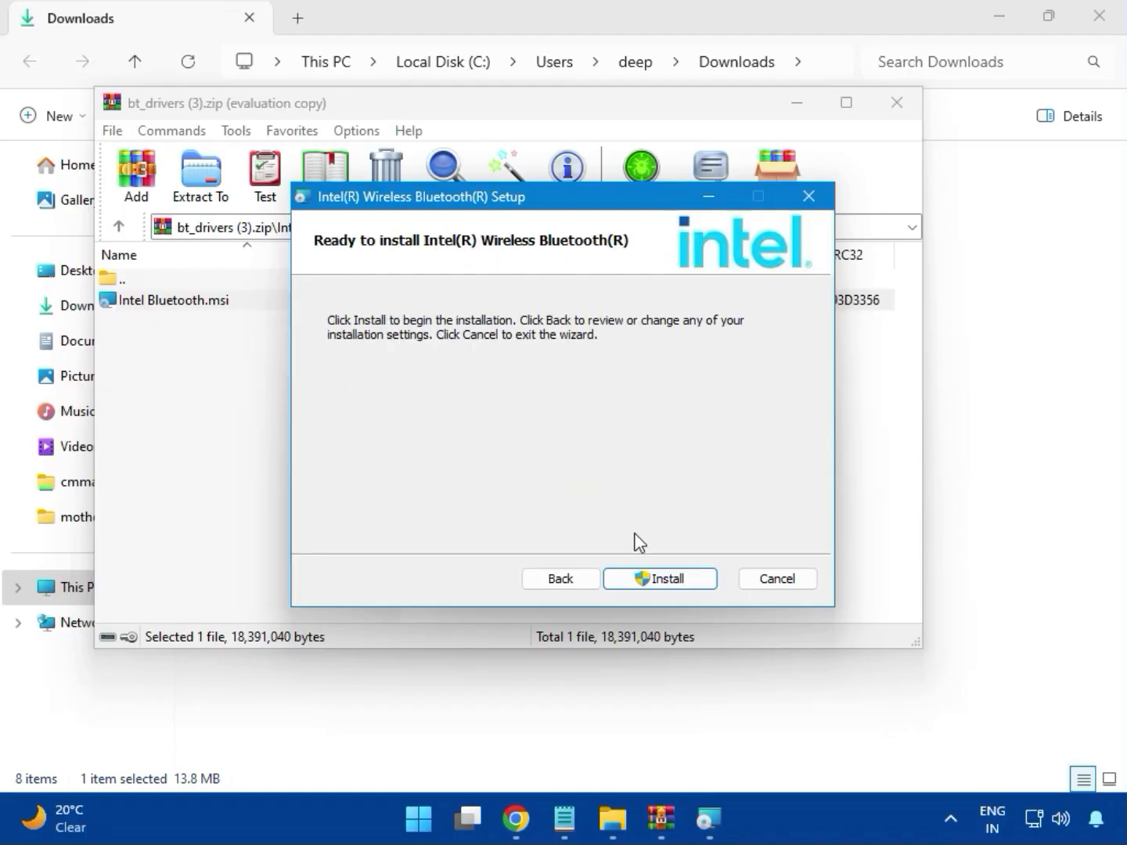
{"action": "left_click", "coordinate": [647, 578]}
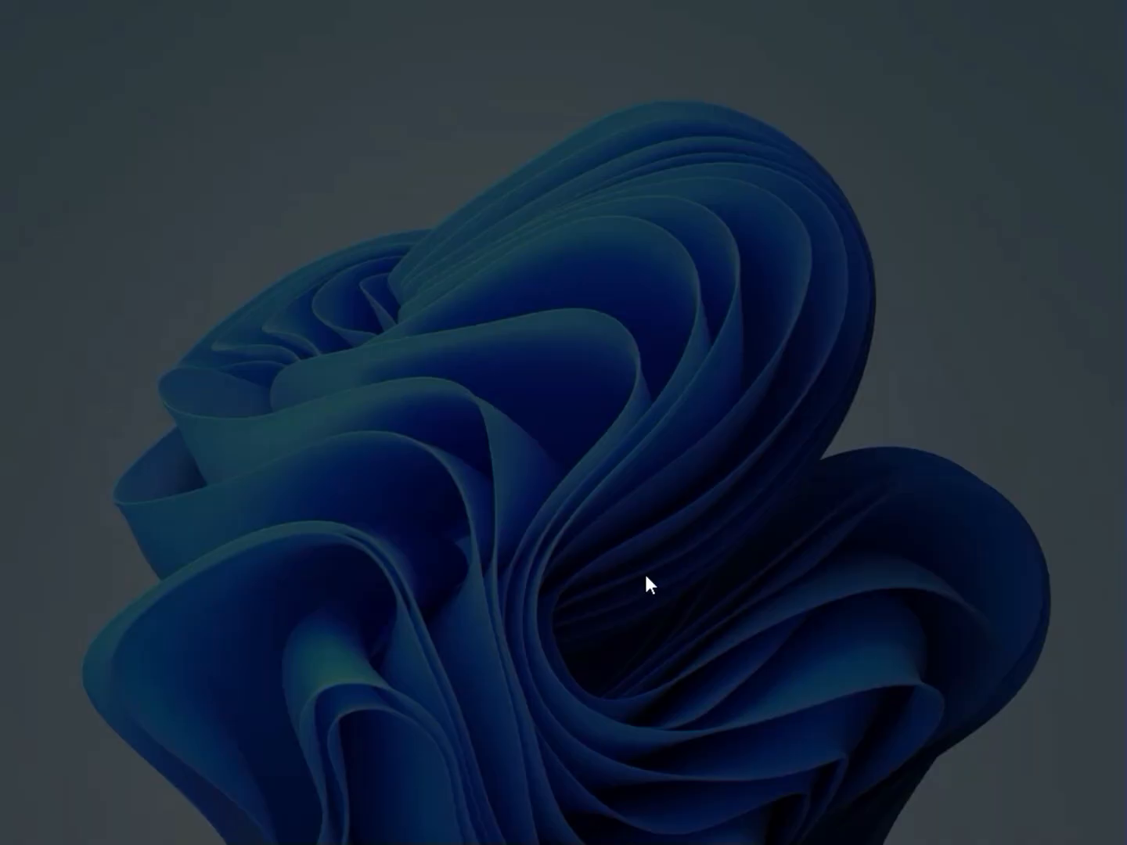
{"action": "left_click", "coordinate": [435, 591]}
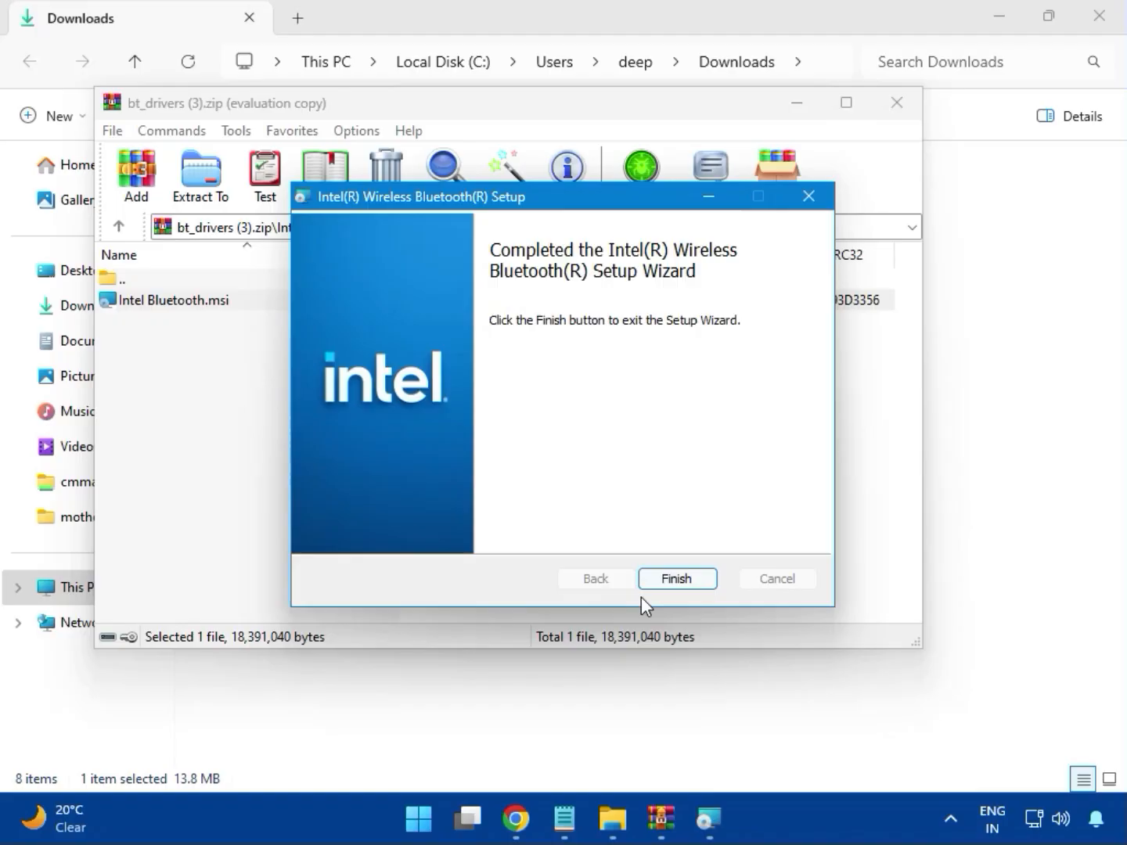
{"action": "left_click", "coordinate": [678, 579]}
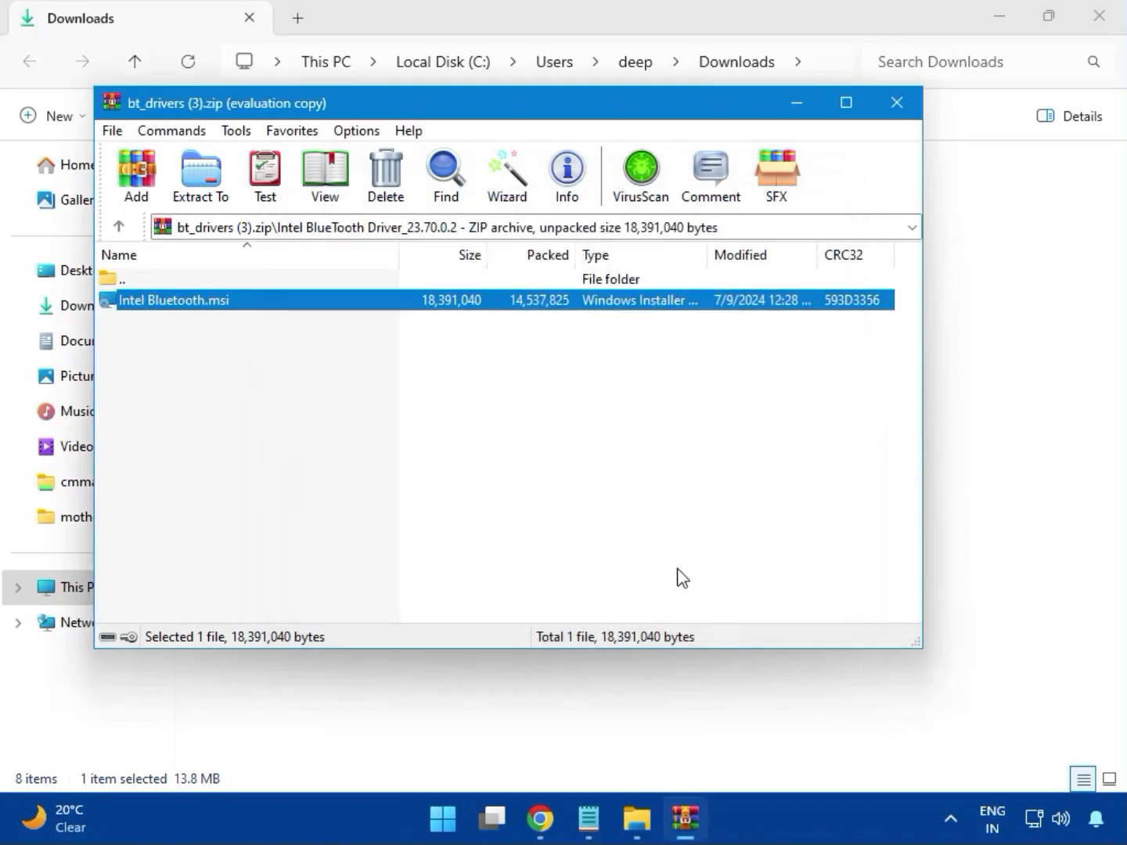
{"action": "left_click", "coordinate": [898, 102]}
- Run MSI SetupDrv64.exe from the W11 folder of Intel_Network_inf_w11 (8).zip with permission to make changes, and close the setup and archive
{"action": "left_click", "coordinate": [294, 292]}
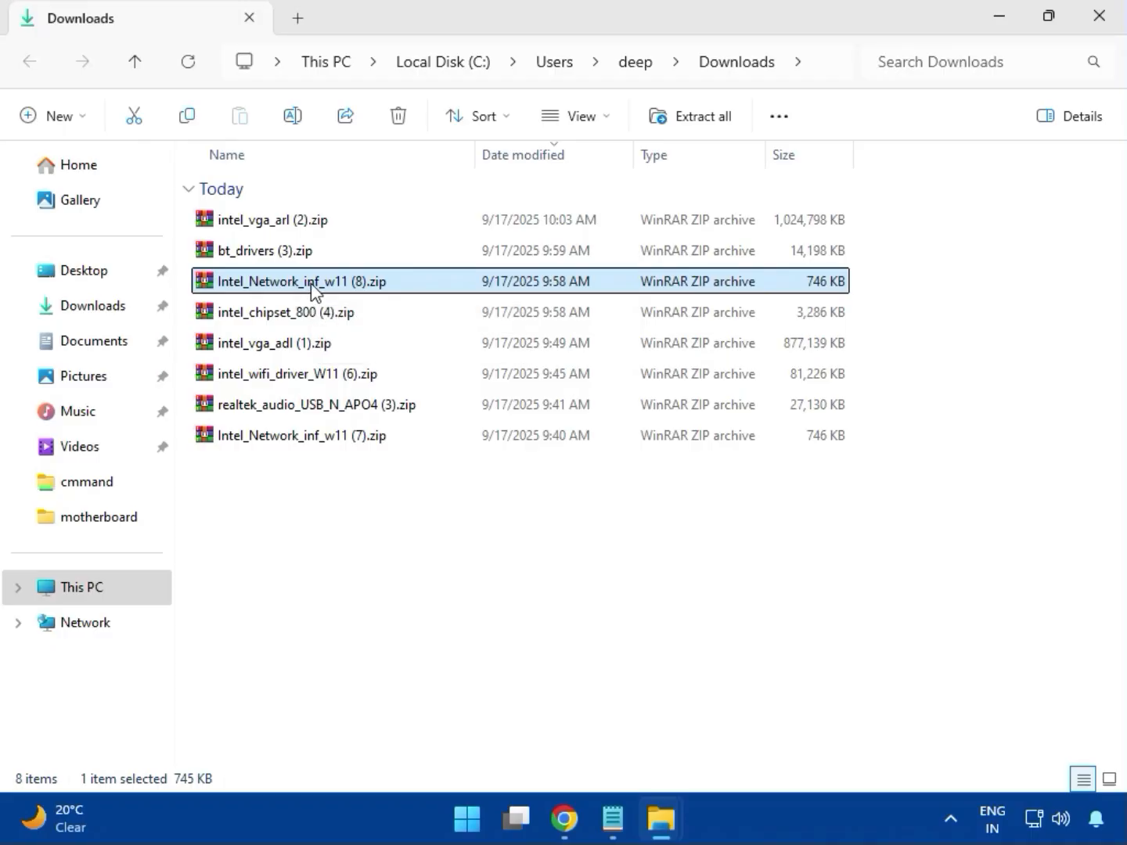
{"action": "double_click", "coordinate": [314, 286]}
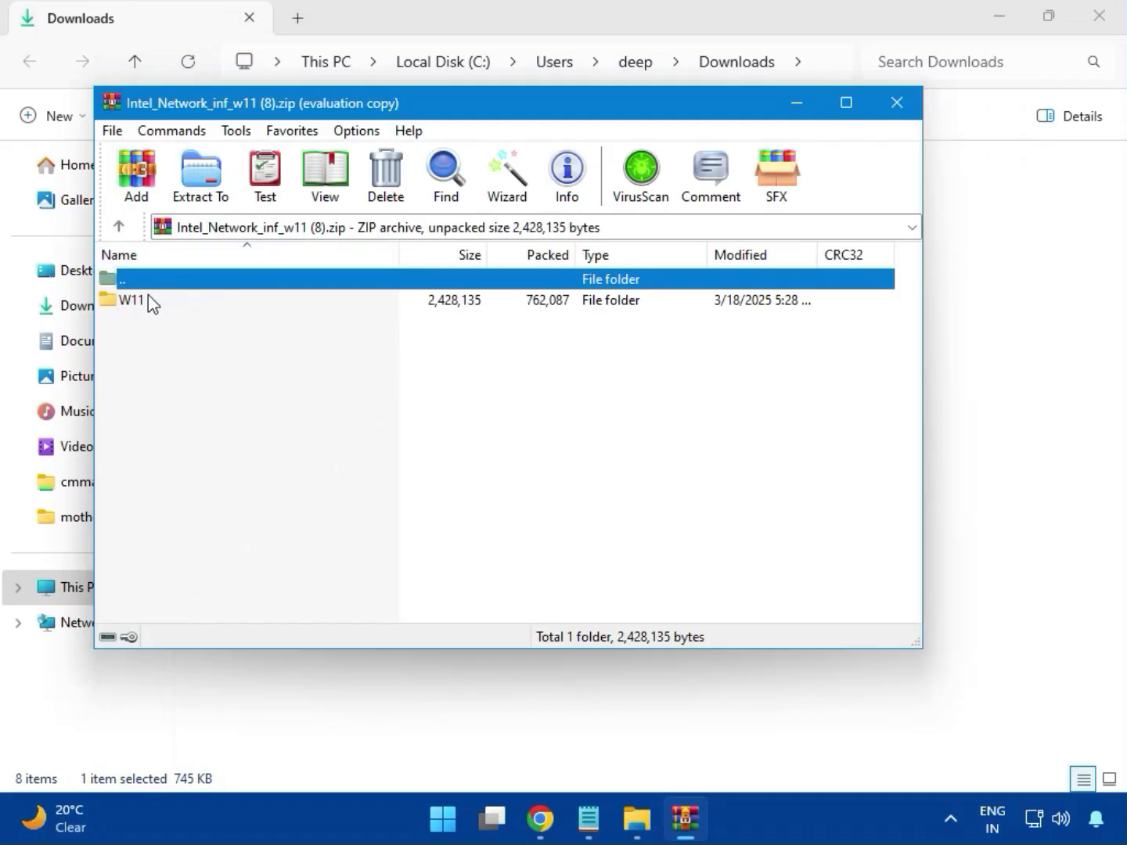
{"action": "left_click", "coordinate": [140, 314]}
{"action": "double_click", "coordinate": [145, 315]}
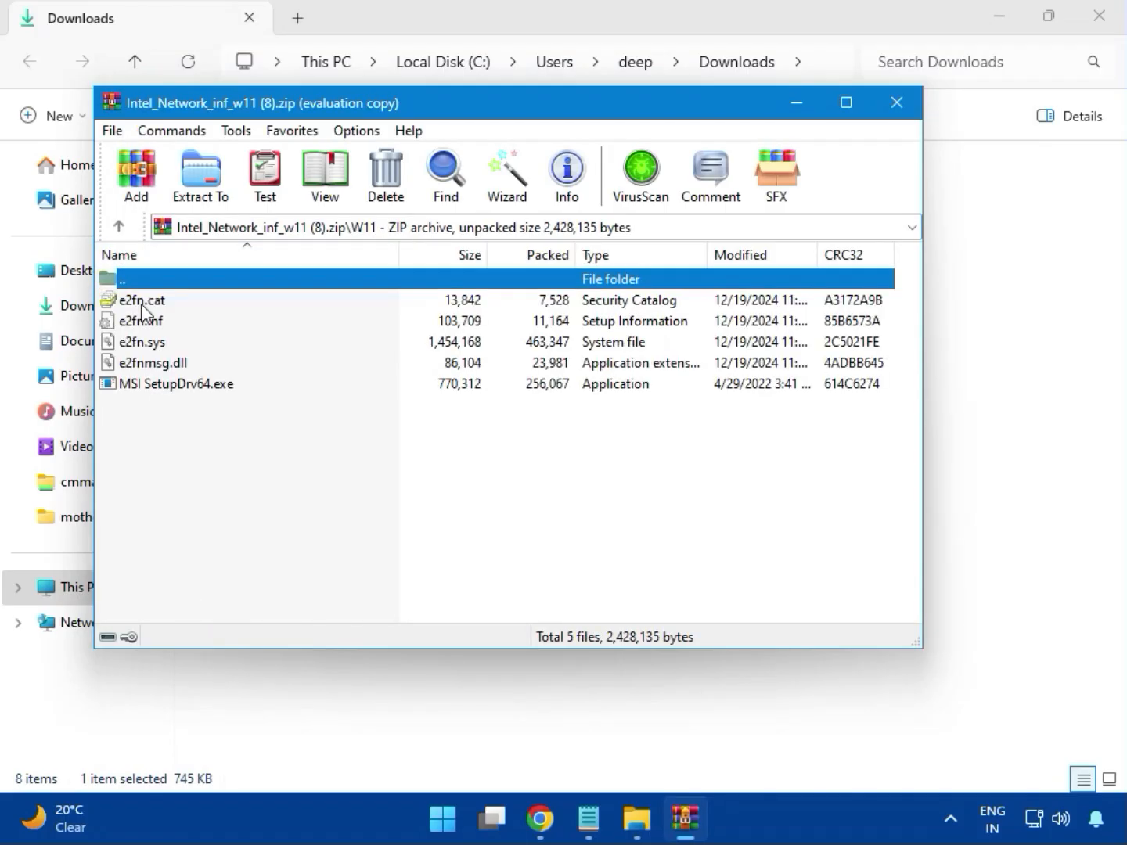
{"action": "double_click", "coordinate": [200, 389]}
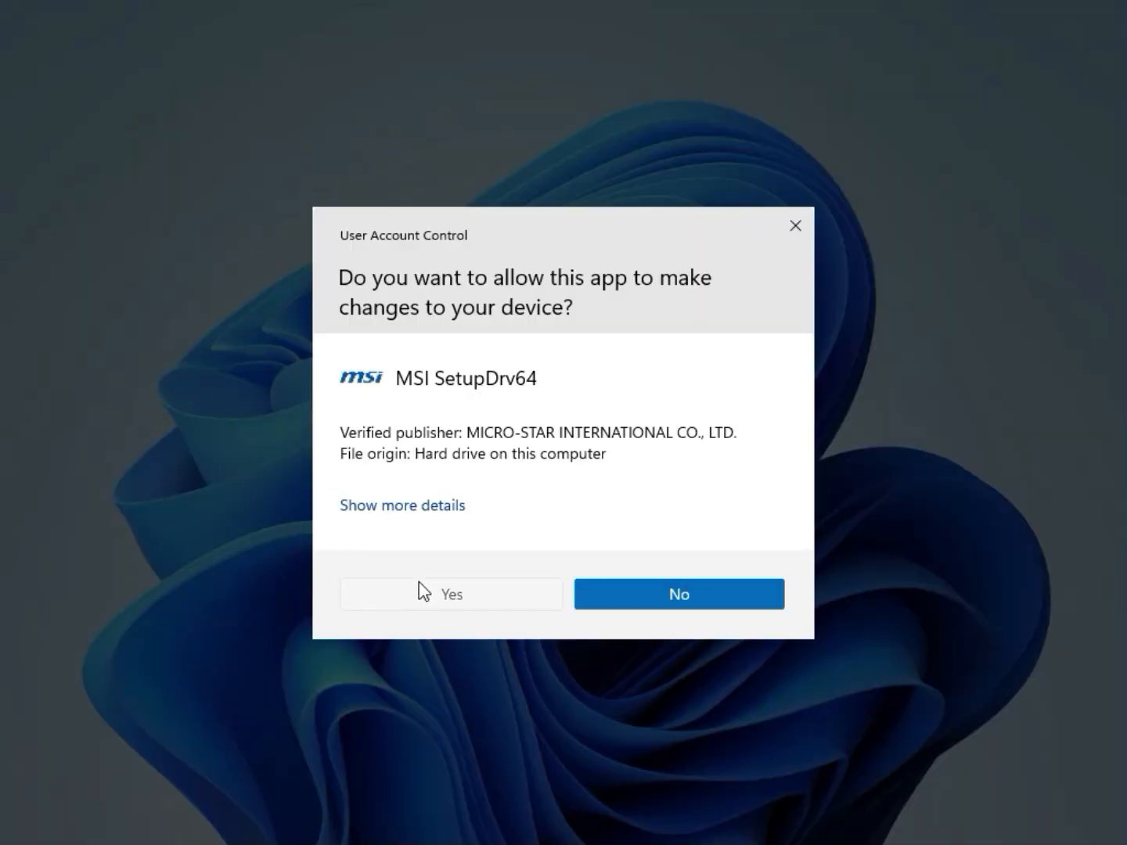
{"action": "left_click", "coordinate": [419, 586]}
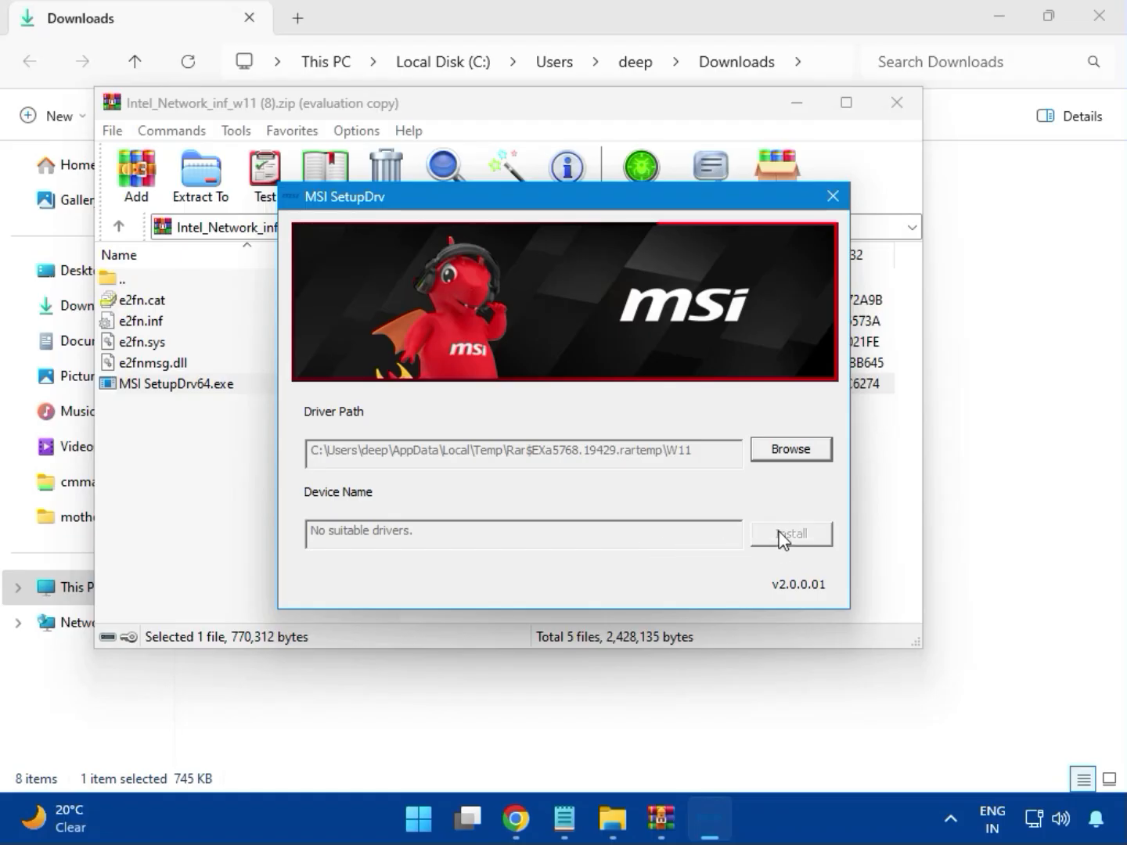
{"action": "left_click", "coordinate": [833, 195]}
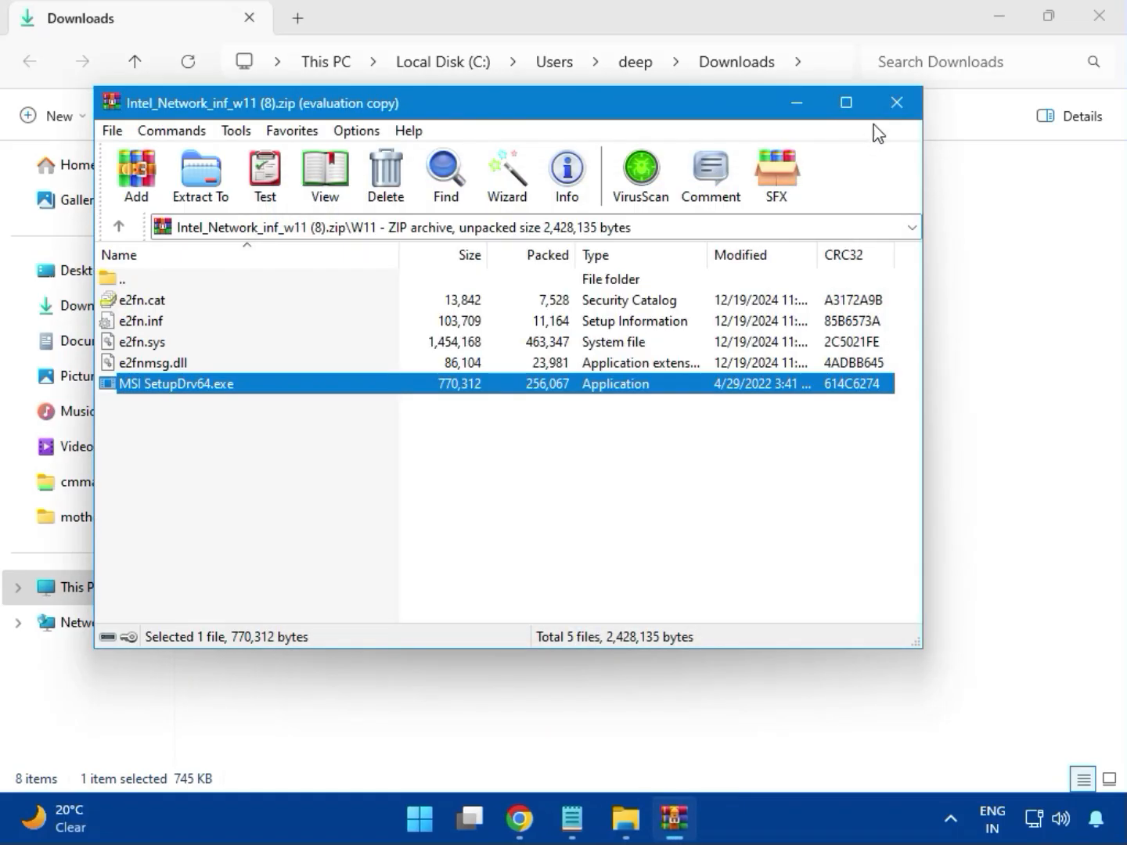
{"action": "left_click", "coordinate": [897, 108]}
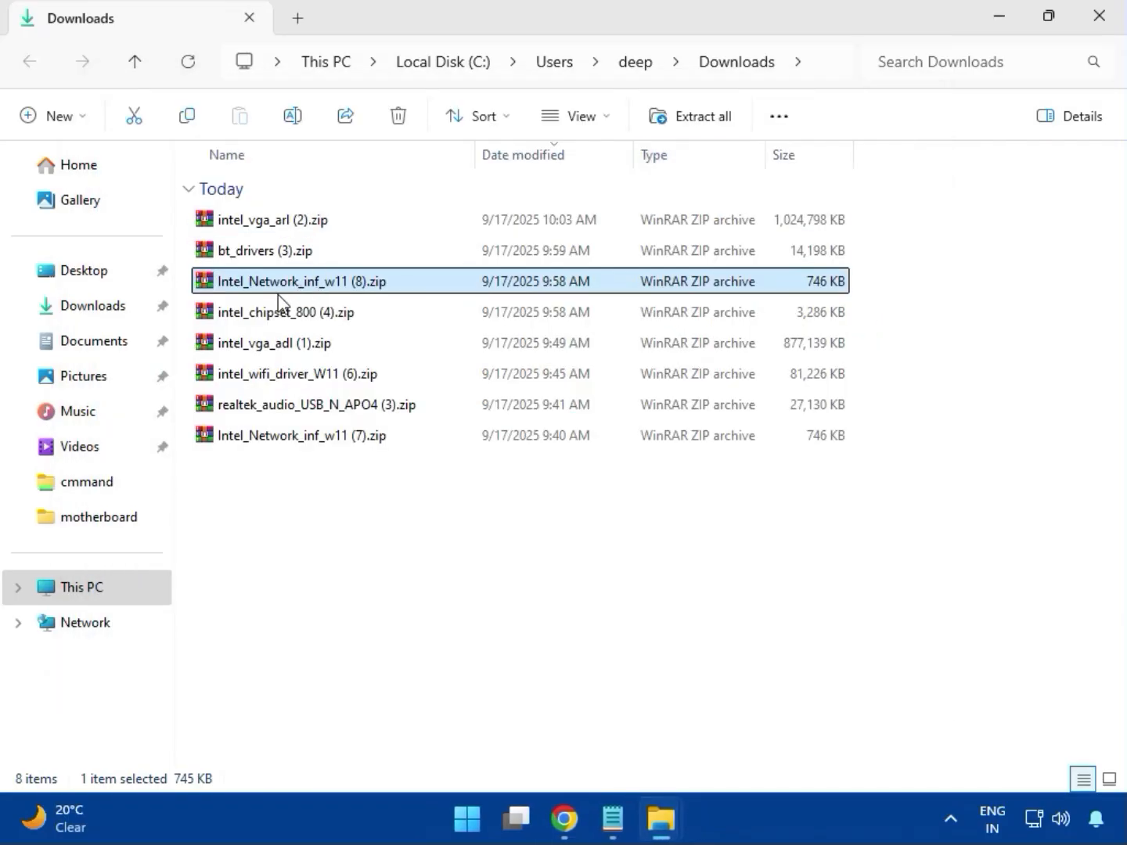
- Open intel_chipset_800 (4).zip and launch SetupChipset.exe from its Intel Chipset Driver_10.1.20062.8627 folder
{"action": "left_click", "coordinate": [262, 320]}
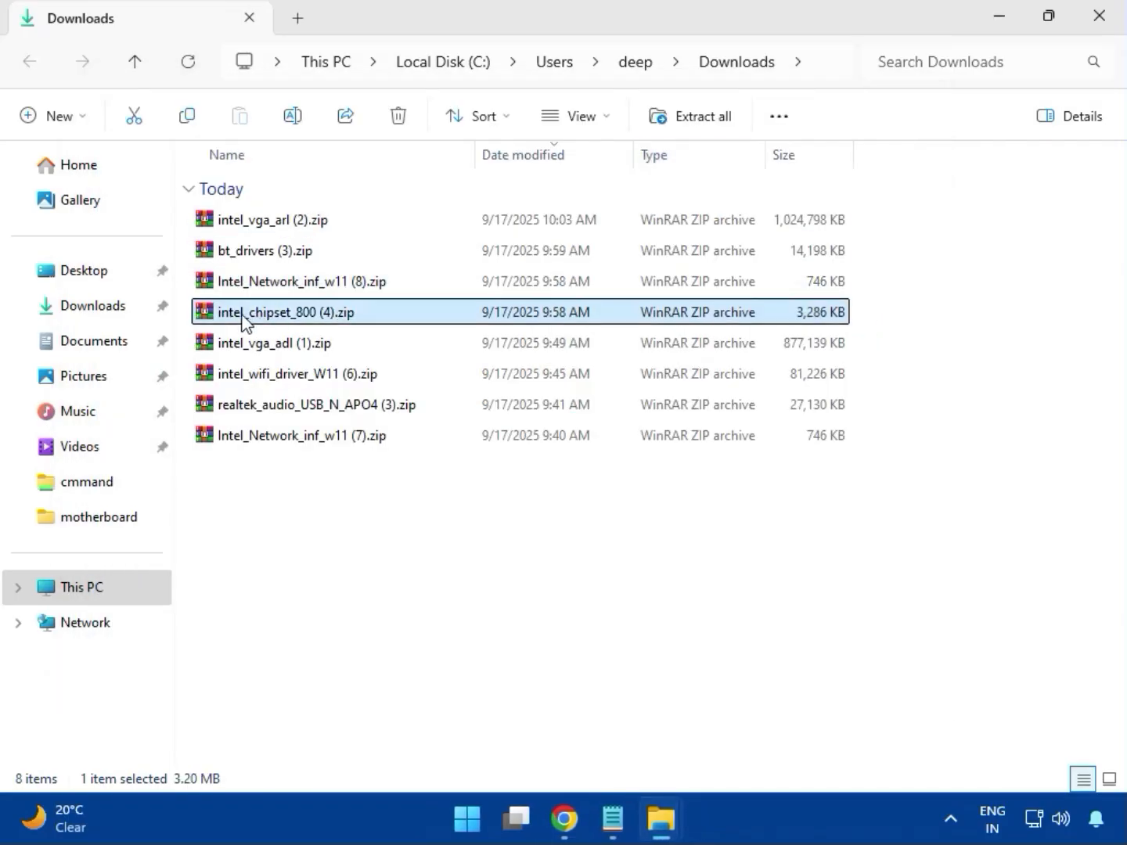
{"action": "double_click", "coordinate": [321, 313]}
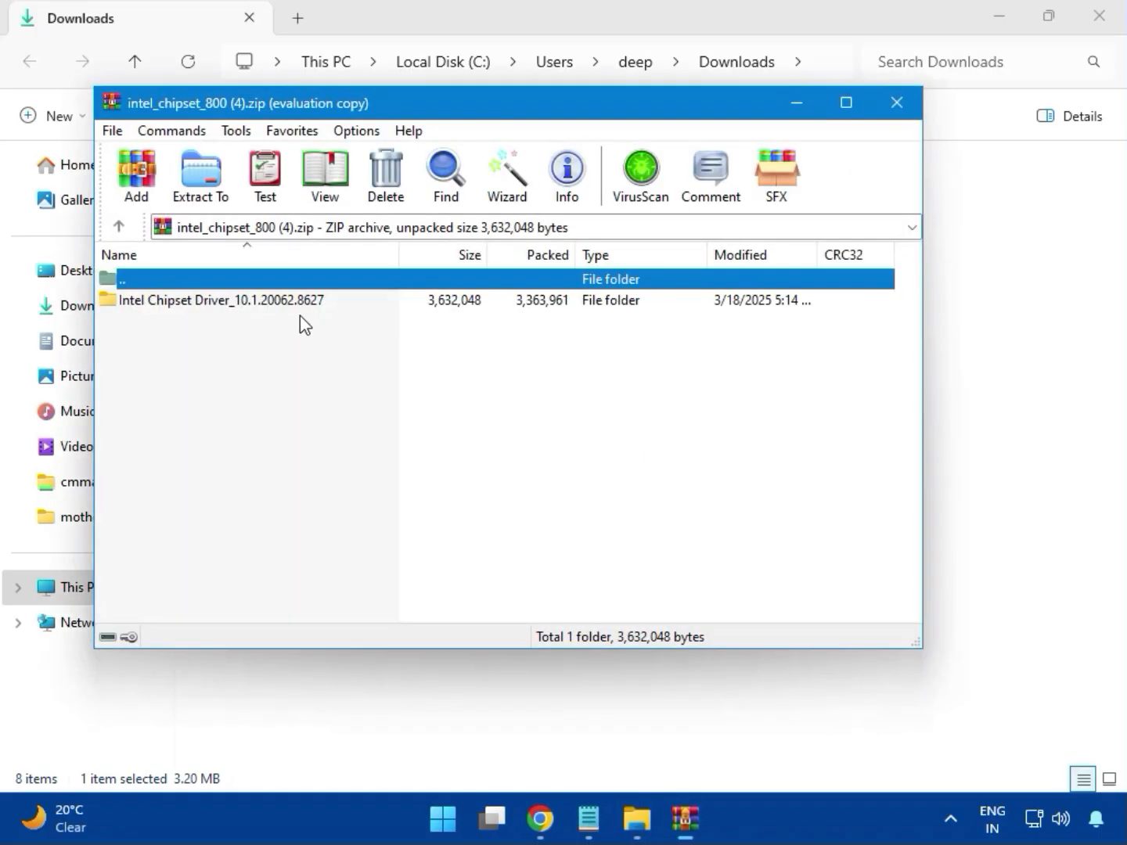
{"action": "left_click", "coordinate": [127, 314]}
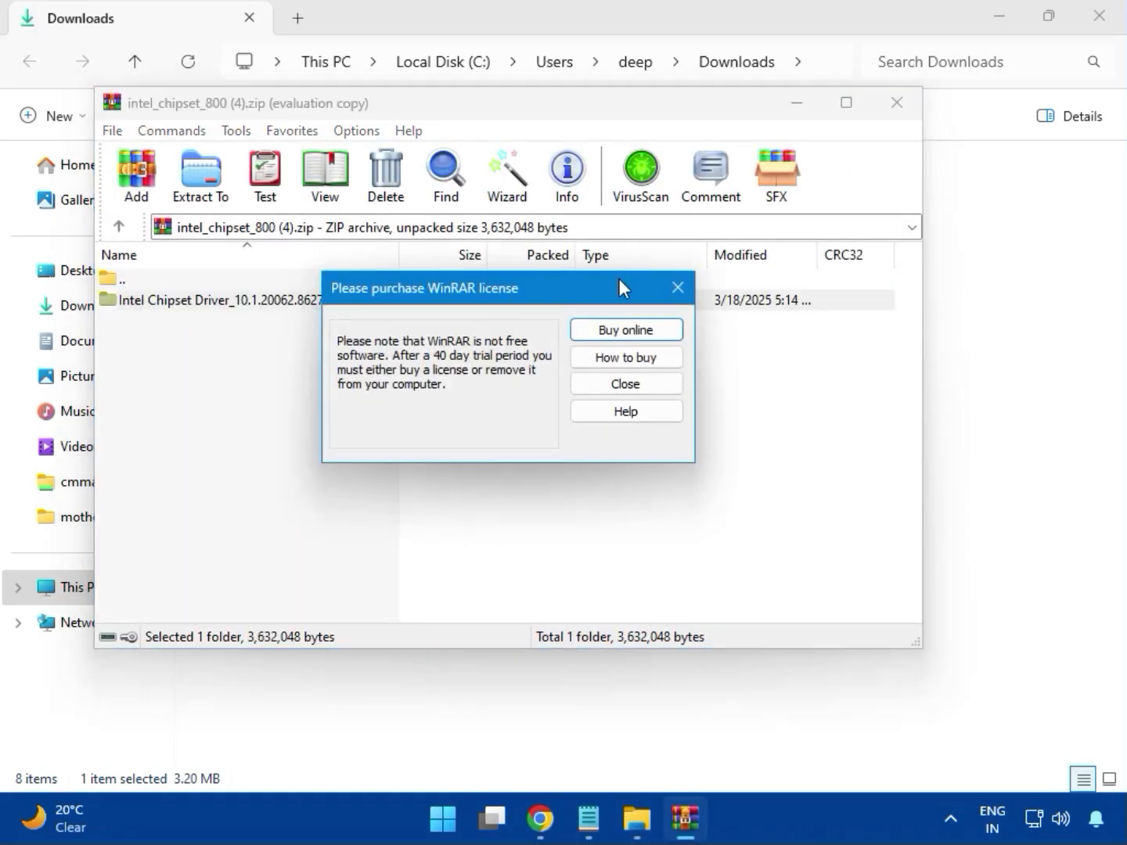
{"action": "left_click", "coordinate": [677, 286]}
{"action": "double_click", "coordinate": [276, 305]}
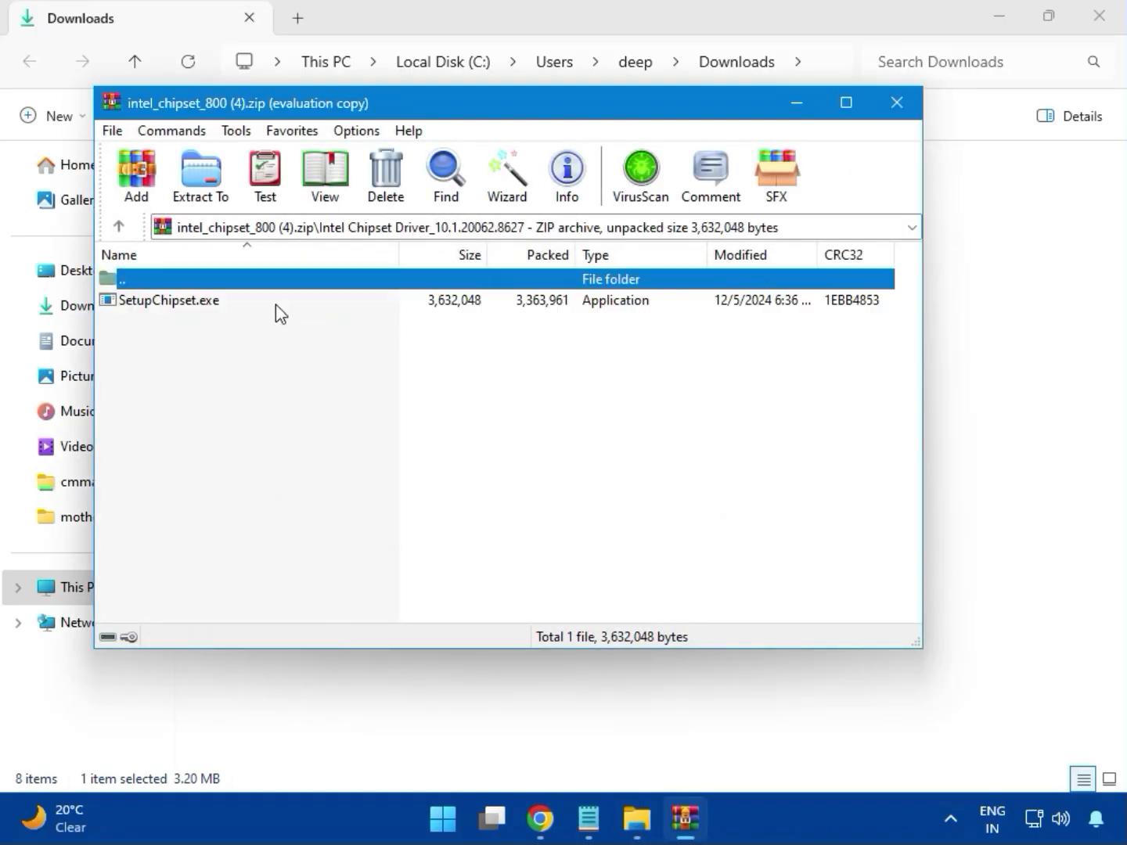
{"action": "double_click", "coordinate": [181, 306]}
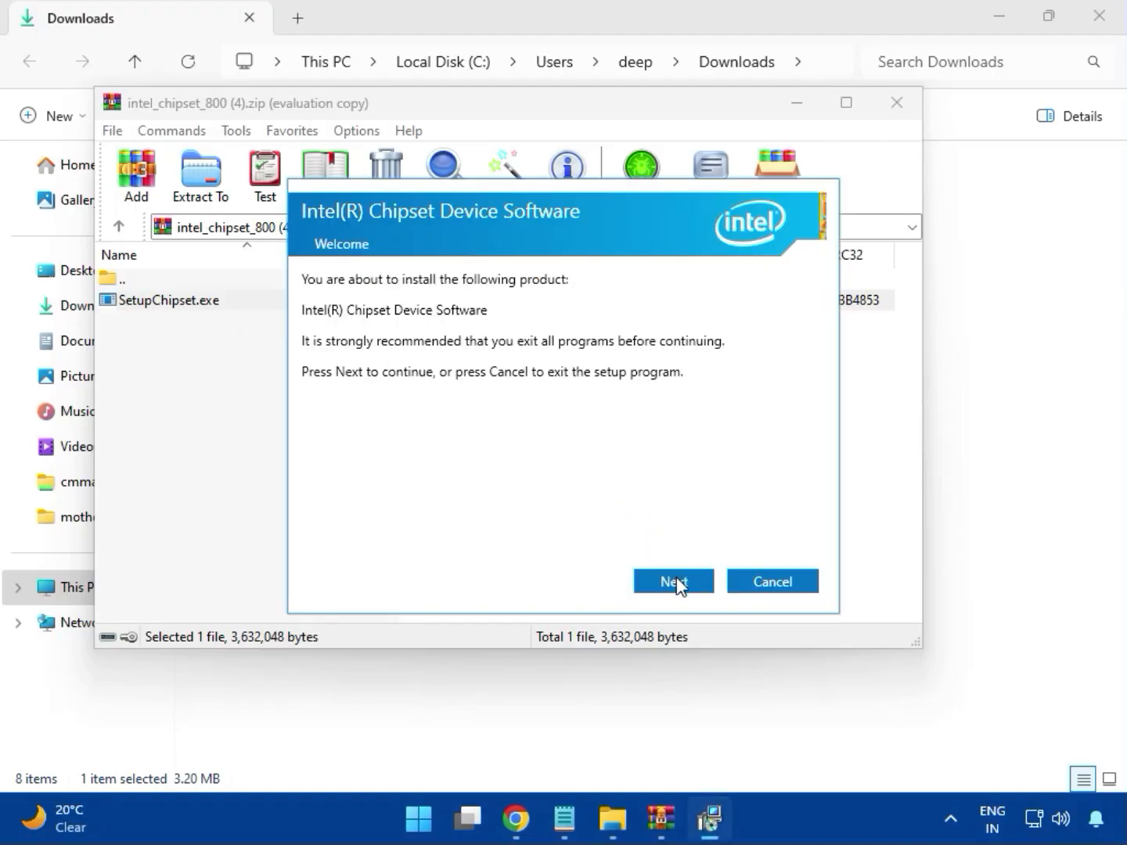
- Try to install the Intel Chipset Device Software, allow it to make changes, and close the installer
{"action": "left_click", "coordinate": [675, 583]}
{"action": "left_click", "coordinate": [675, 584]}
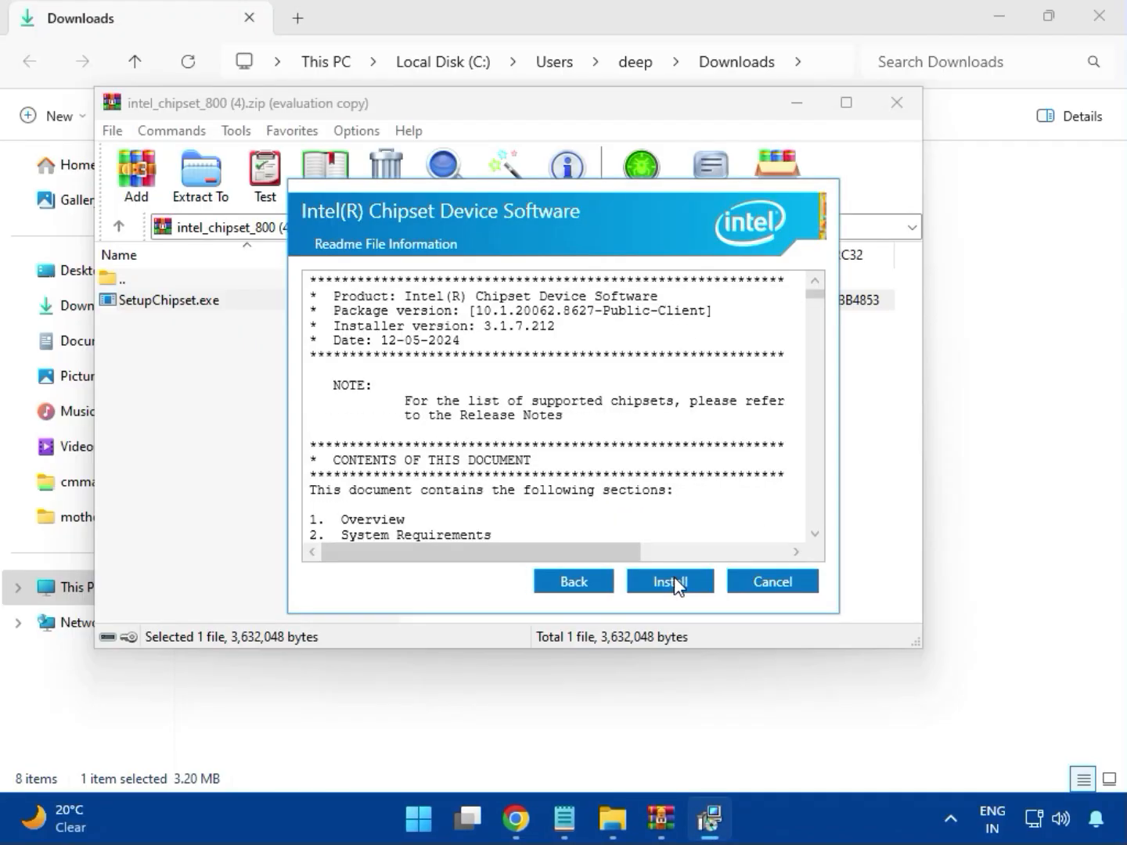
{"action": "left_click", "coordinate": [674, 581]}
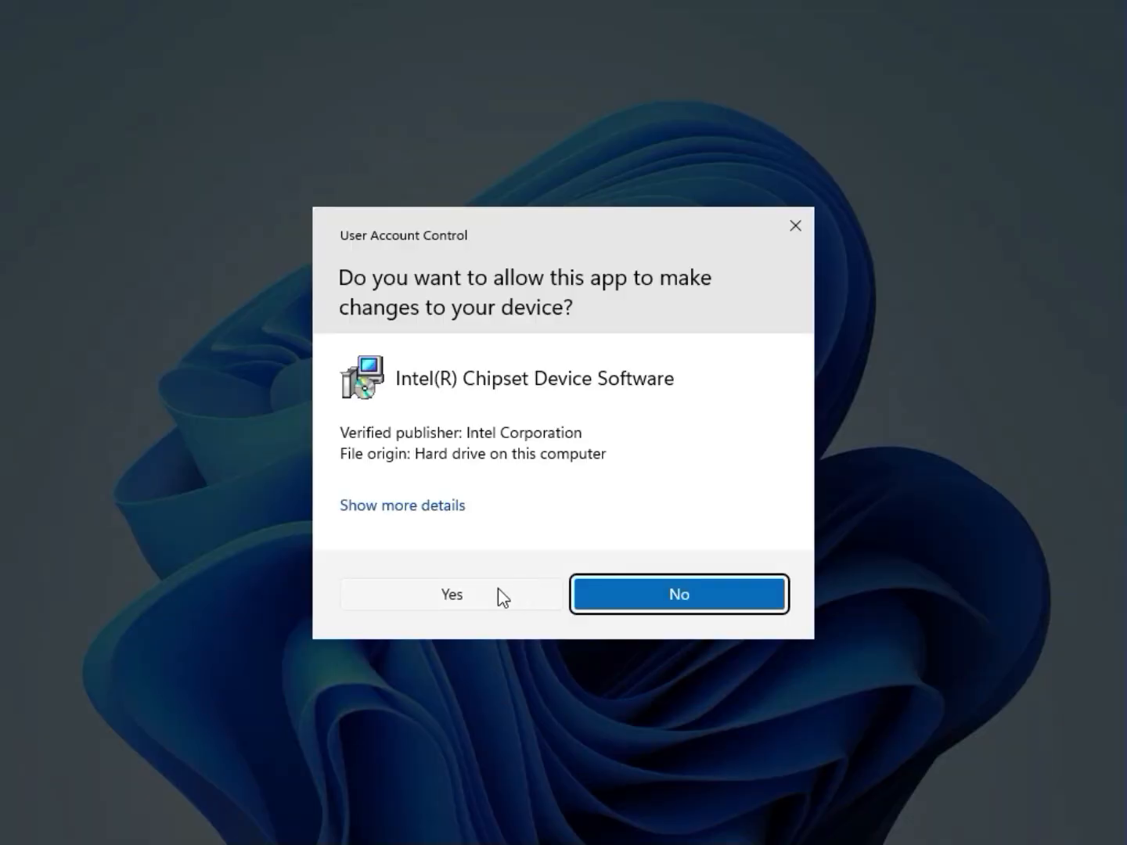
{"action": "left_click", "coordinate": [497, 591]}
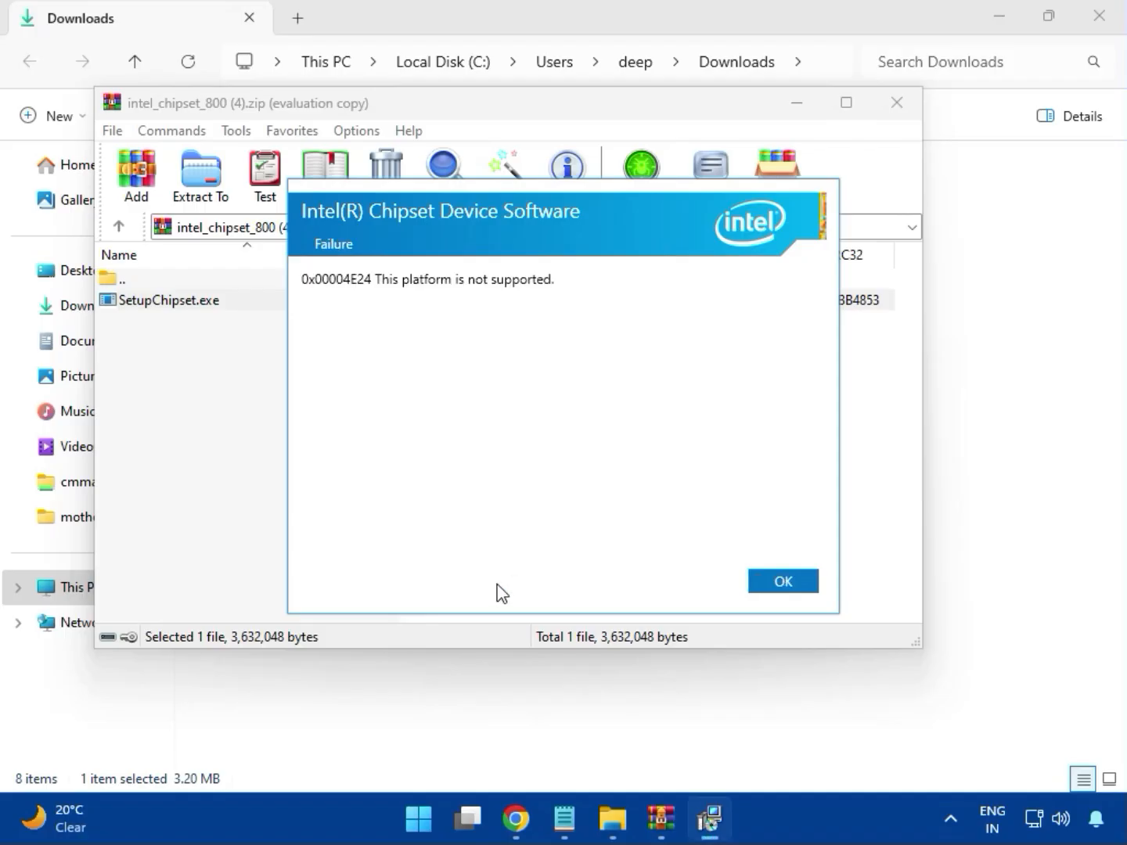
{"action": "left_click", "coordinate": [777, 581]}
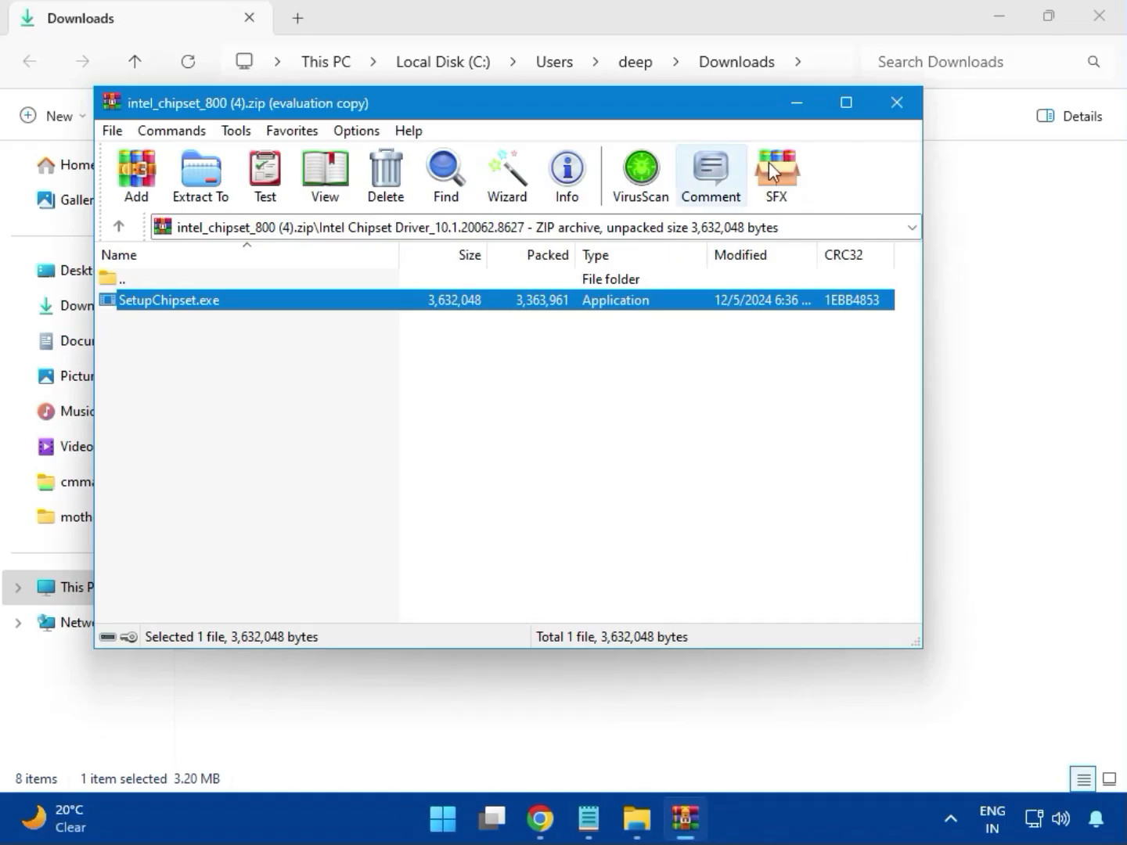
- Close the chipset archive, then open intel_vga_adl (1).zip to view its driver folder and close it again
{"action": "left_click", "coordinate": [898, 105]}
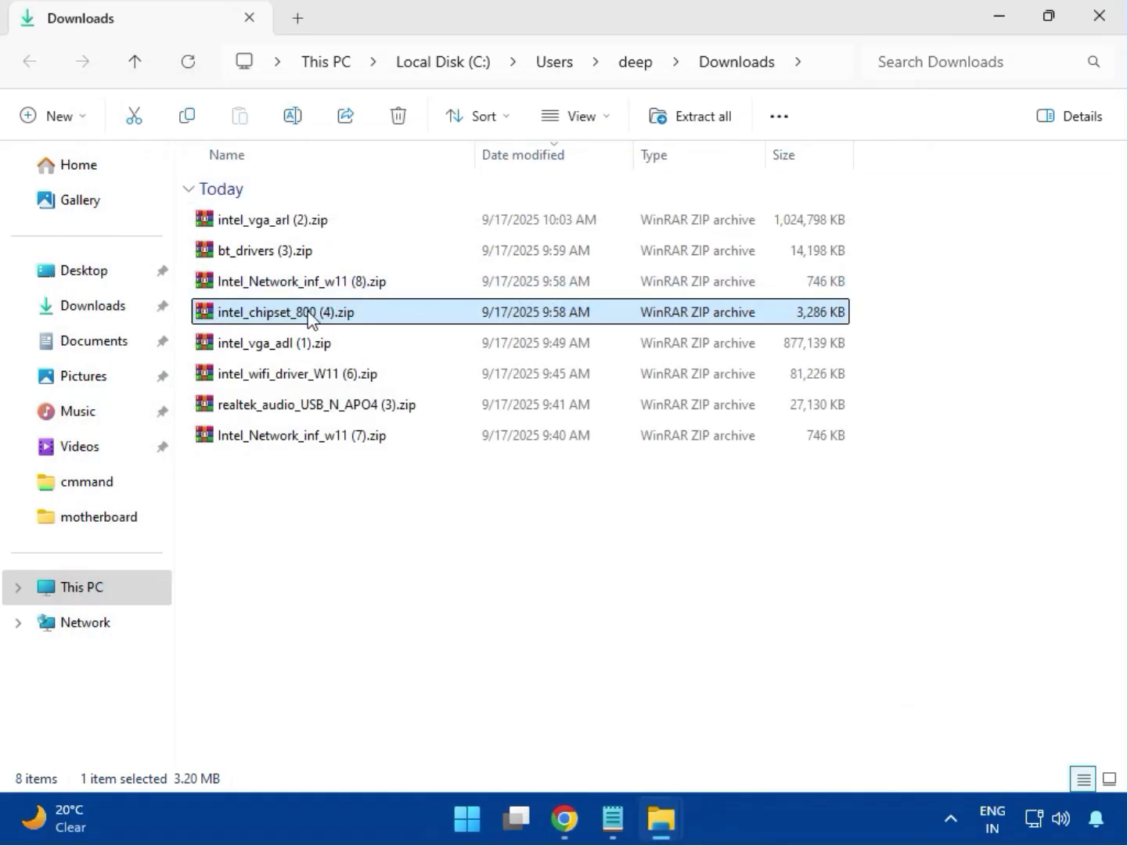
{"action": "left_click", "coordinate": [288, 349]}
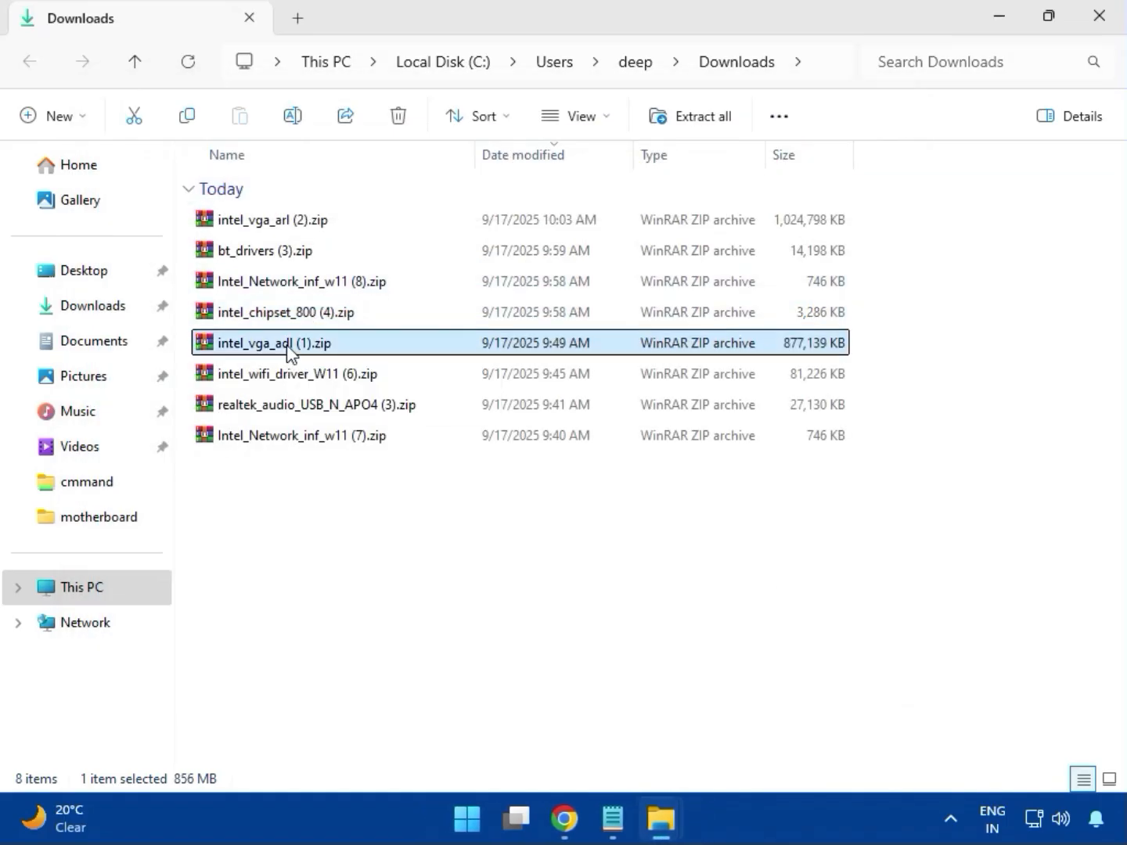
{"action": "double_click", "coordinate": [271, 344]}
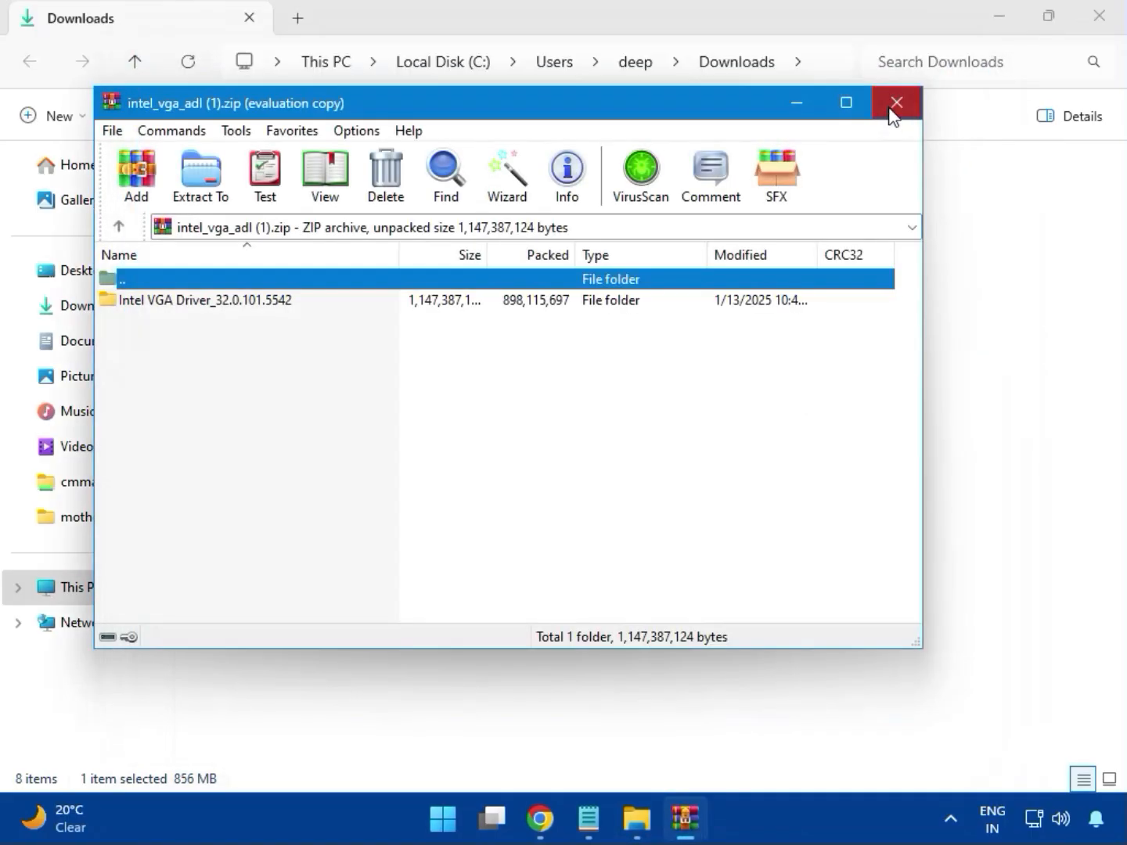
{"action": "left_click", "coordinate": [892, 104]}
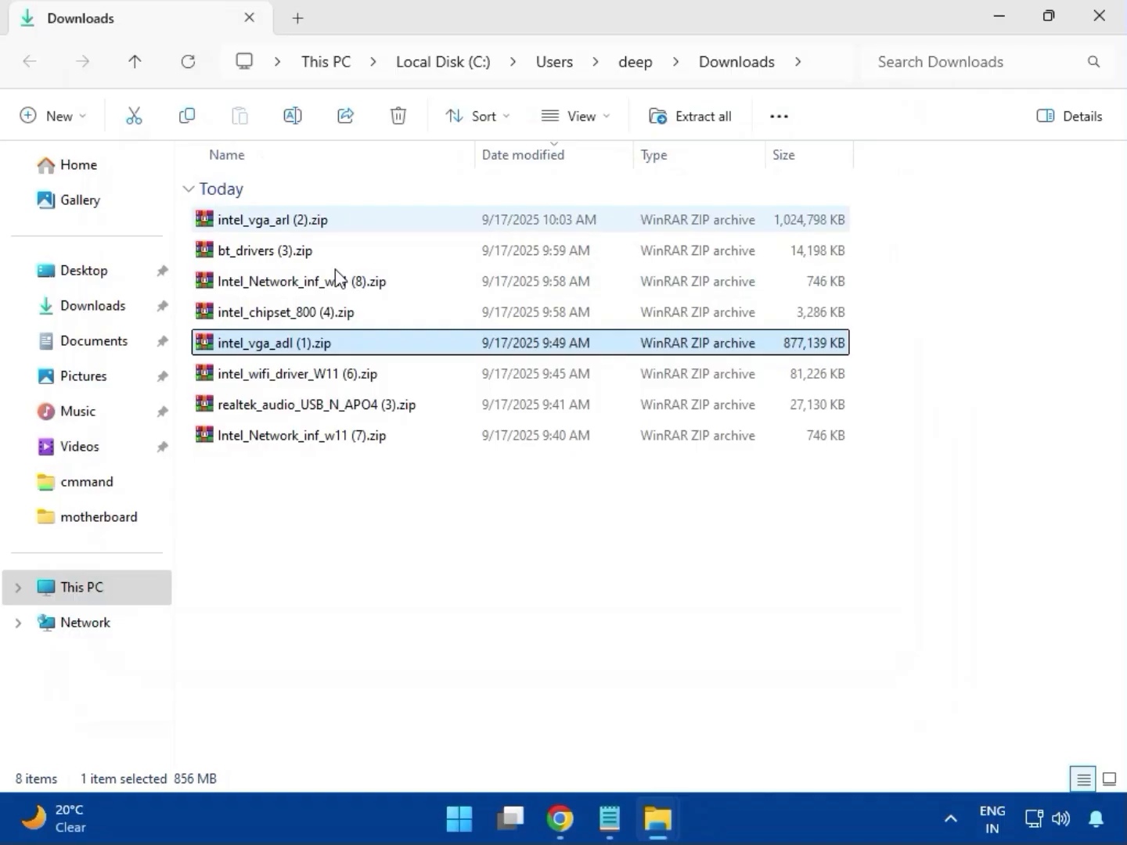
- Open intel_wifi_driver_W11 (6).zip and review the Drivers folder inside Intel WIFI Driver_23.40.0.4\UWD\Win64, returning to Win64
{"action": "double_click", "coordinate": [289, 375]}
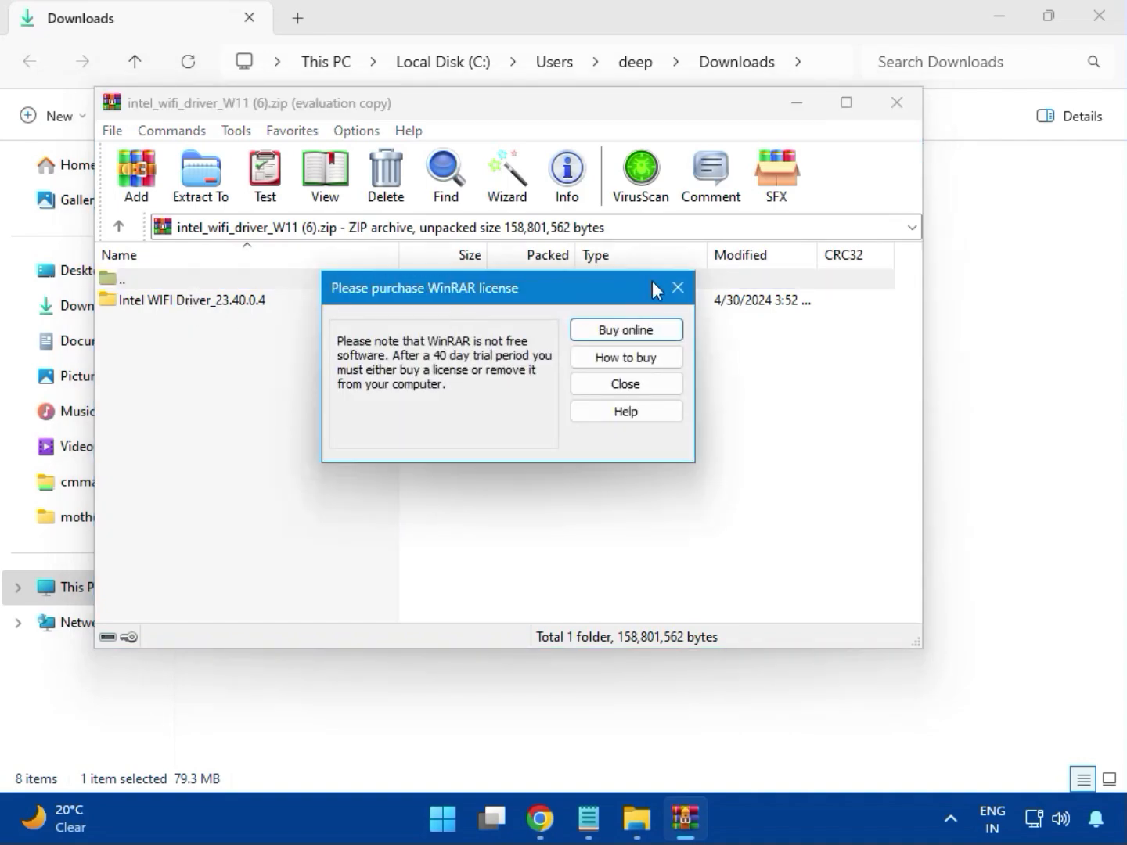
{"action": "left_click", "coordinate": [675, 289]}
{"action": "double_click", "coordinate": [182, 300]}
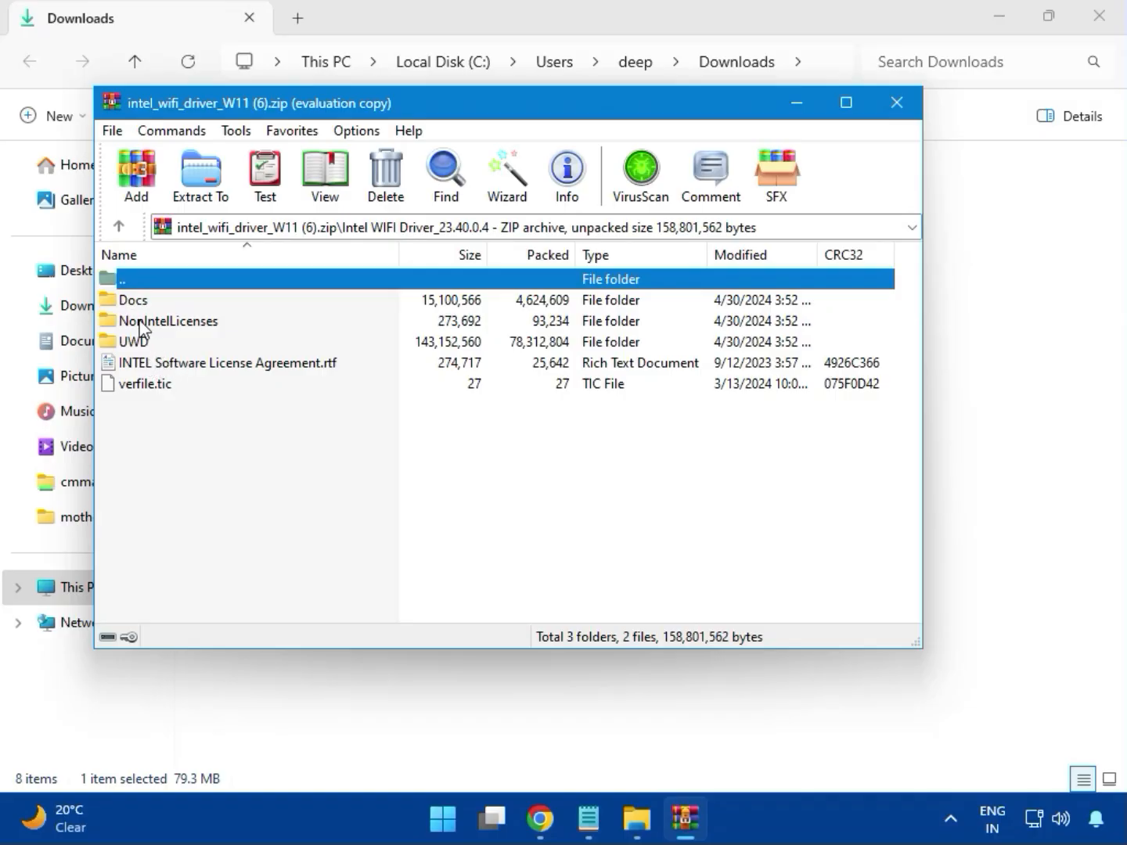
{"action": "double_click", "coordinate": [147, 341]}
{"action": "double_click", "coordinate": [151, 303]}
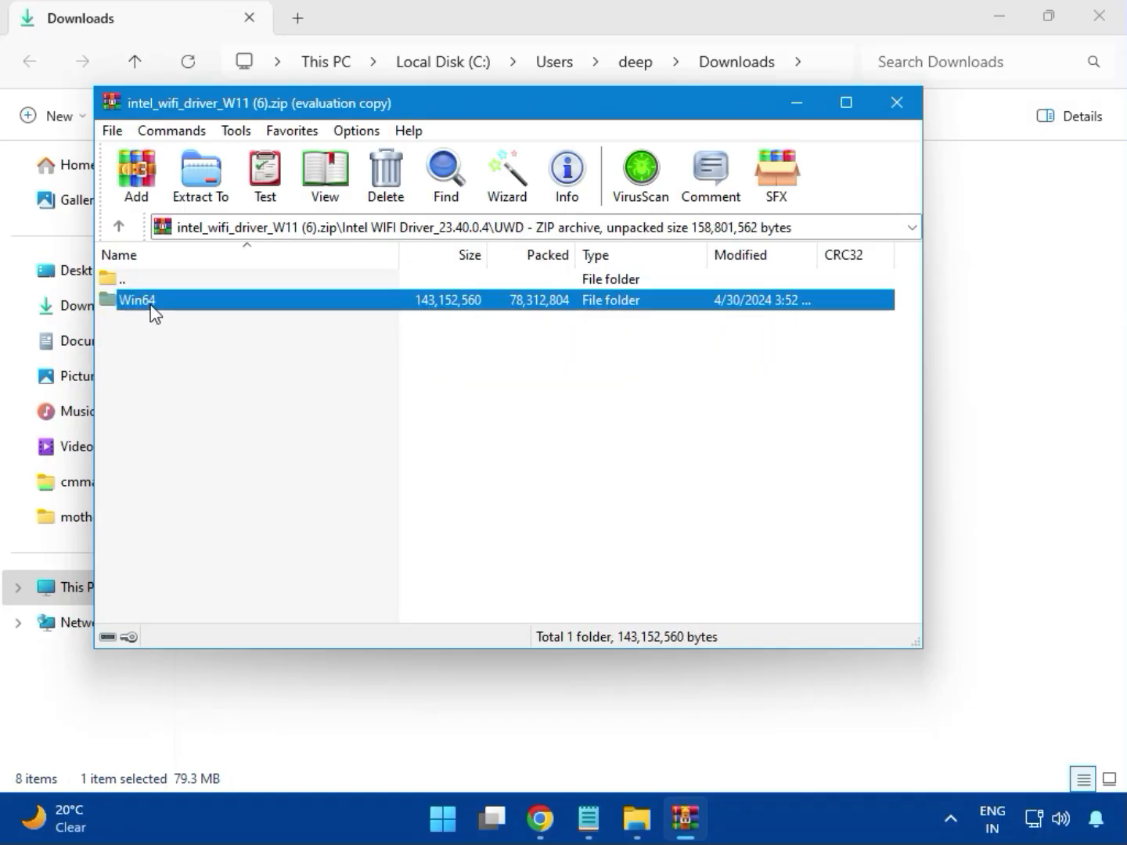
{"action": "double_click", "coordinate": [152, 302]}
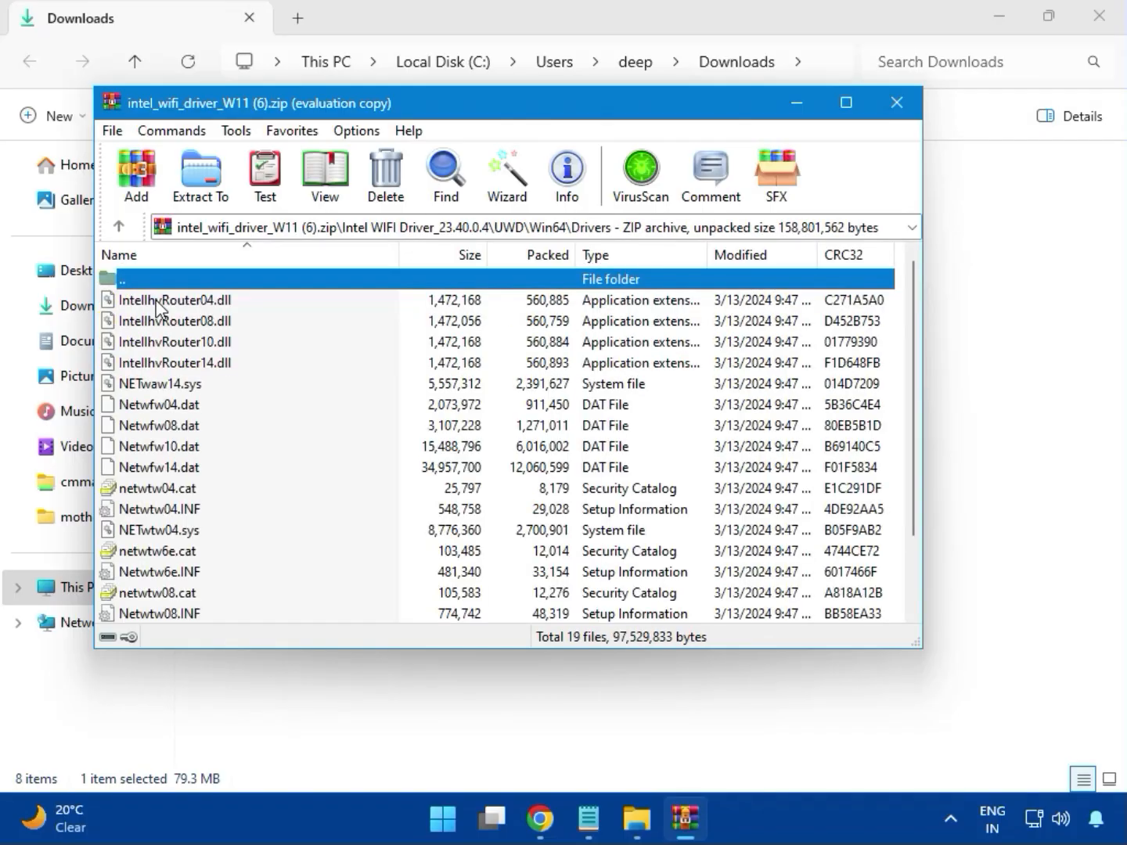
{"action": "scroll", "coordinate": [206, 468], "scroll_direction": "down", "scroll_amount": 2}
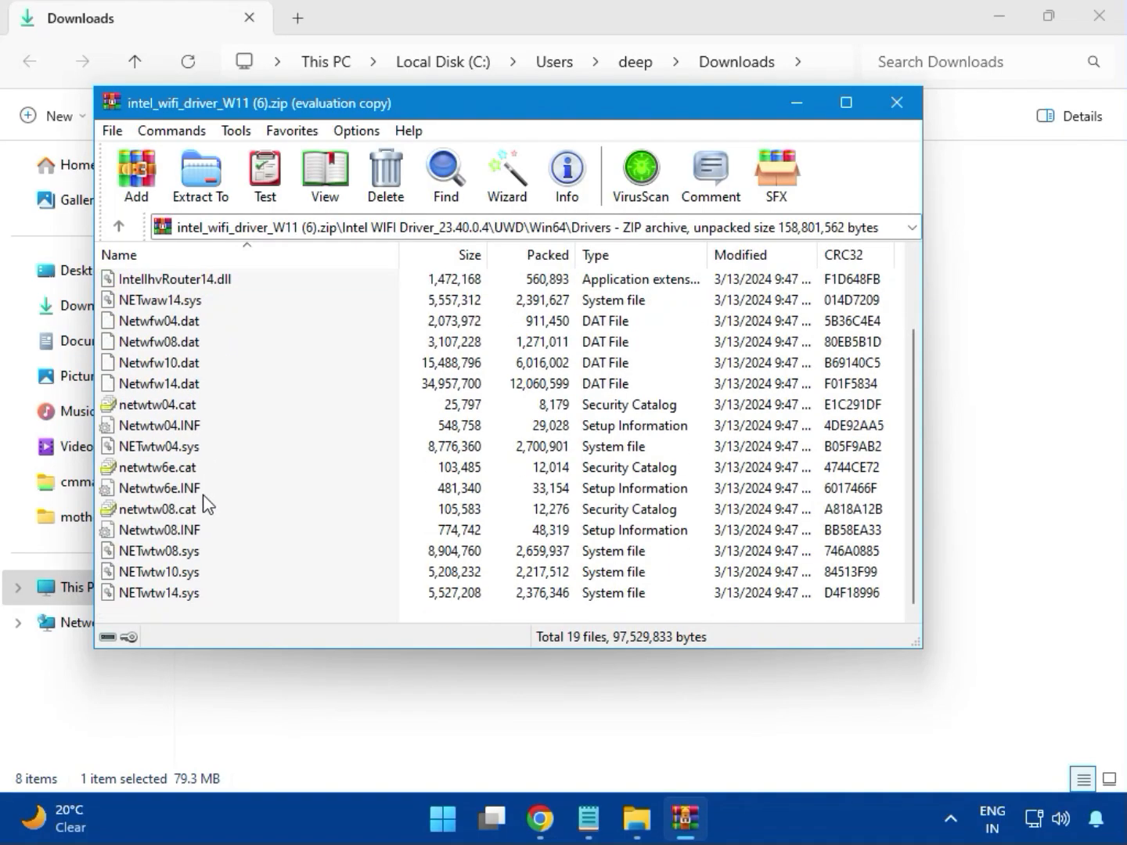
{"action": "scroll", "coordinate": [198, 518], "scroll_direction": "up", "scroll_amount": 2}
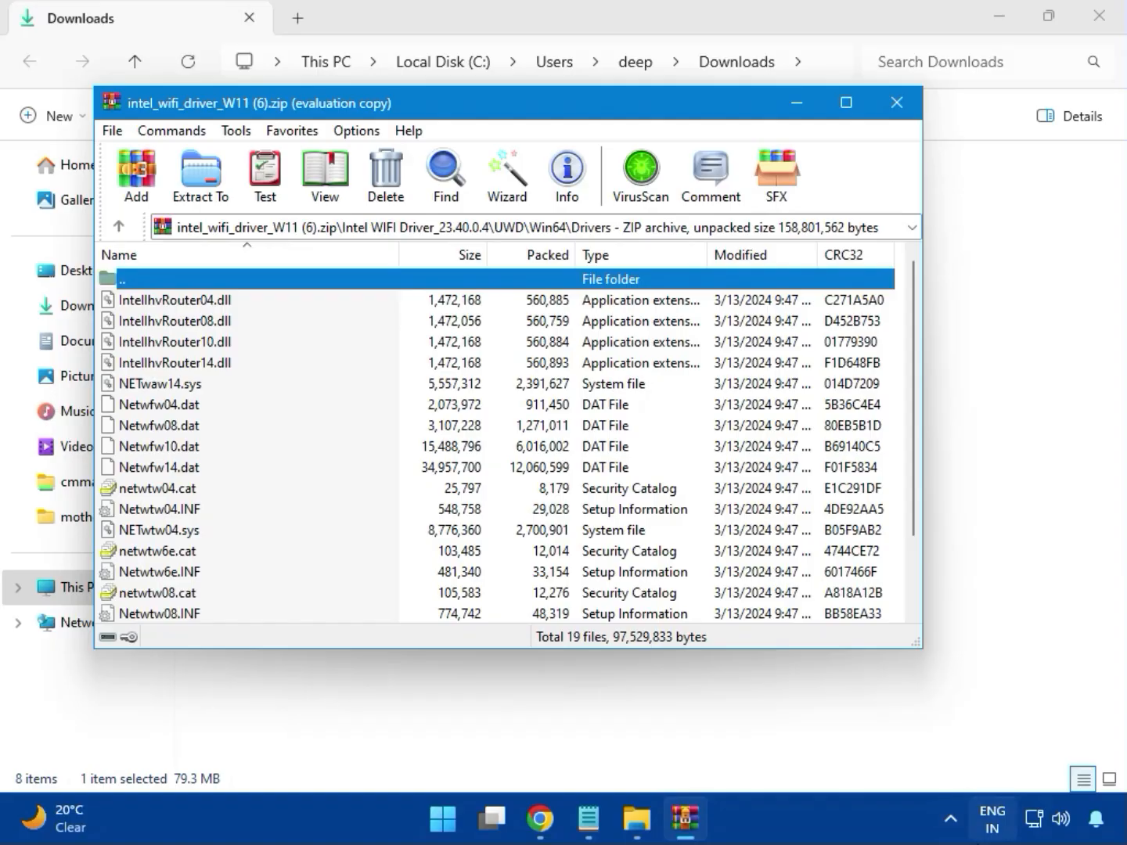
{"action": "key", "text": "BackSpace"}
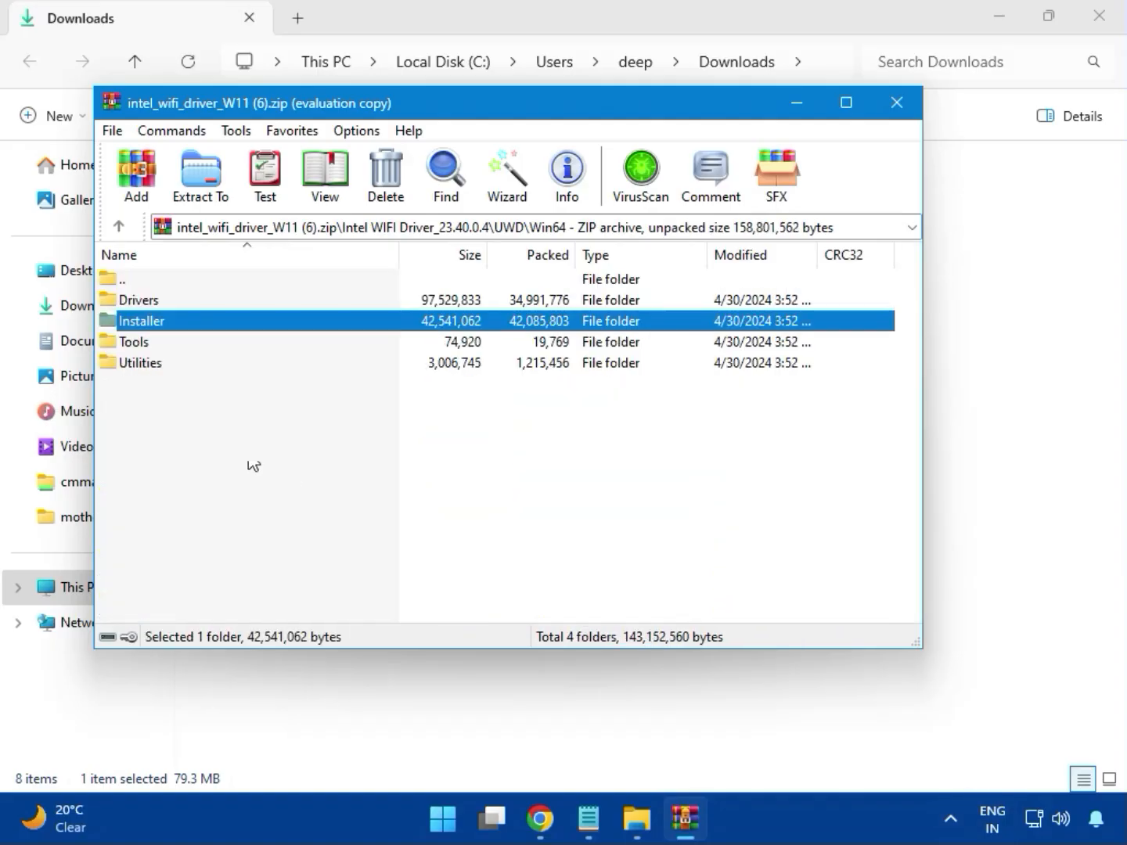
- Launch WirelessSetup.exe from the Installer folder of the Wi-Fi driver archive
{"action": "double_click", "coordinate": [161, 326]}
{"action": "left_click", "coordinate": [159, 329]}
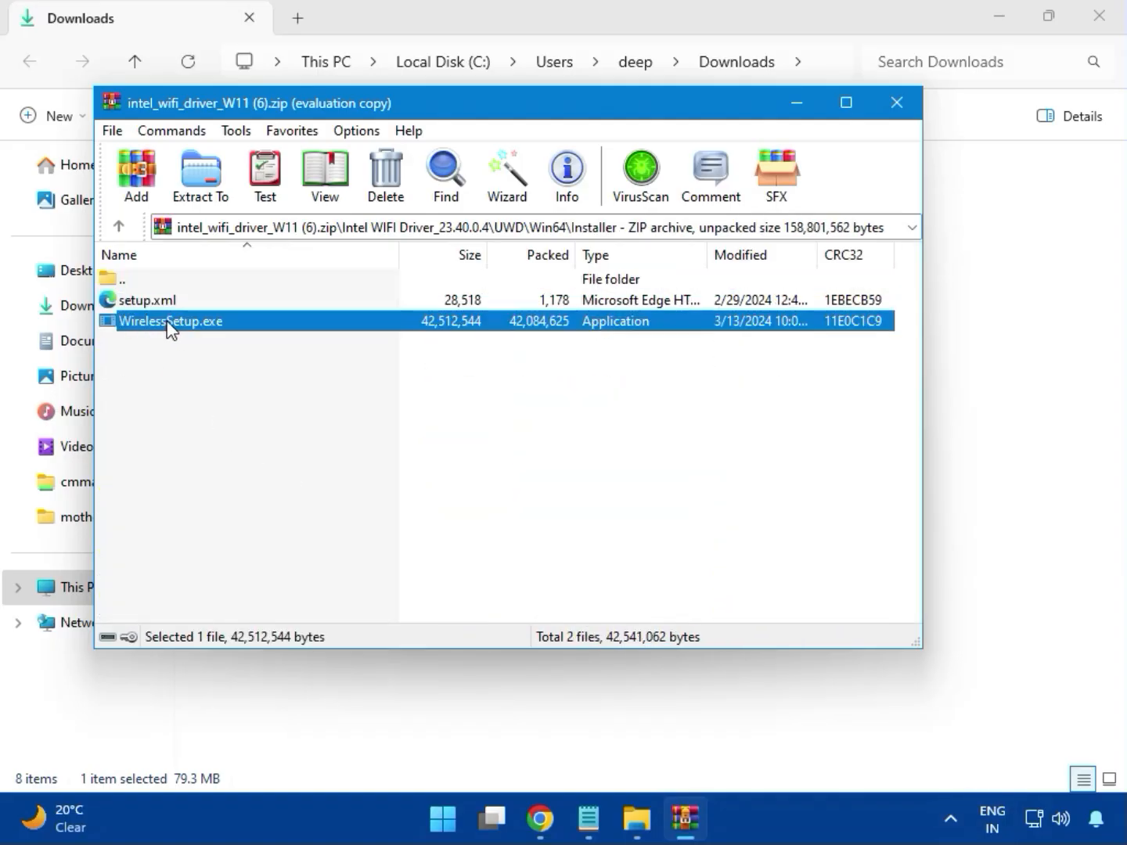
{"action": "double_click", "coordinate": [177, 328]}
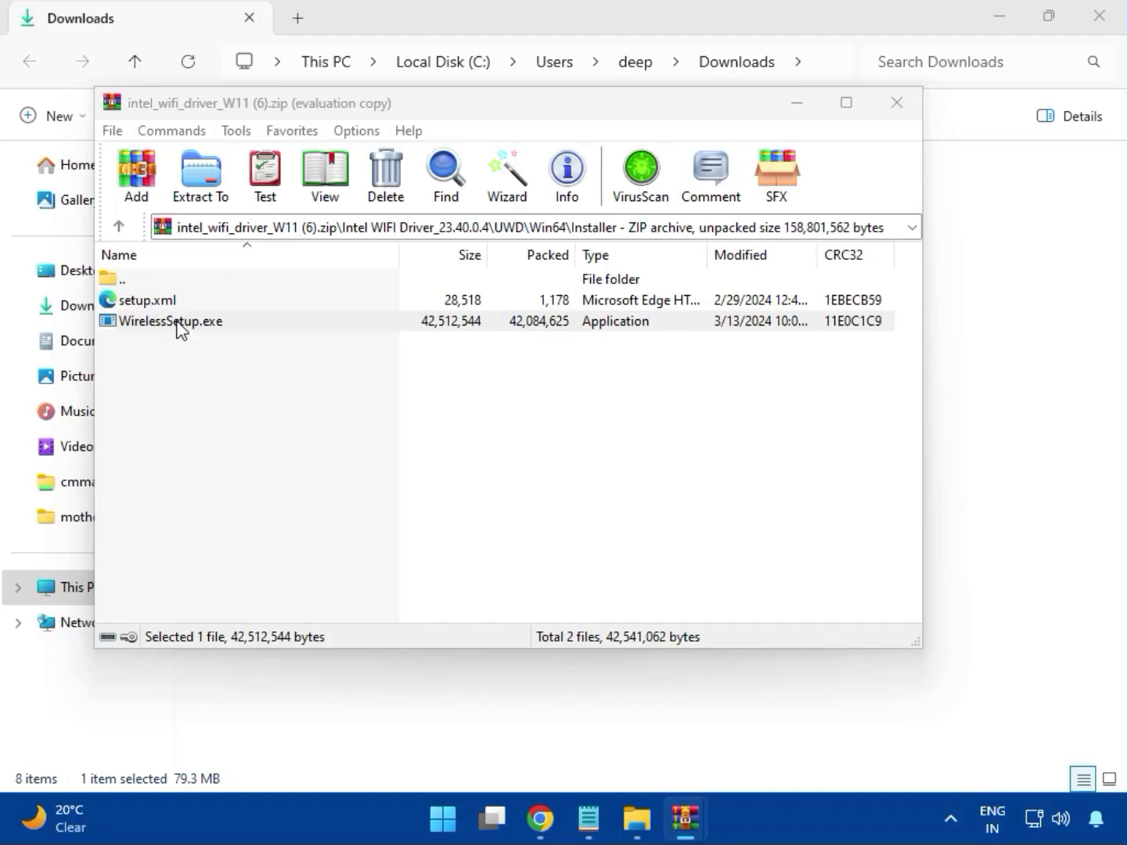
{"action": "double_click", "coordinate": [181, 328]}
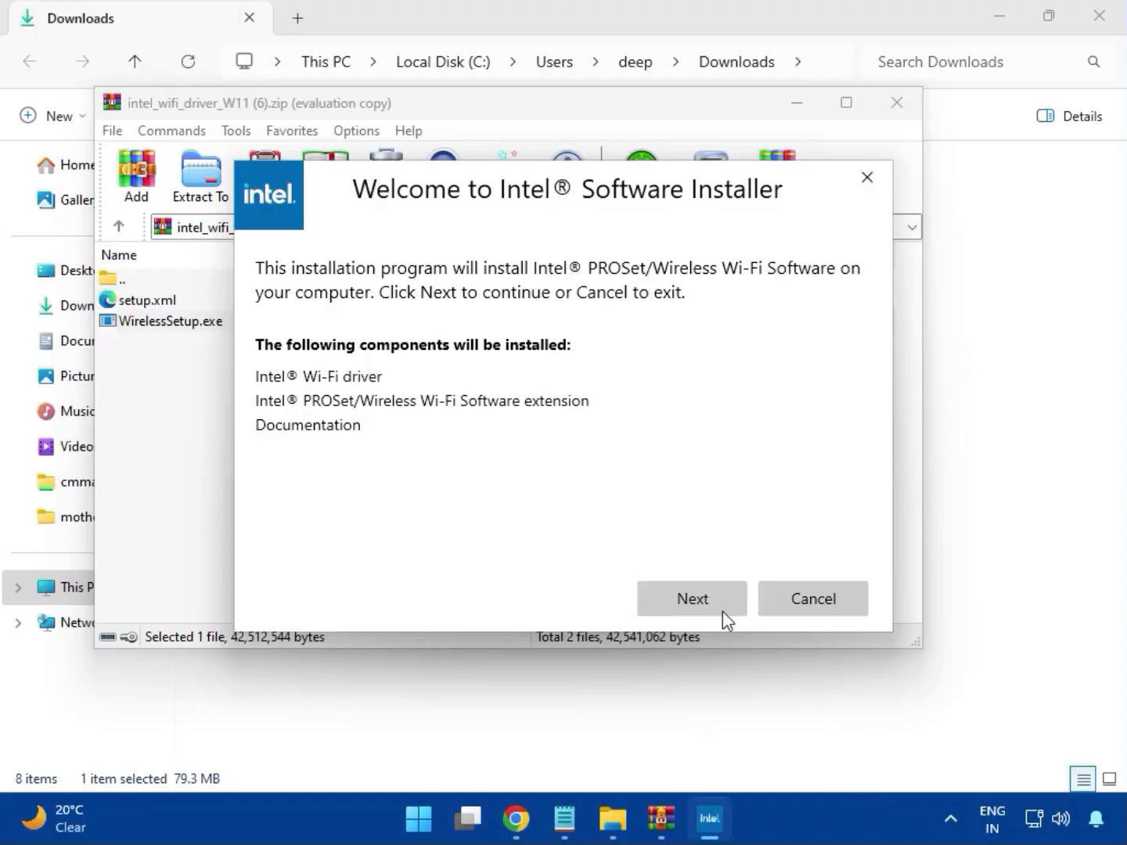
- Accept the license terms, install Intel PROSet/Wireless Wi-Fi Software with permission to make changes, and close the installer and archive
{"action": "left_click", "coordinate": [689, 591]}
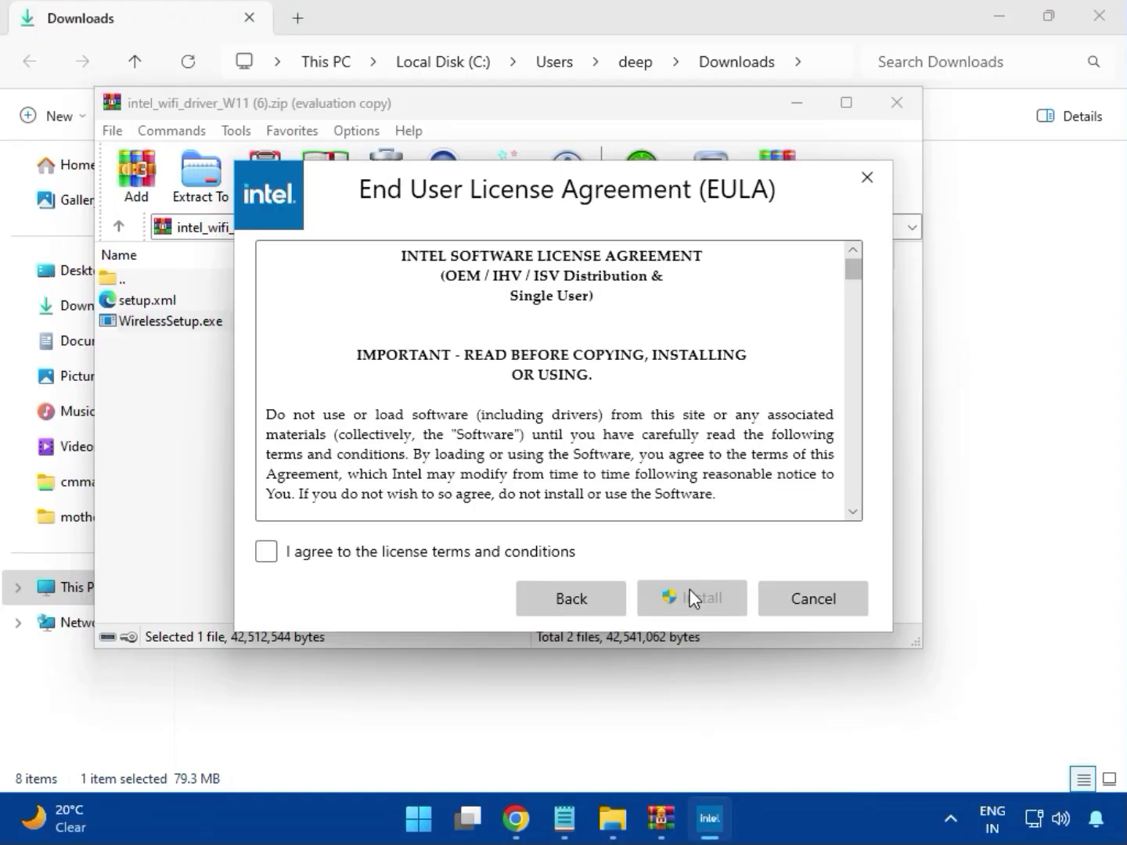
{"action": "left_click", "coordinate": [492, 558]}
{"action": "left_click", "coordinate": [704, 604]}
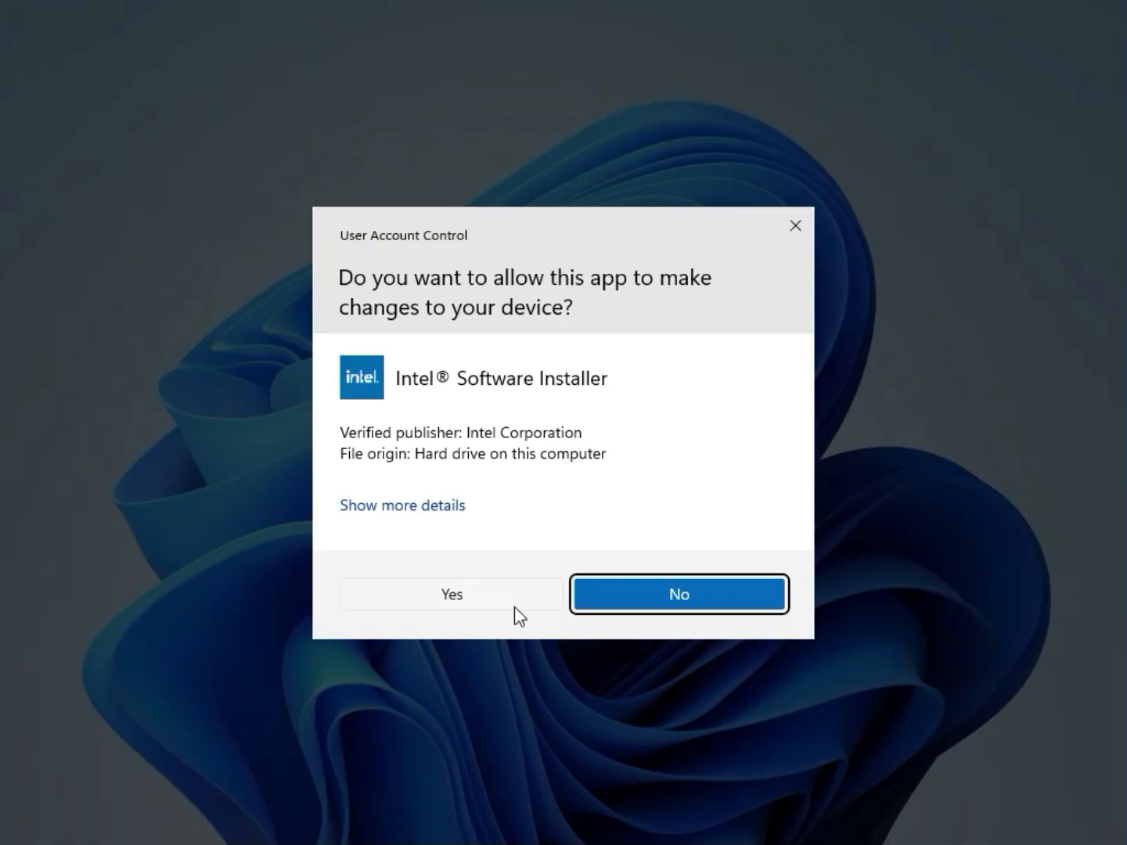
{"action": "left_click", "coordinate": [514, 607]}
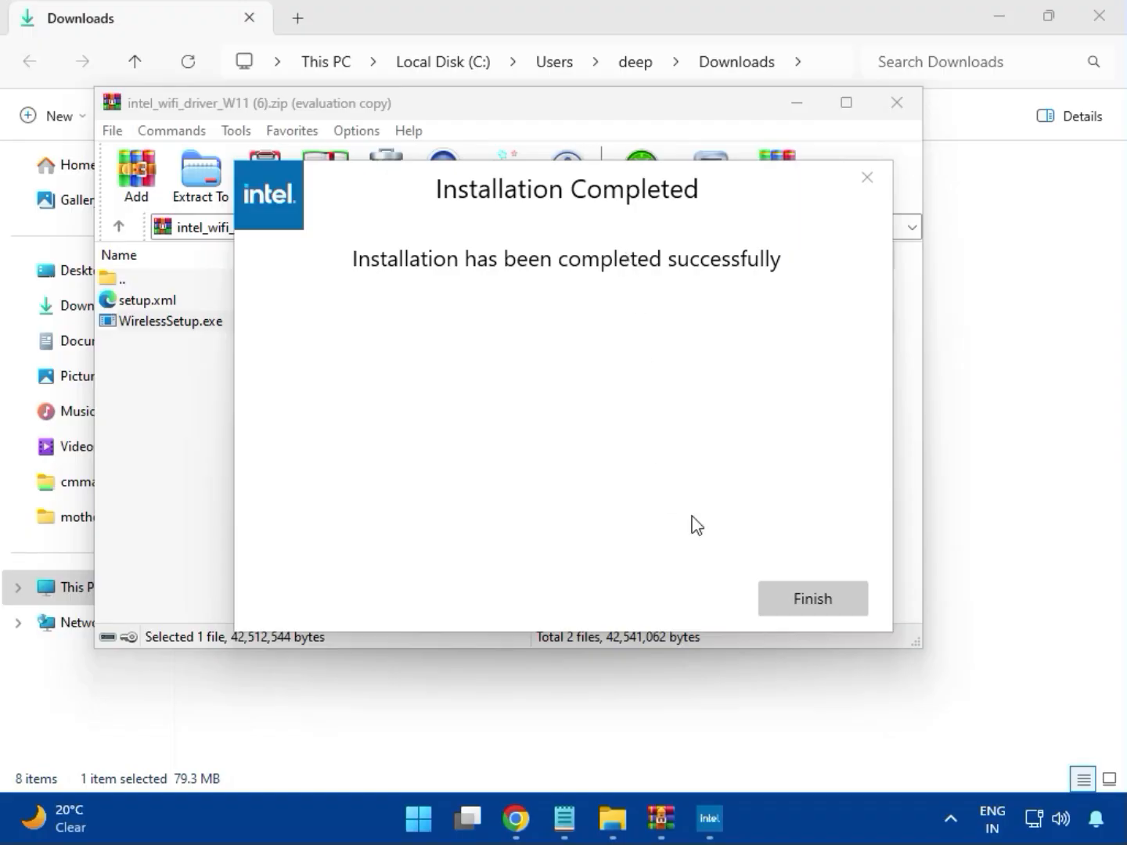
{"action": "left_click", "coordinate": [811, 599]}
{"action": "left_click", "coordinate": [897, 104]}
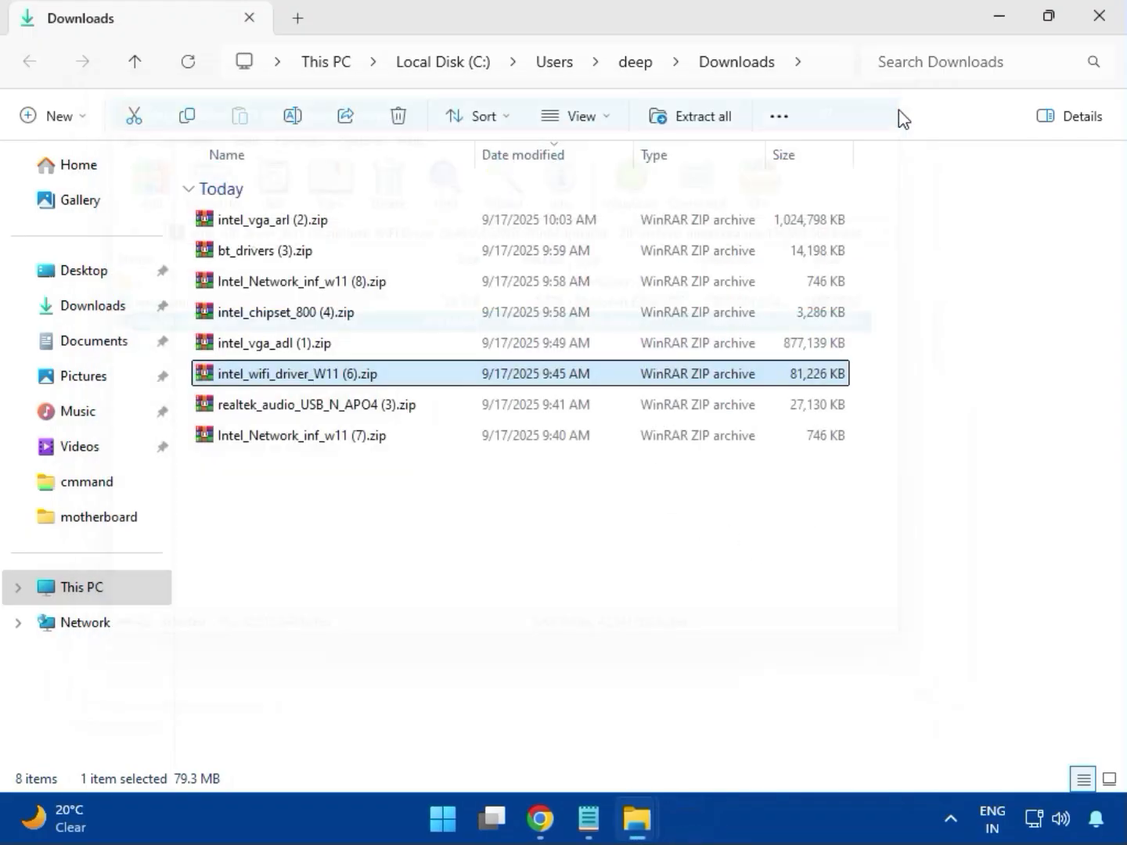
- Run MSI_Launcher.exe from the Realtek USB Universal Driver folder of realtek_audio_USB_N_APO4 (3).zip, allow its changes, and close the archive
{"action": "double_click", "coordinate": [338, 415]}
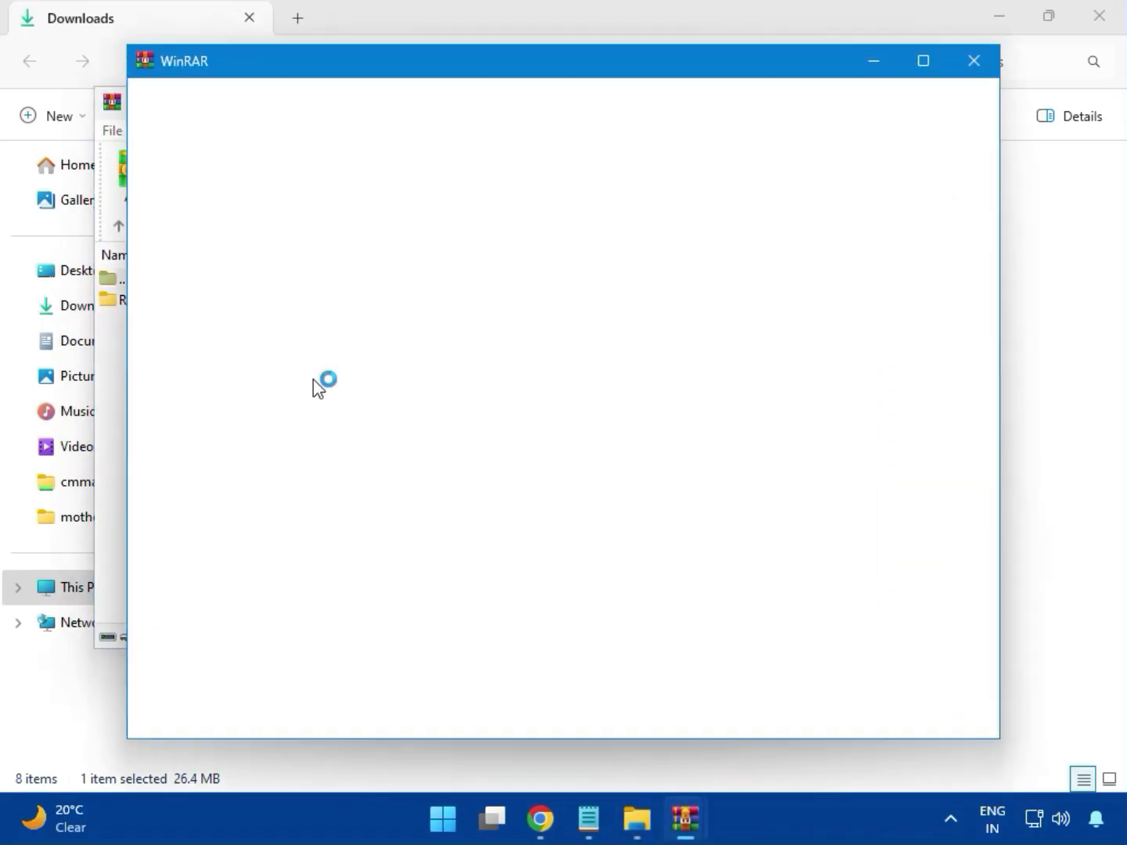
{"action": "left_click", "coordinate": [973, 64]}
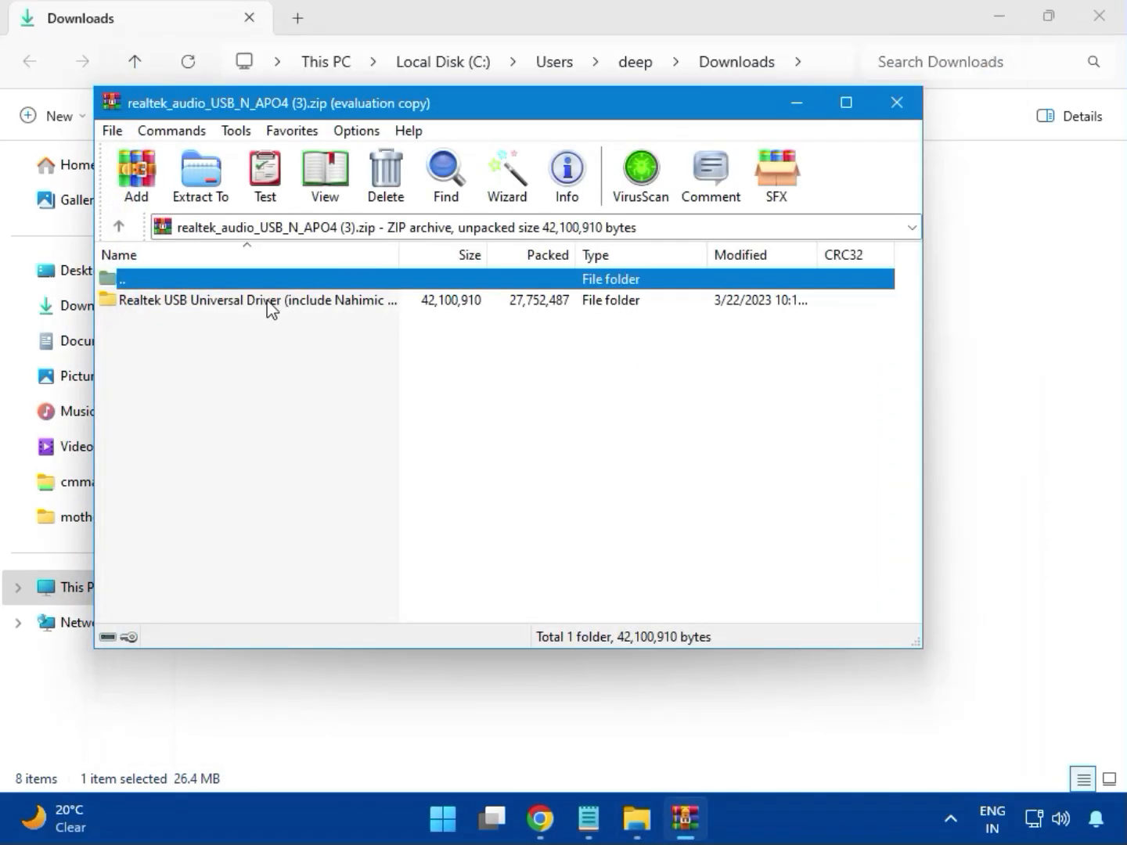
{"action": "double_click", "coordinate": [252, 304]}
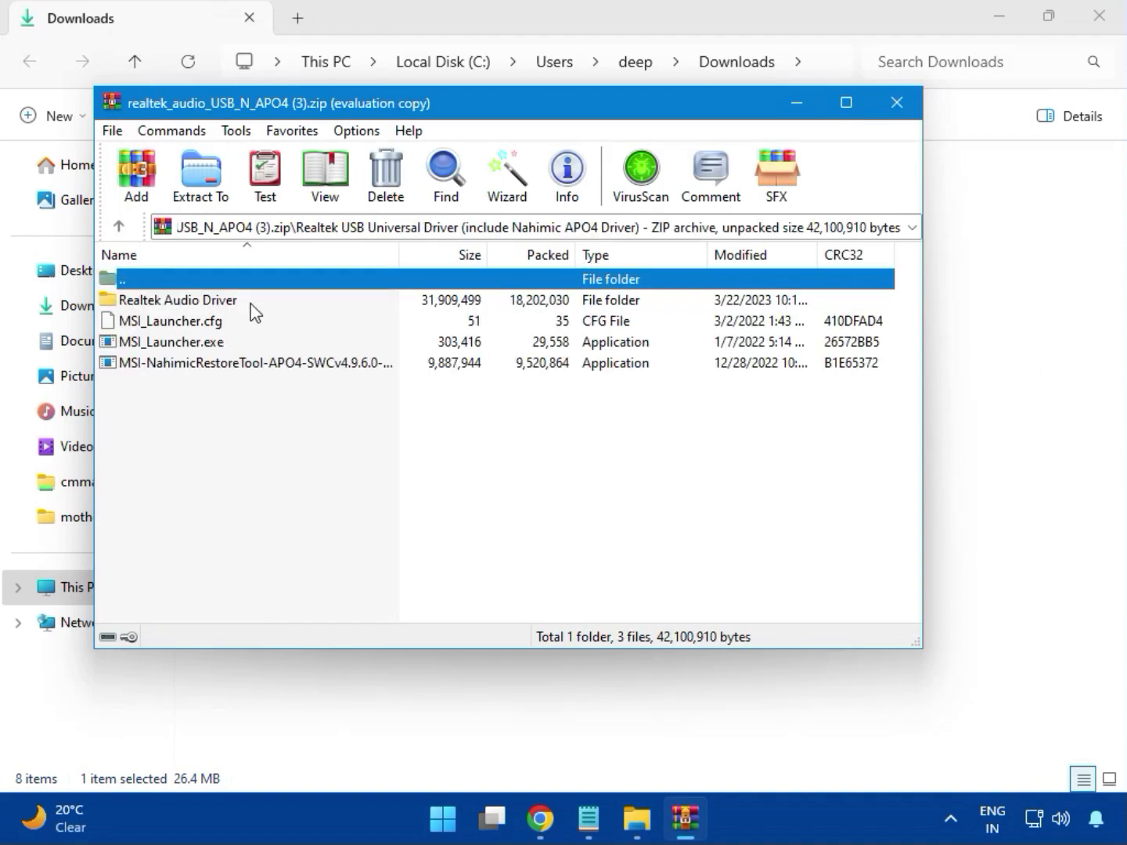
{"action": "double_click", "coordinate": [200, 345]}
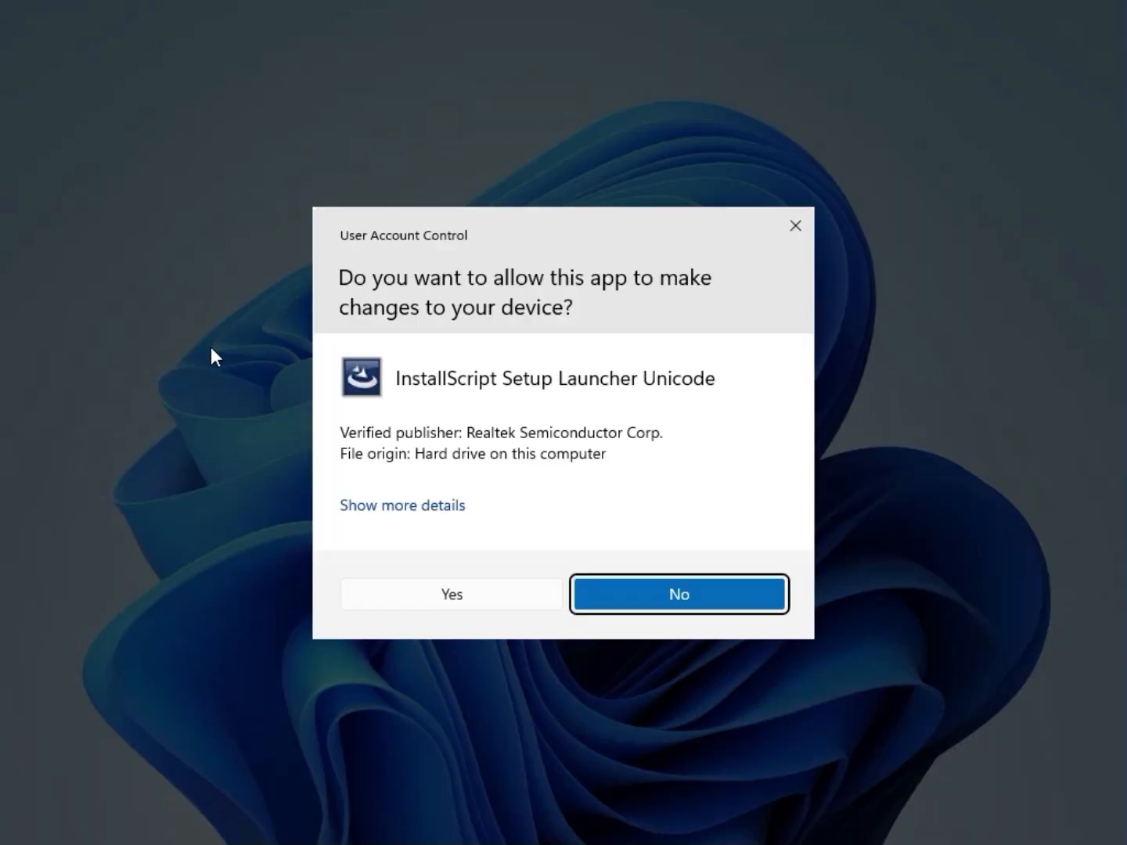
{"action": "left_click", "coordinate": [444, 591]}
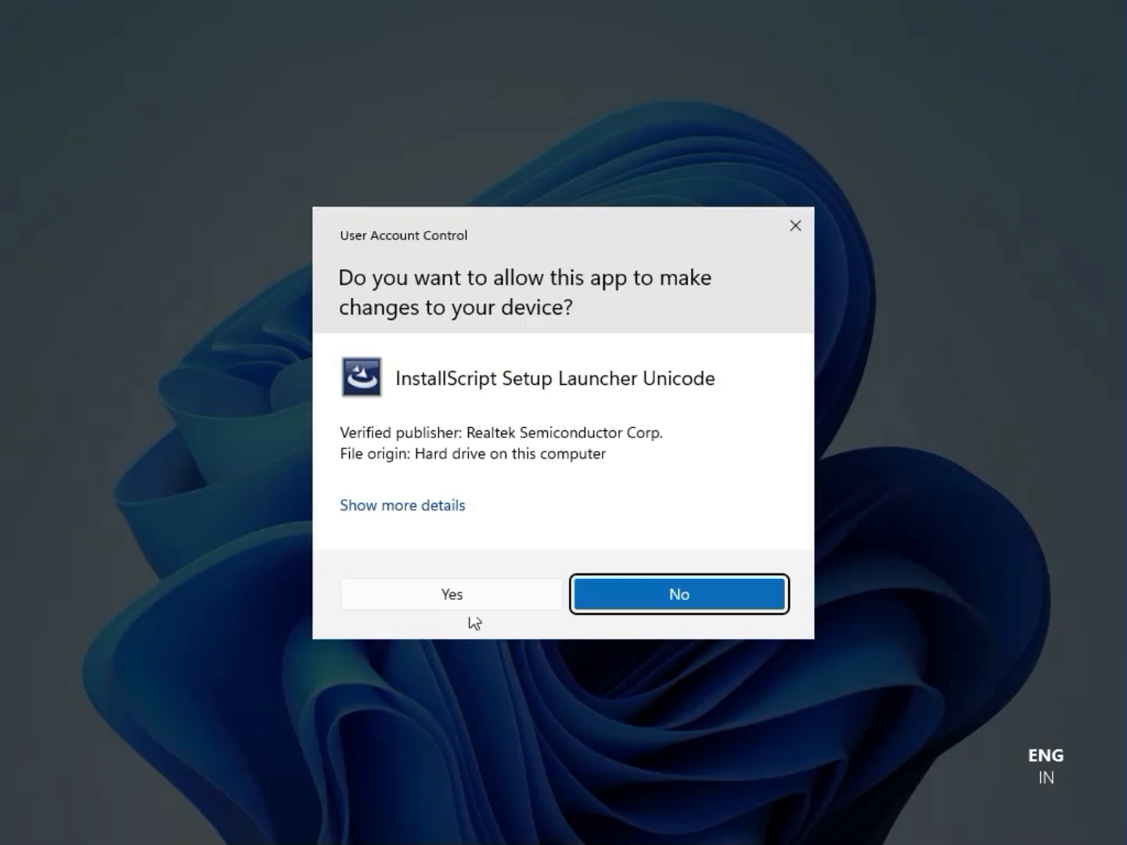
{"action": "left_click", "coordinate": [452, 594]}
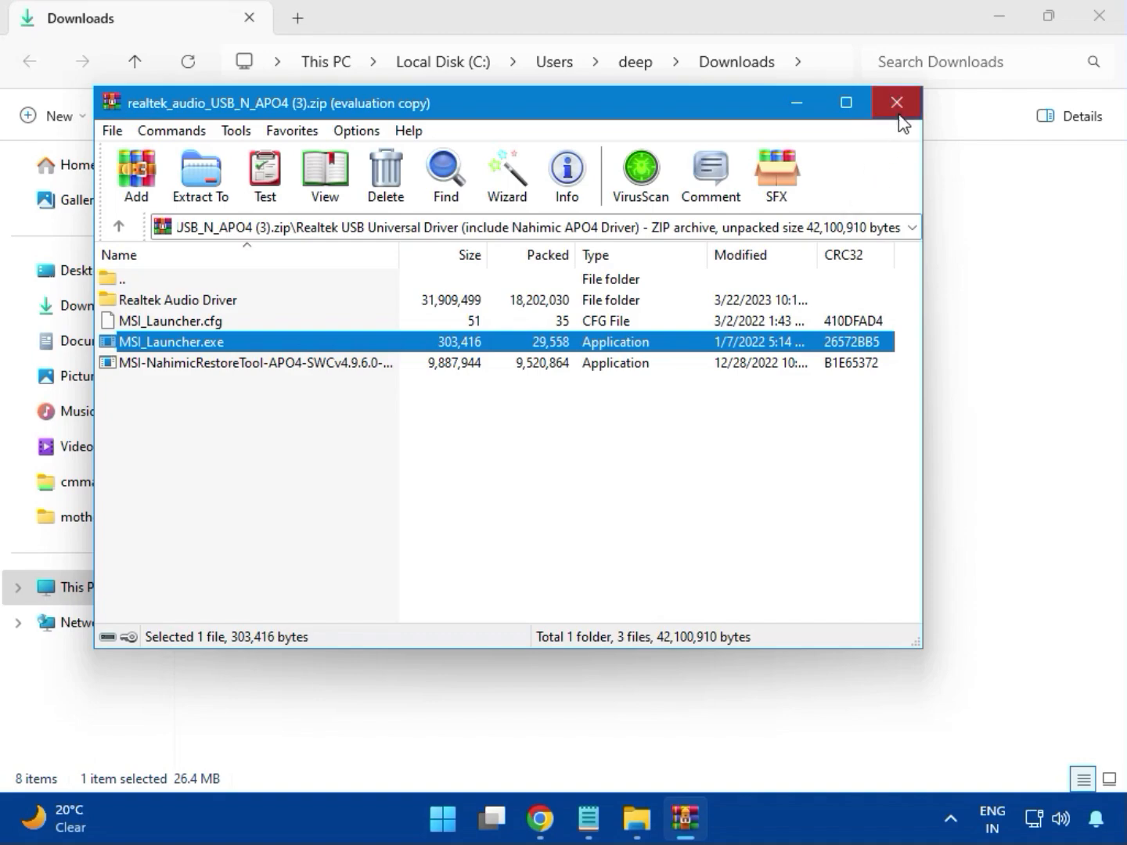
{"action": "left_click", "coordinate": [898, 103]}
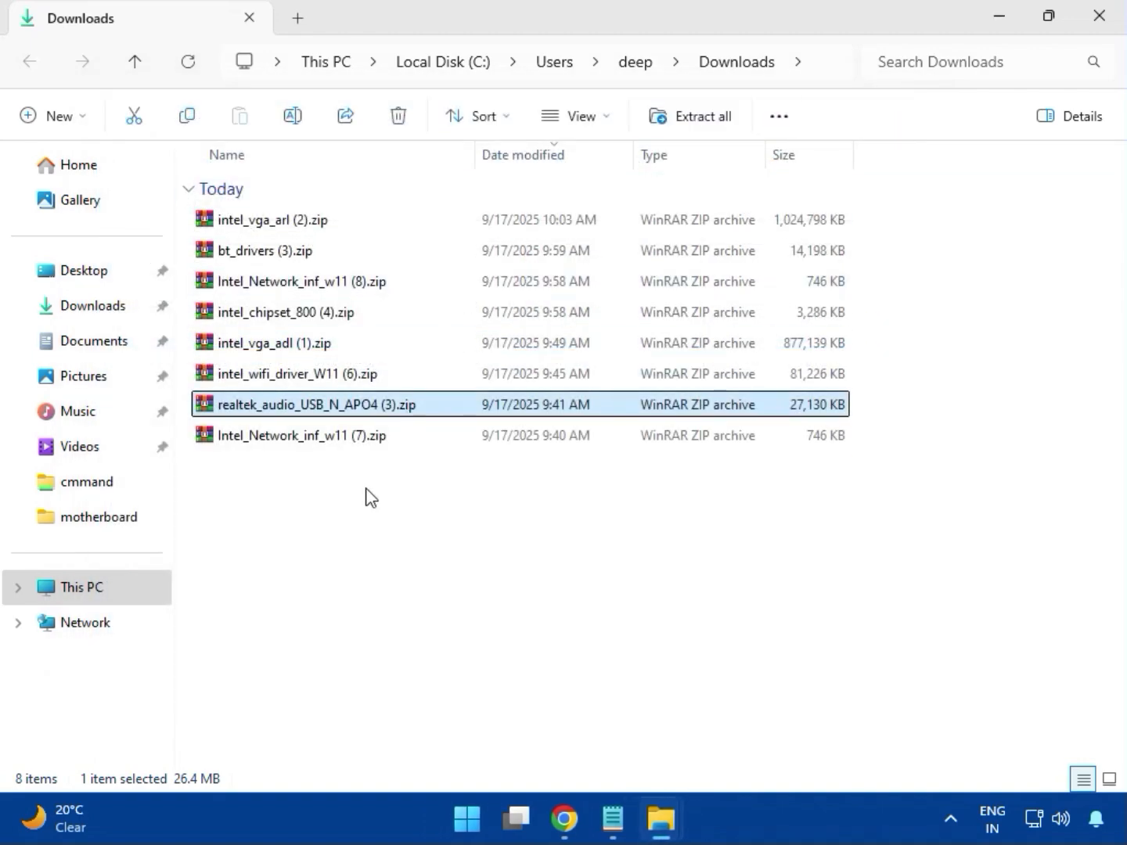
- Select Intel_Network_inf_w11 (7).zip and close the Downloads folder window
{"action": "left_click", "coordinate": [302, 438]}
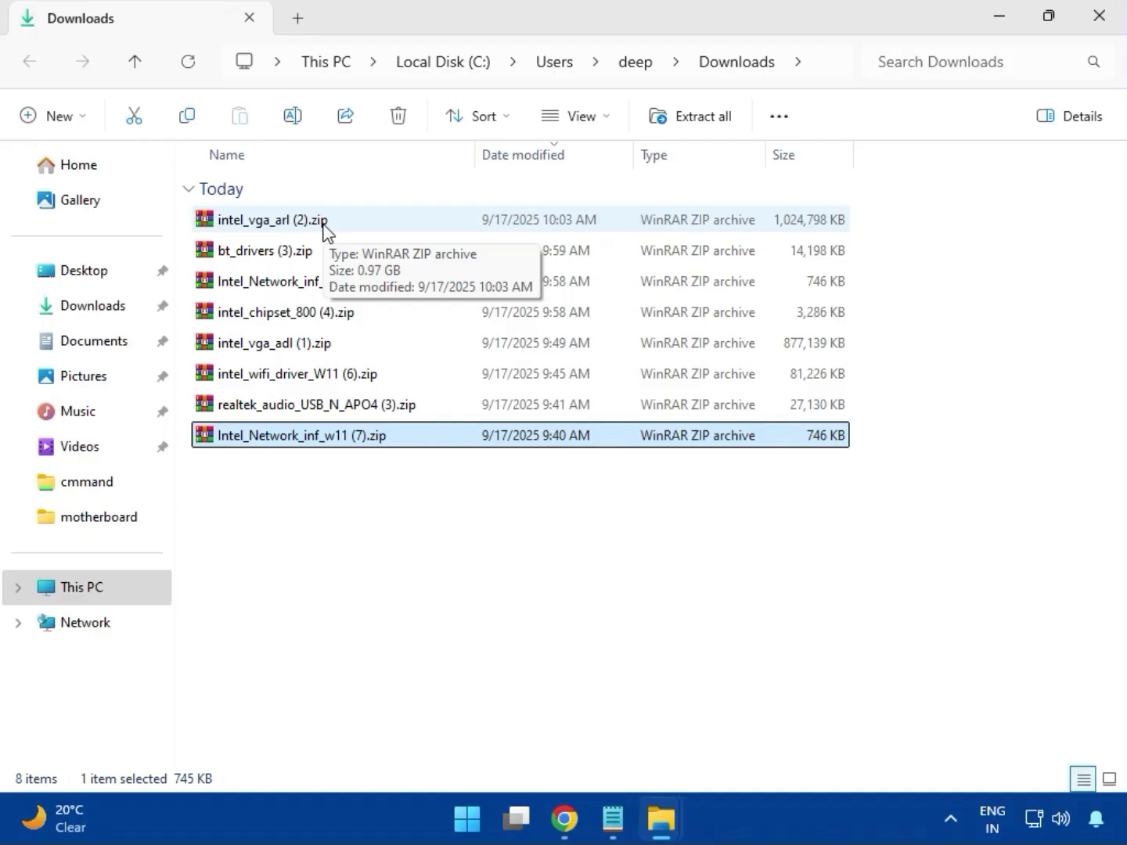
{"action": "left_click", "coordinate": [1099, 18]}
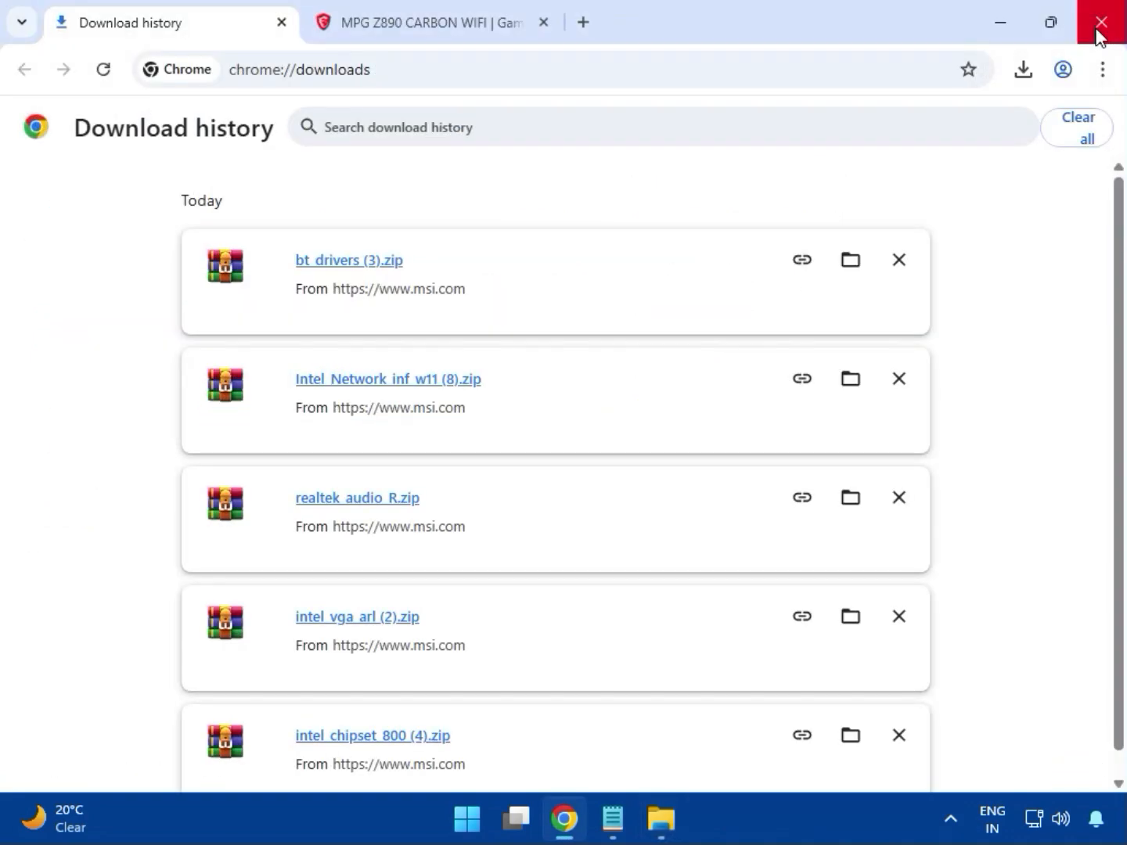